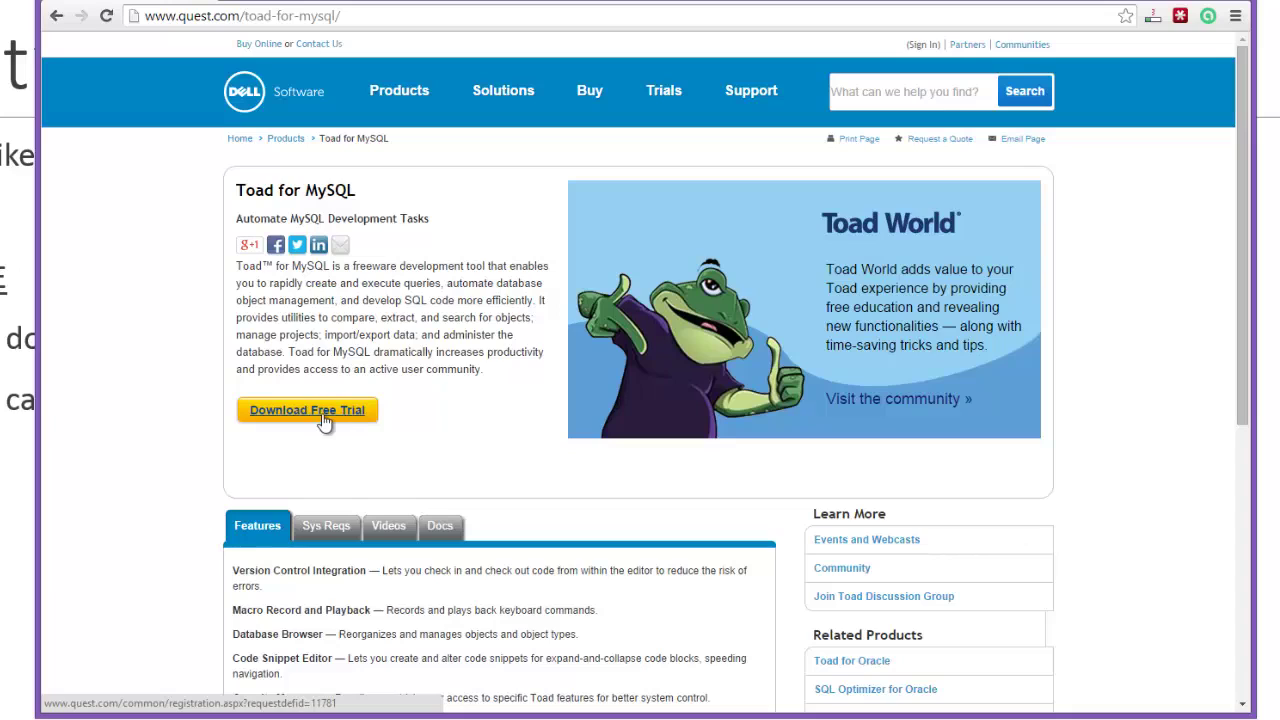
Step: Register on the Quest site, dismiss the survey and download the Toad for MySQL Freeware installer
click(332, 420)
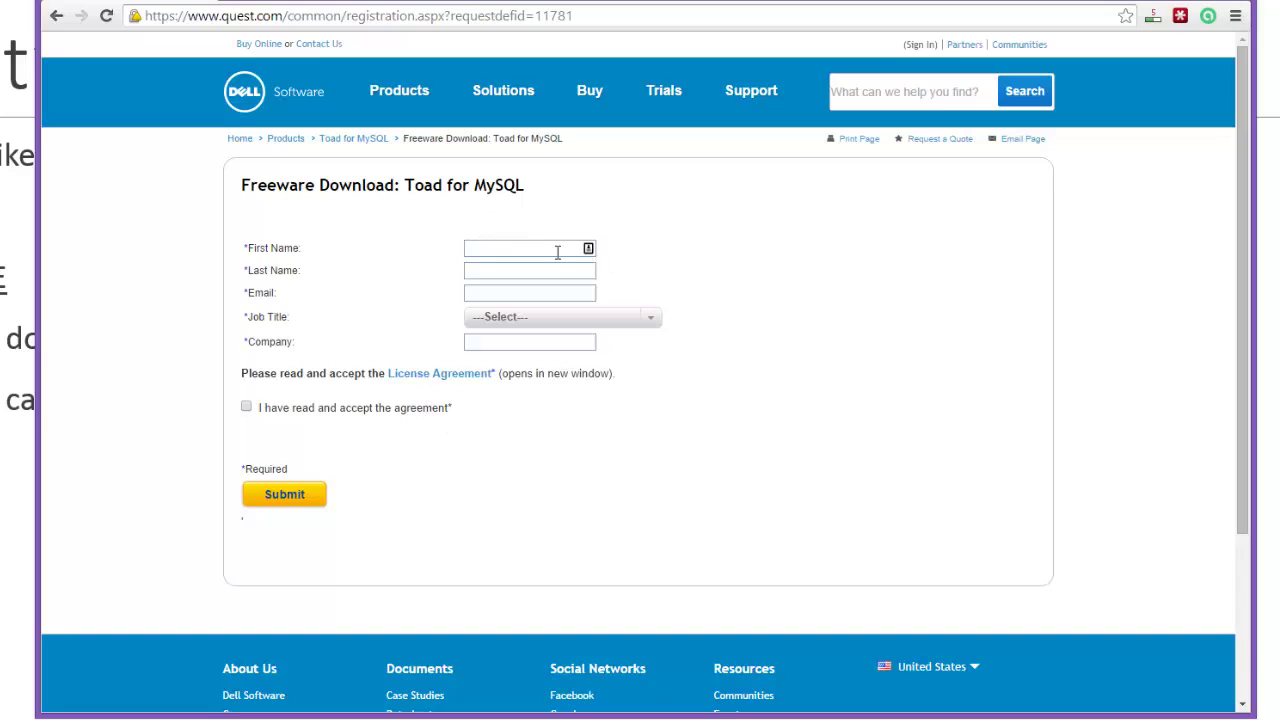
click(588, 249)
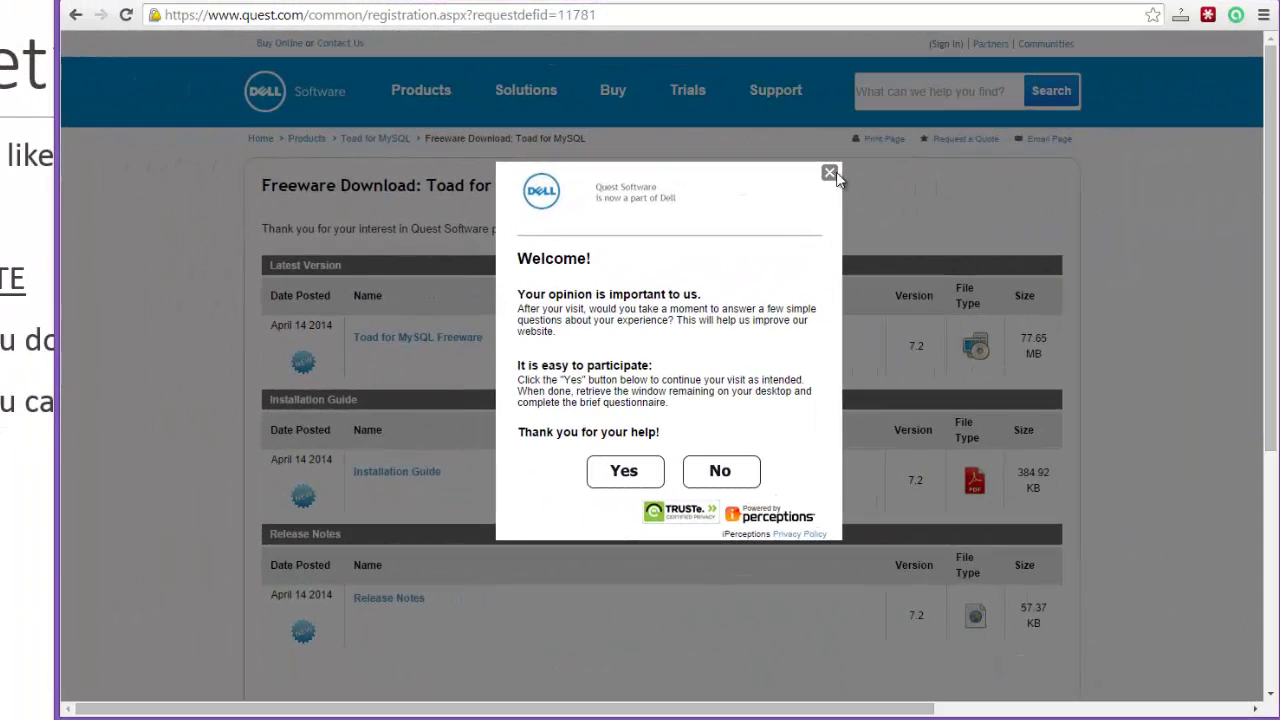
click(829, 173)
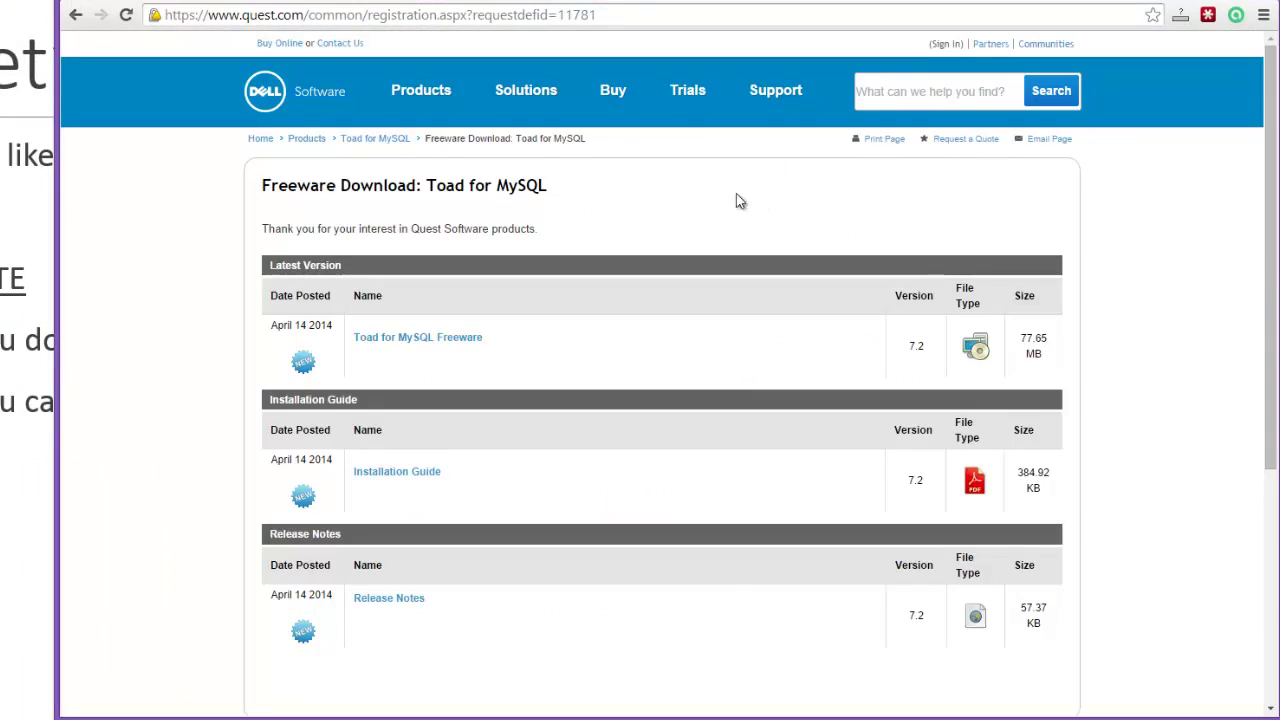
scroll(540, 438, down, 1)
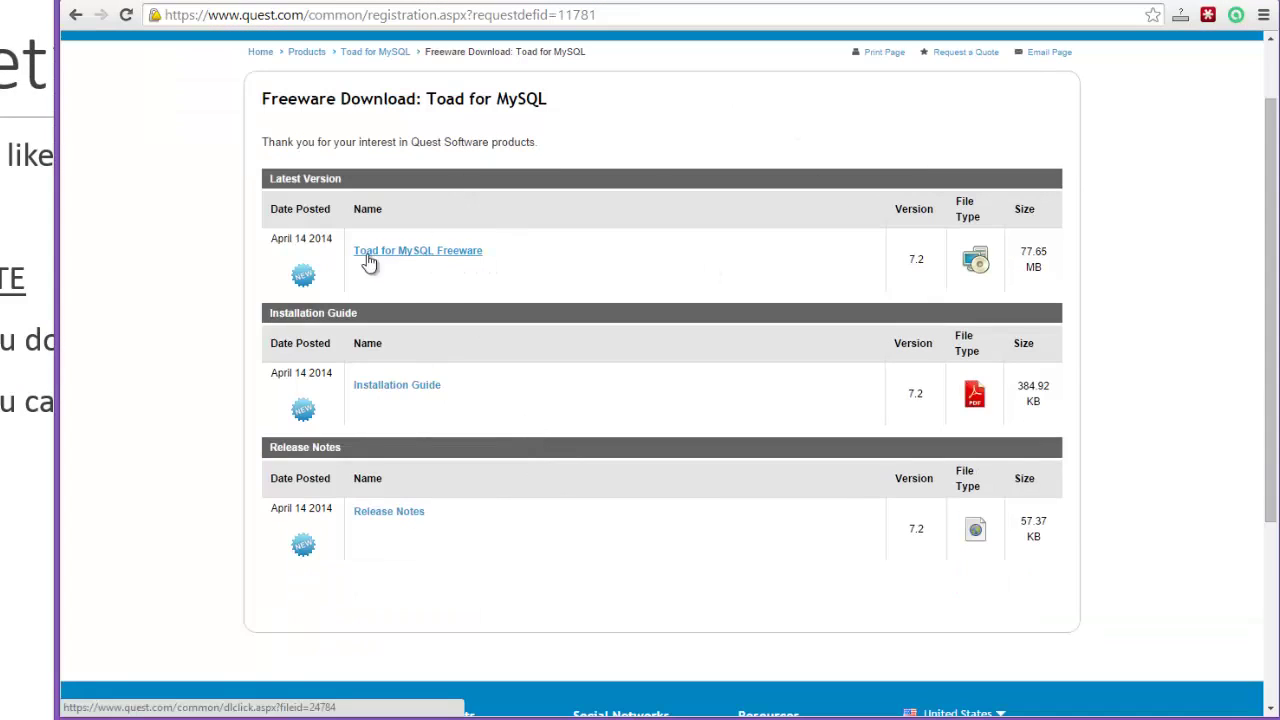
click(468, 259)
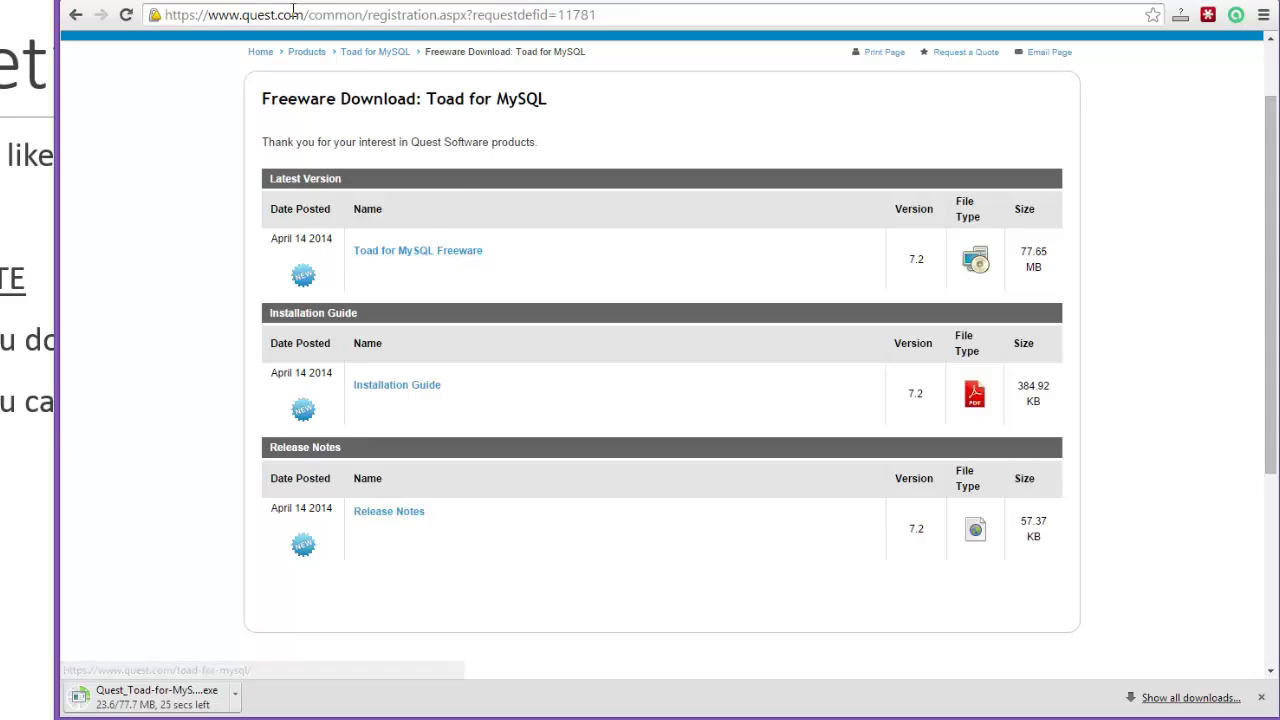
Step: Search Google for 'toad for mysql mac' in a new tab
key(ctrl+t)
text(mysql.com)
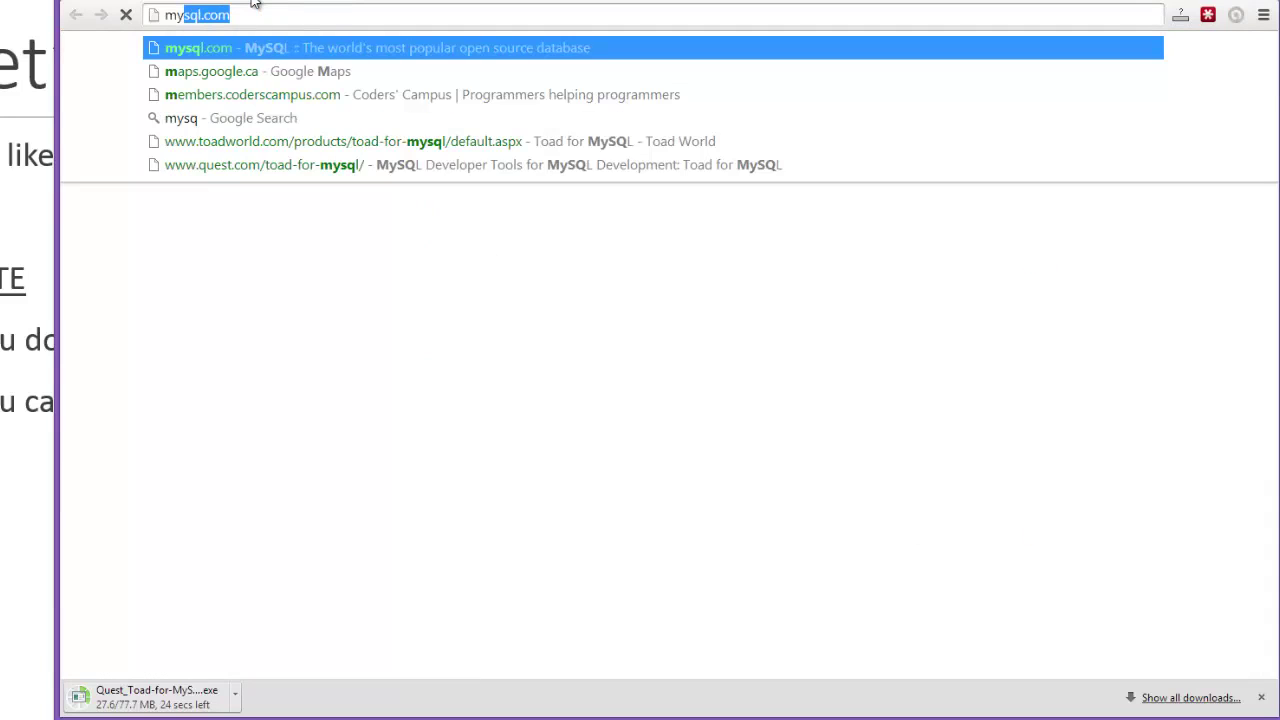
text(toad for)
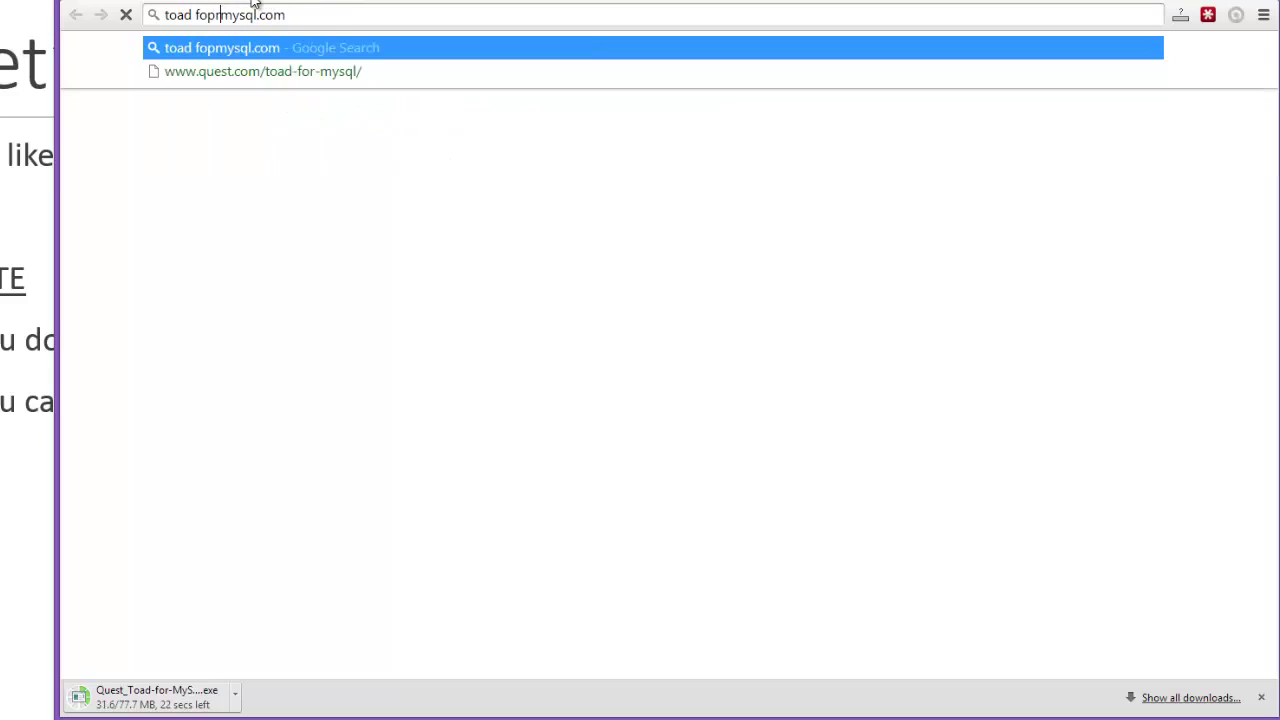
key(BackSpace)
key(BackSpace)
text(r)
key(End)
key(BackSpace)
key(BackSpace)
key(BackSpace)
key(BackSpace)
text(mac)
key(Return)
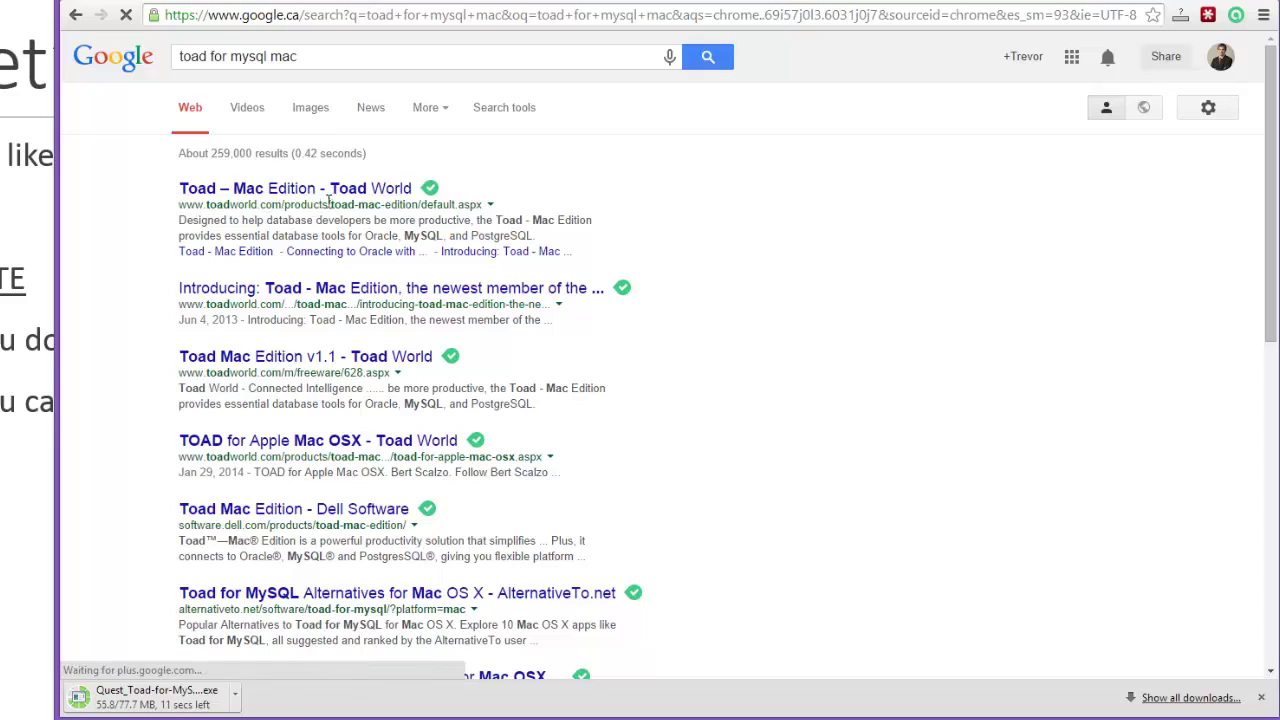
Step: Open the 'Toad Mac Edition - Dell Software' result and scroll through the page
click(315, 512)
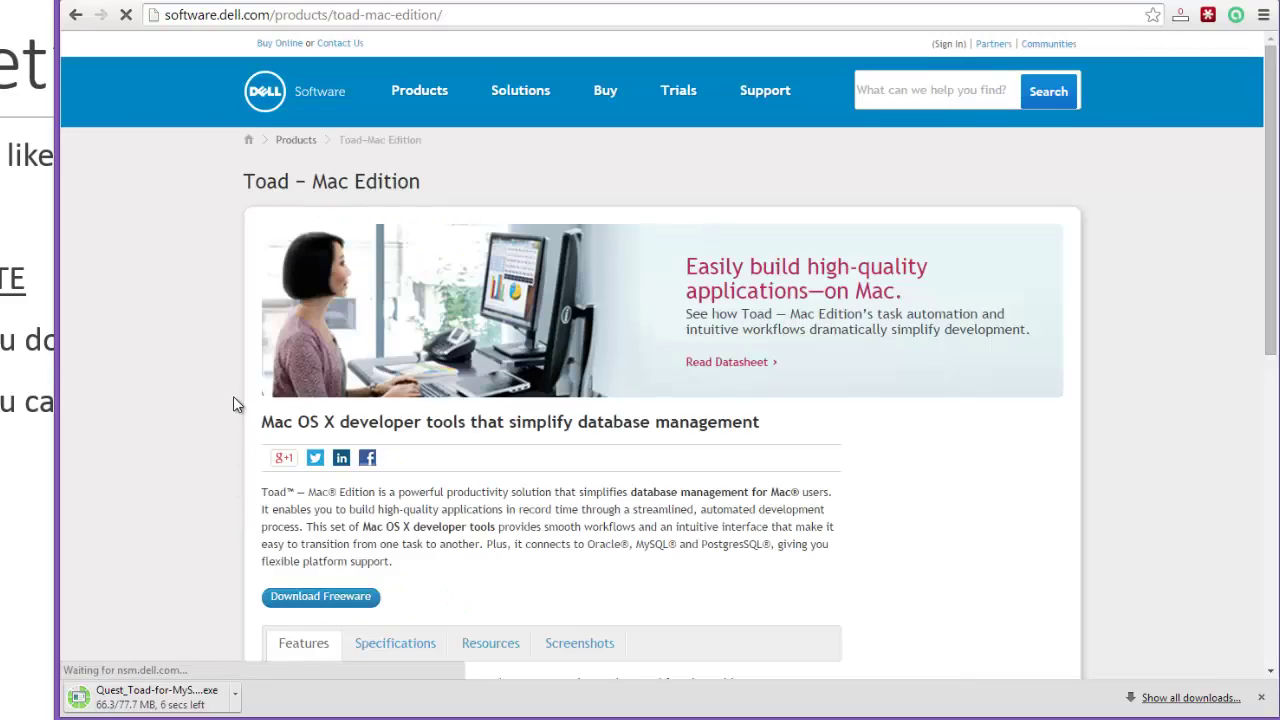
scroll(233, 396, down, 1)
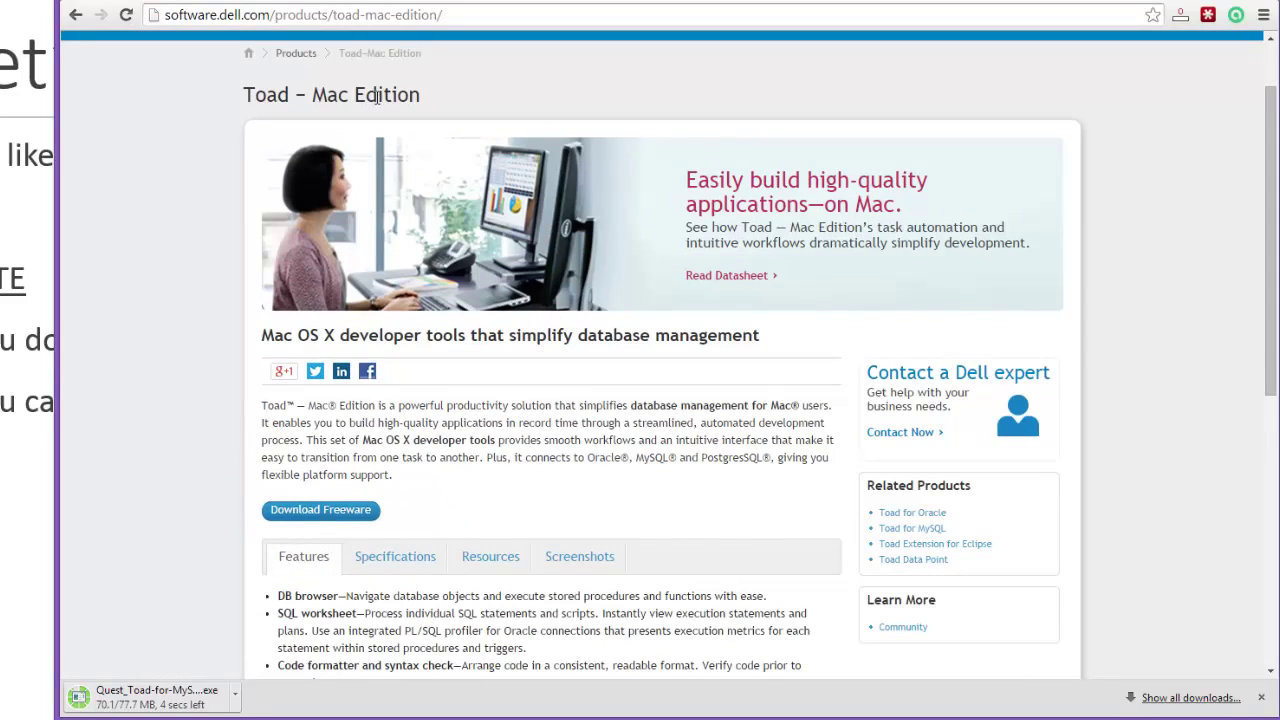
scroll(385, 420, down, 1)
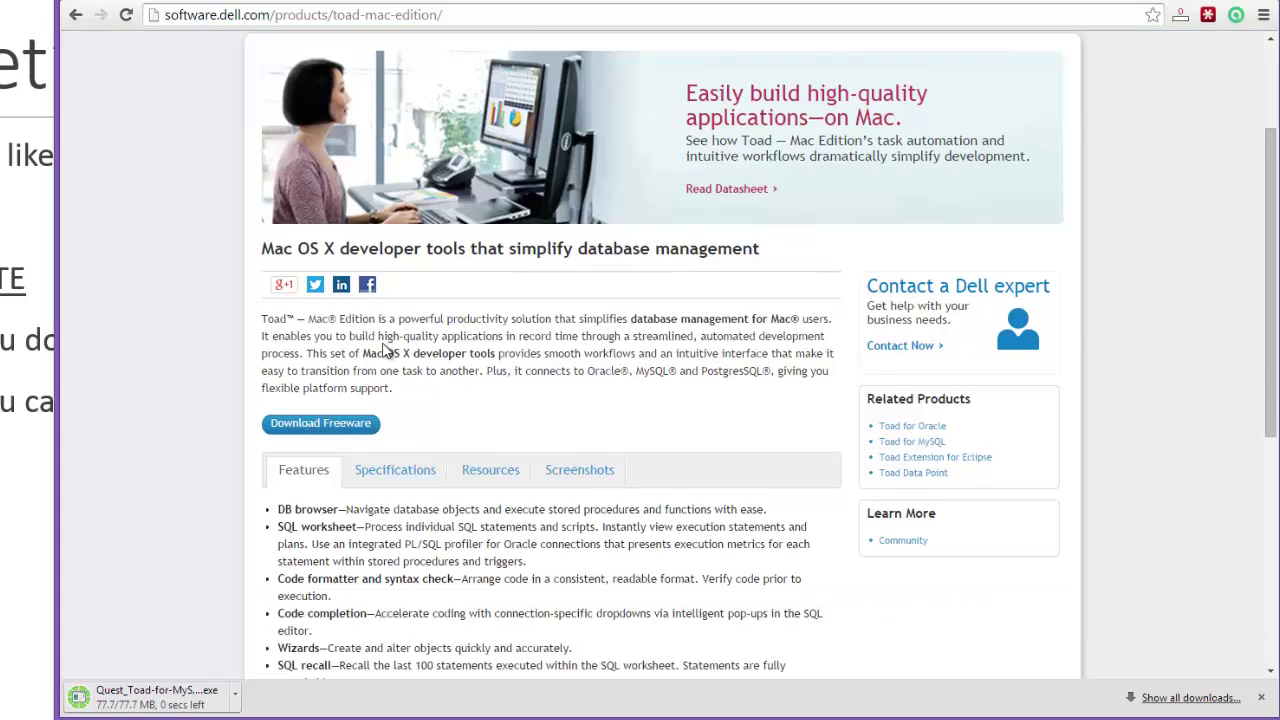
scroll(390, 350, down, 1)
scroll(390, 350, down, 1)
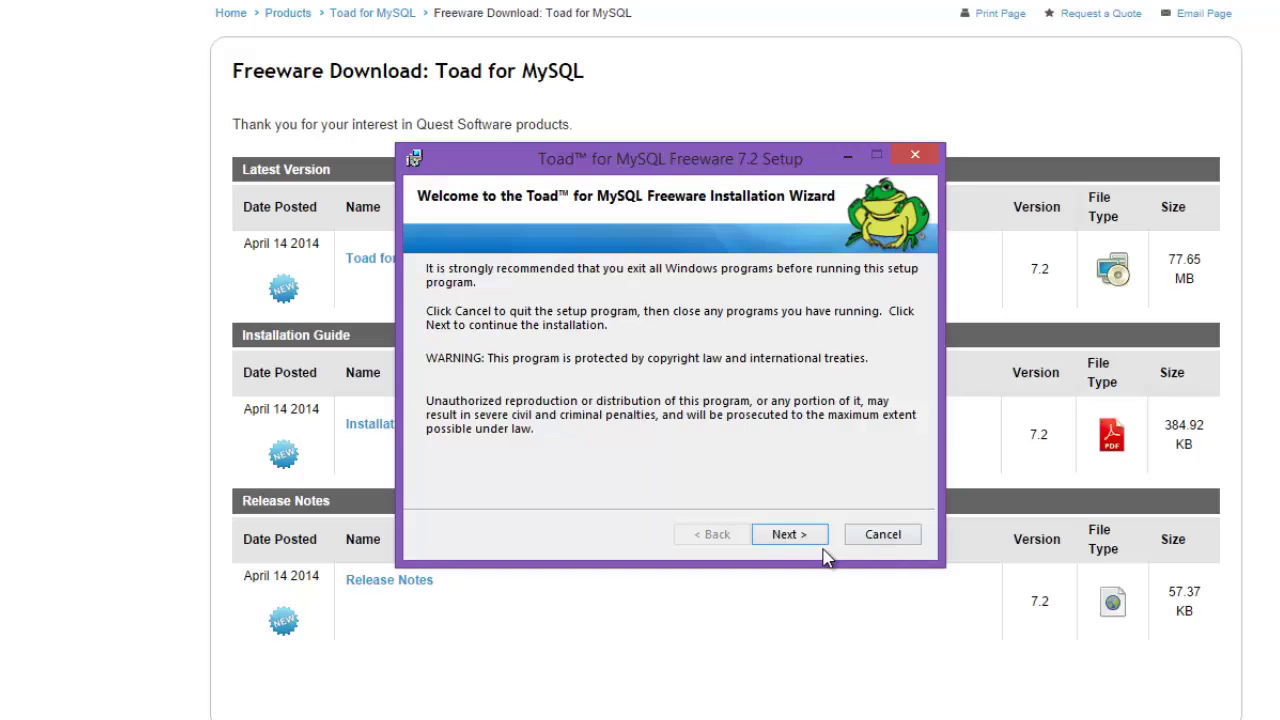
Step: Accept the Toad for MySQL licence agreement and enter the user's full name
click(789, 534)
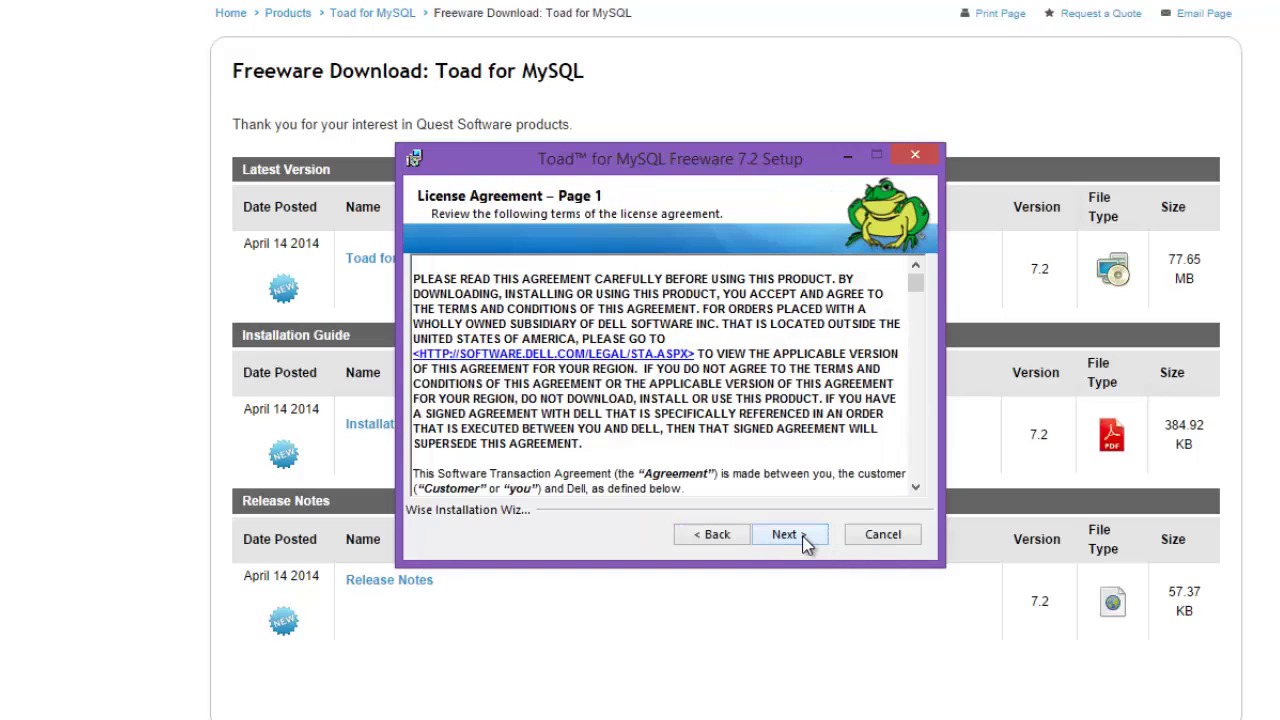
click(805, 541)
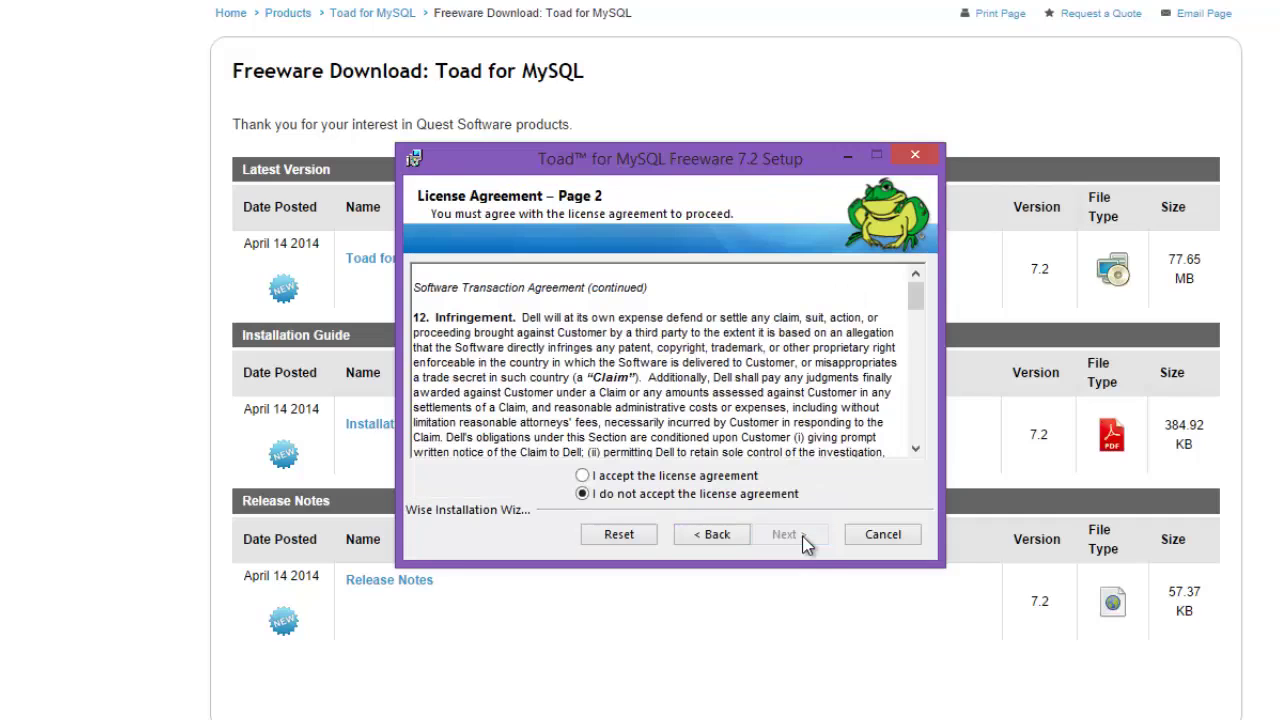
click(662, 477)
click(808, 537)
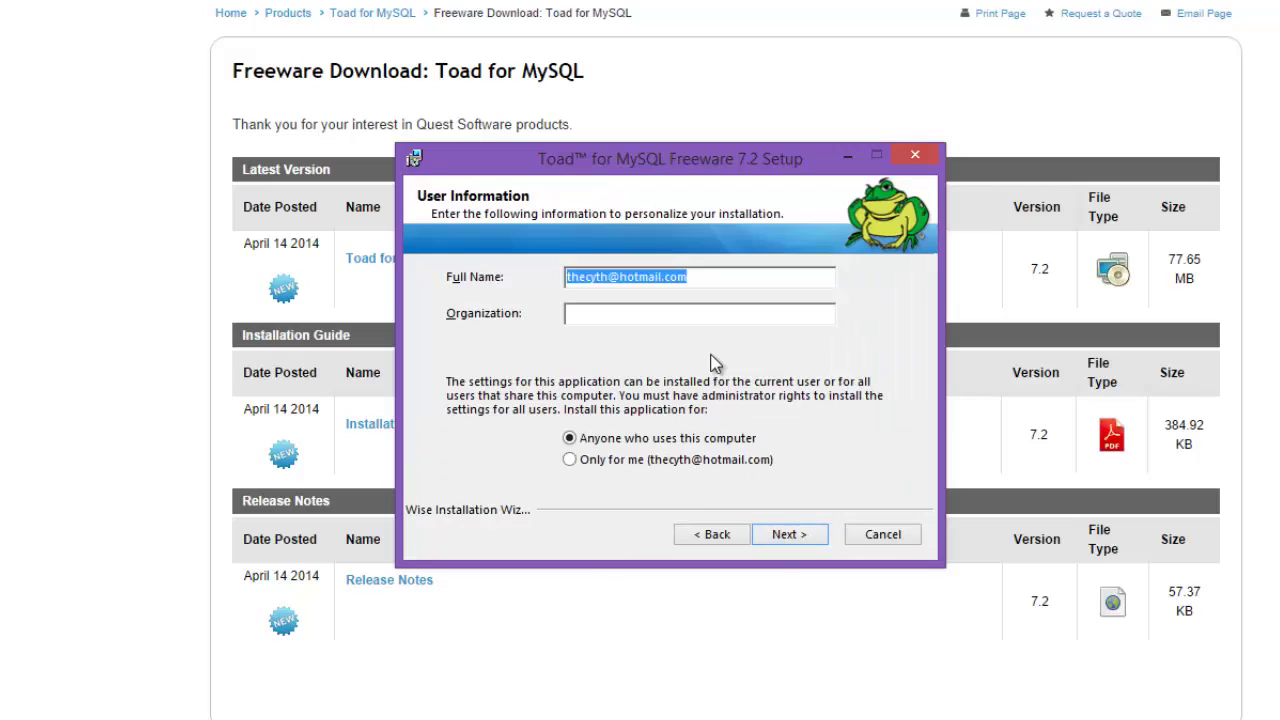
text(Trevor)
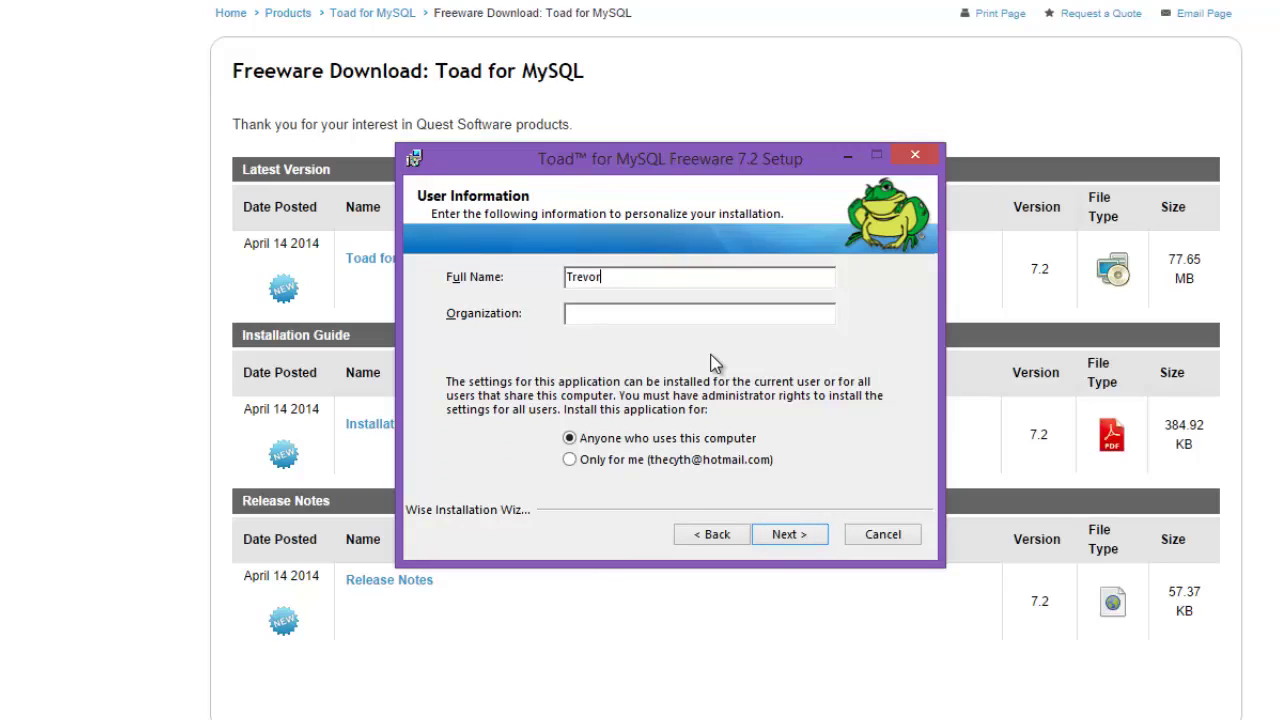
text( Page)
Step: Keep the default install folder, leave .sql files unregistered, and start installing
click(810, 541)
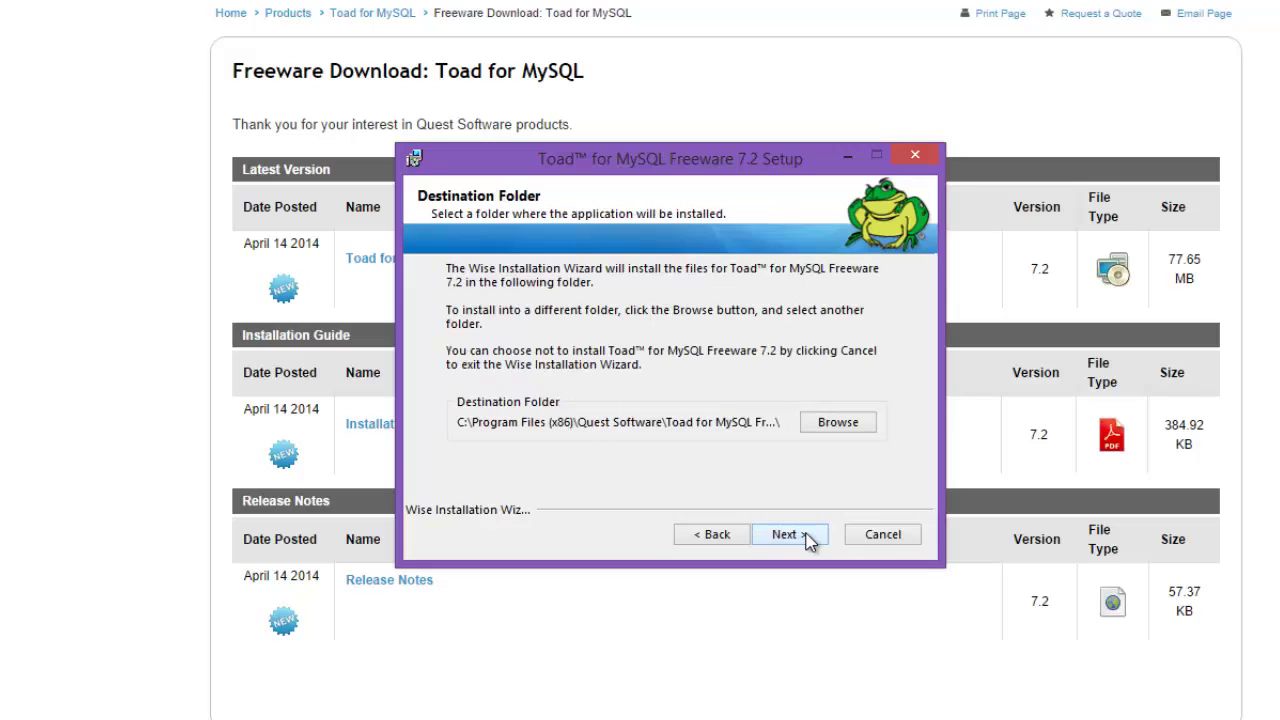
click(810, 538)
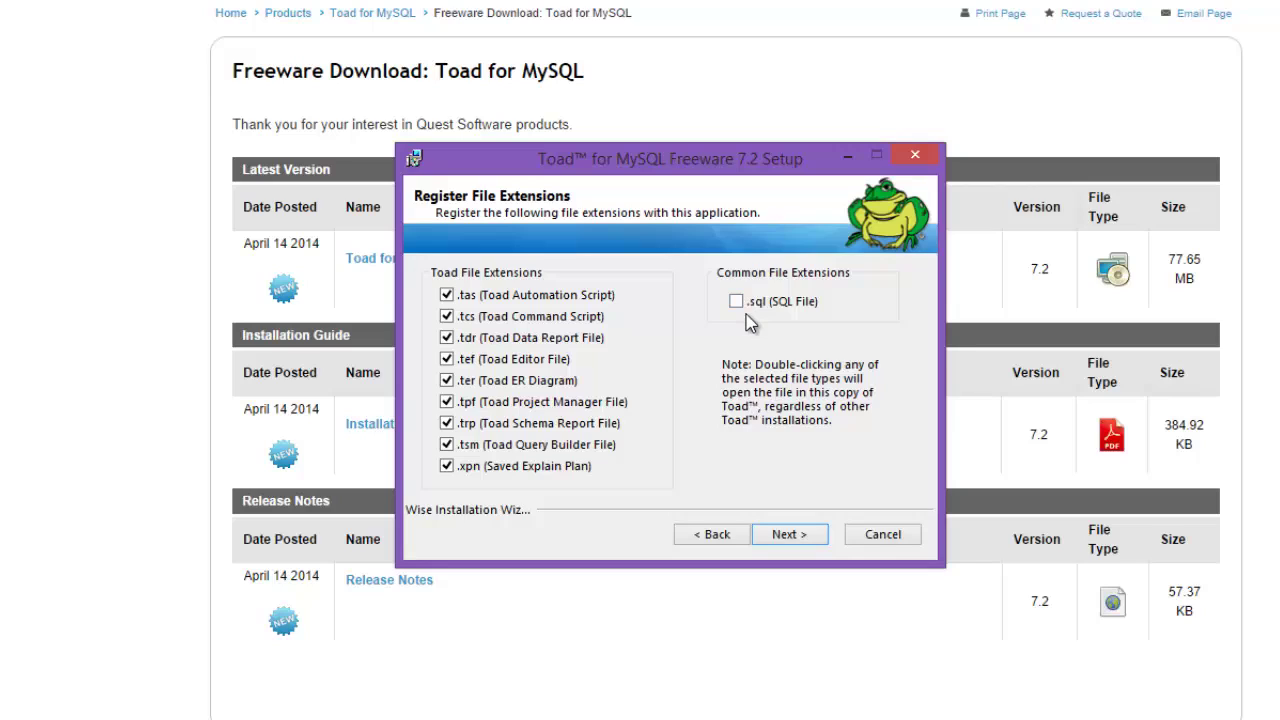
click(738, 303)
click(737, 302)
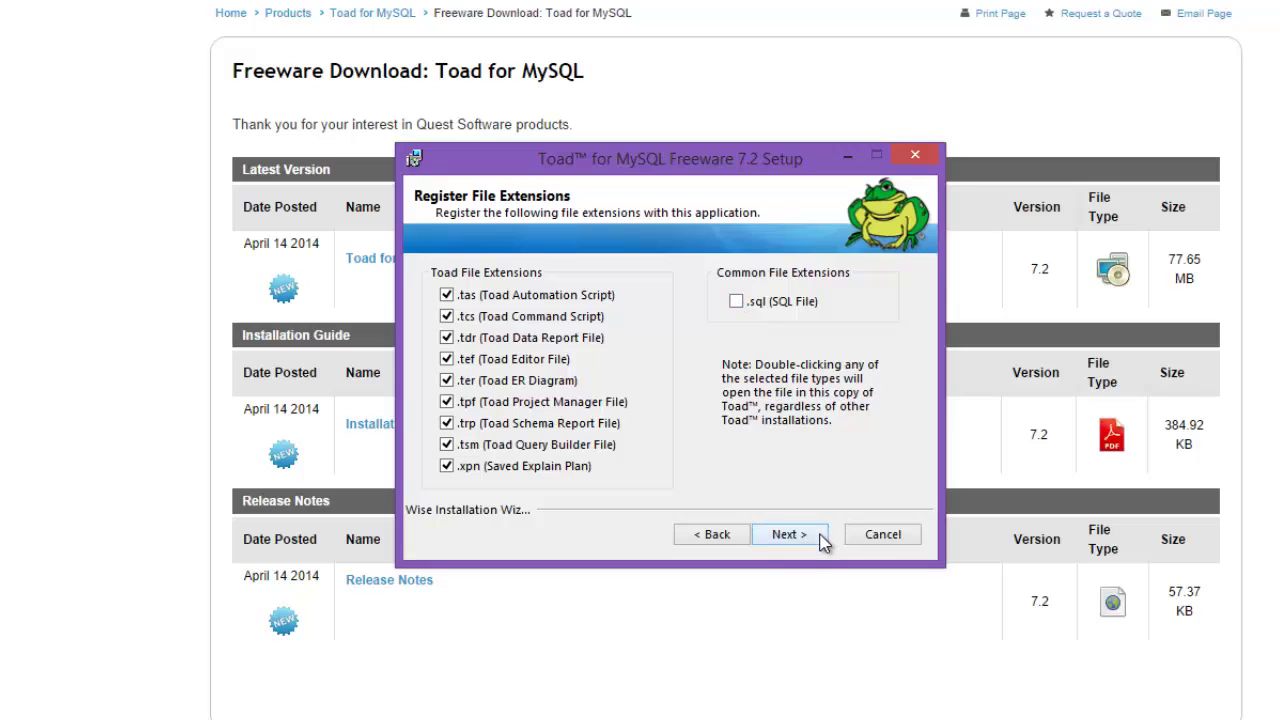
click(817, 537)
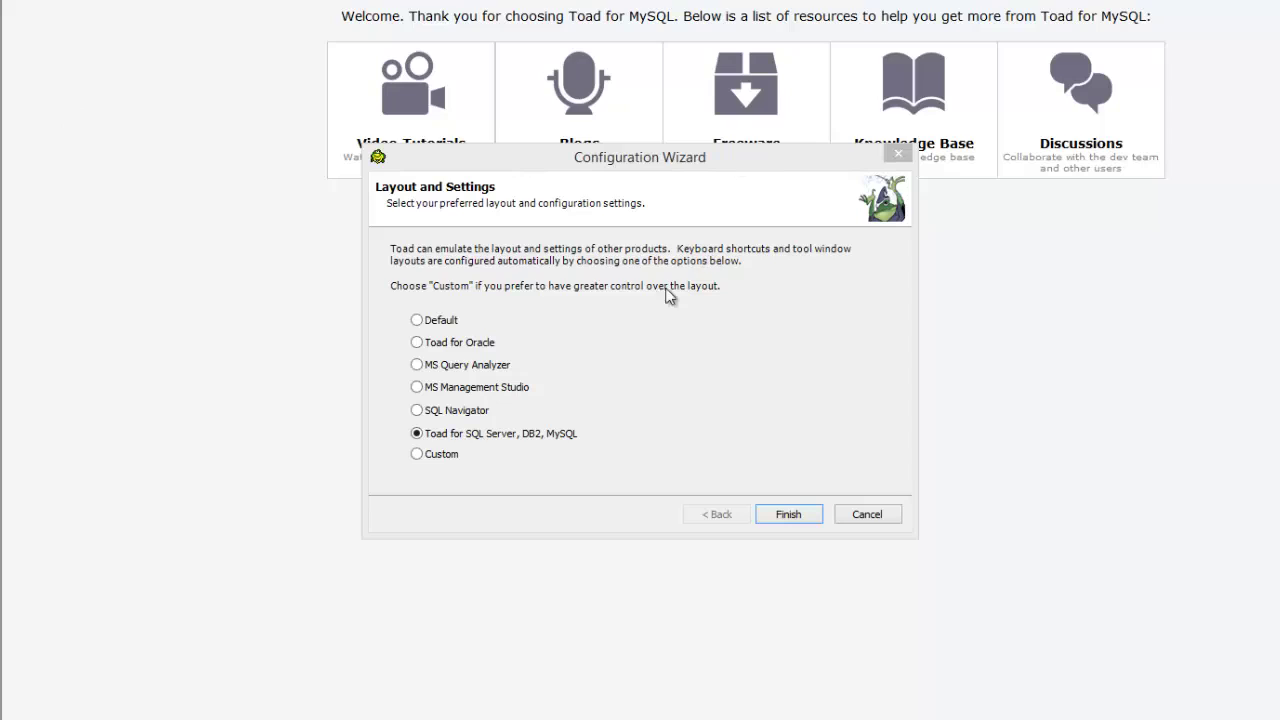
Step: Keep the 'Toad for SQL Server, DB2, MySQL' layout and finish the Configuration Wizard
click(530, 433)
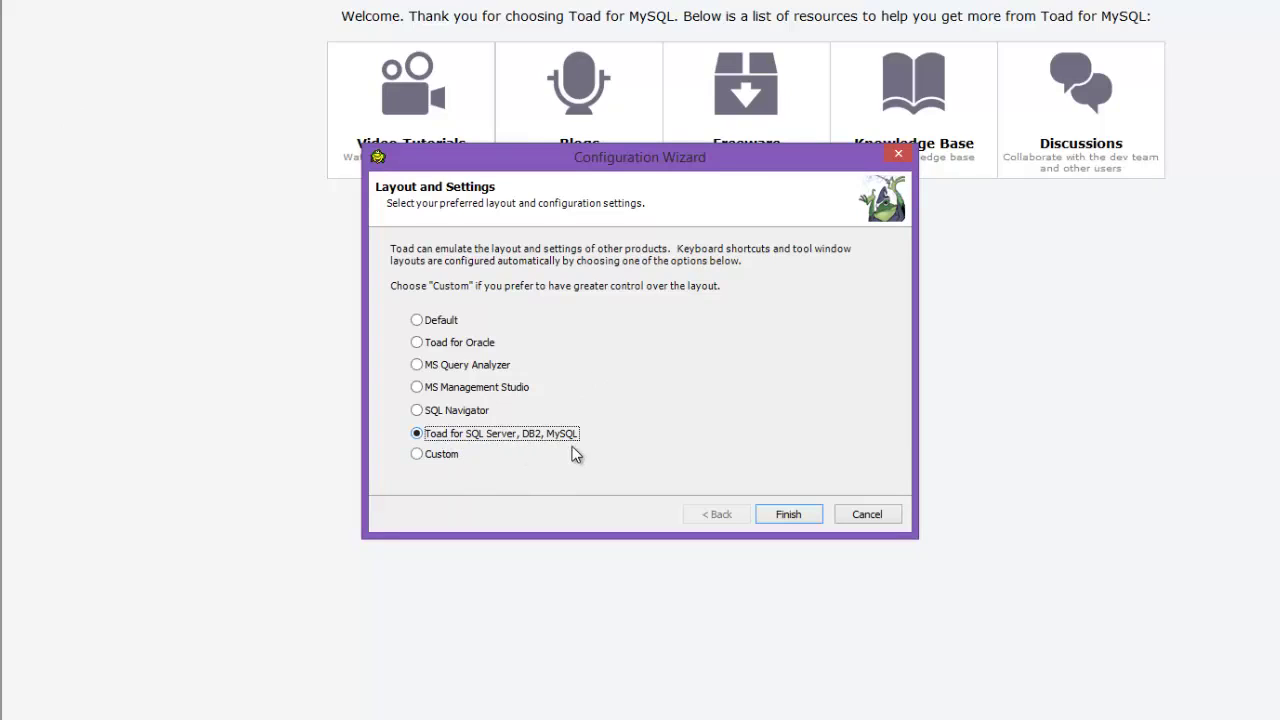
click(788, 514)
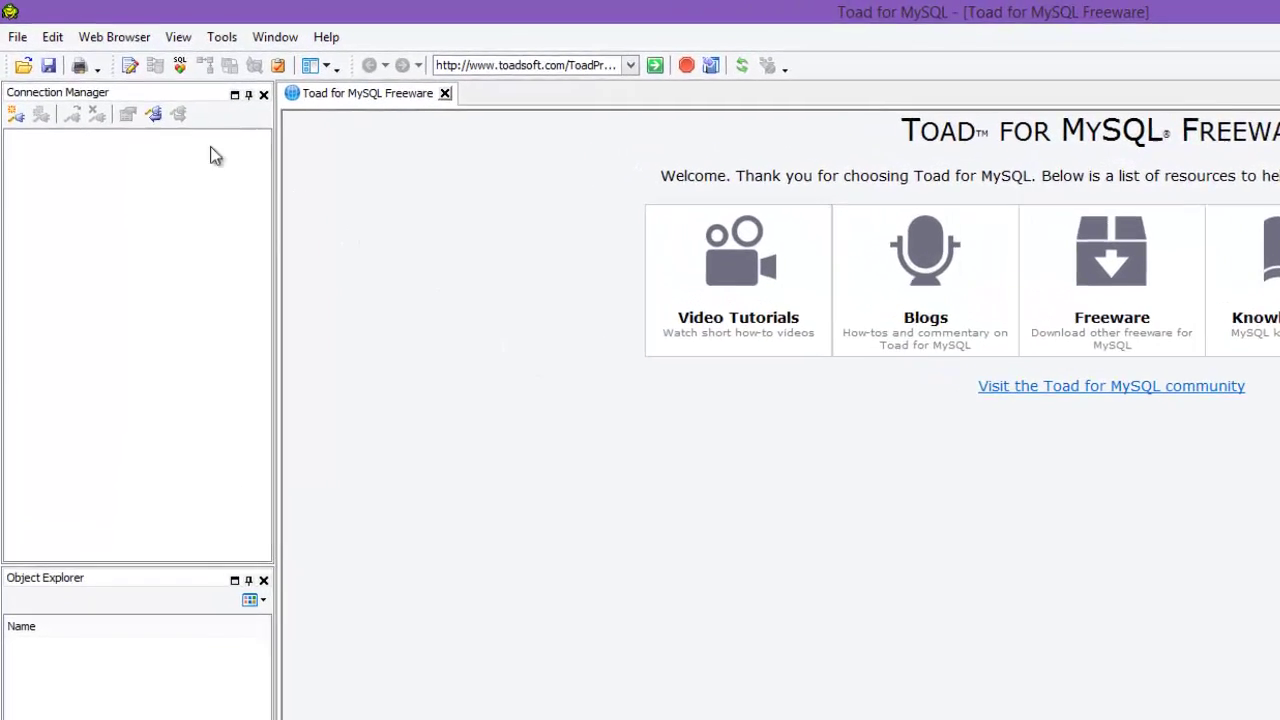
Step: Start a new database connection, keeping host localhost and port 3306
click(18, 37)
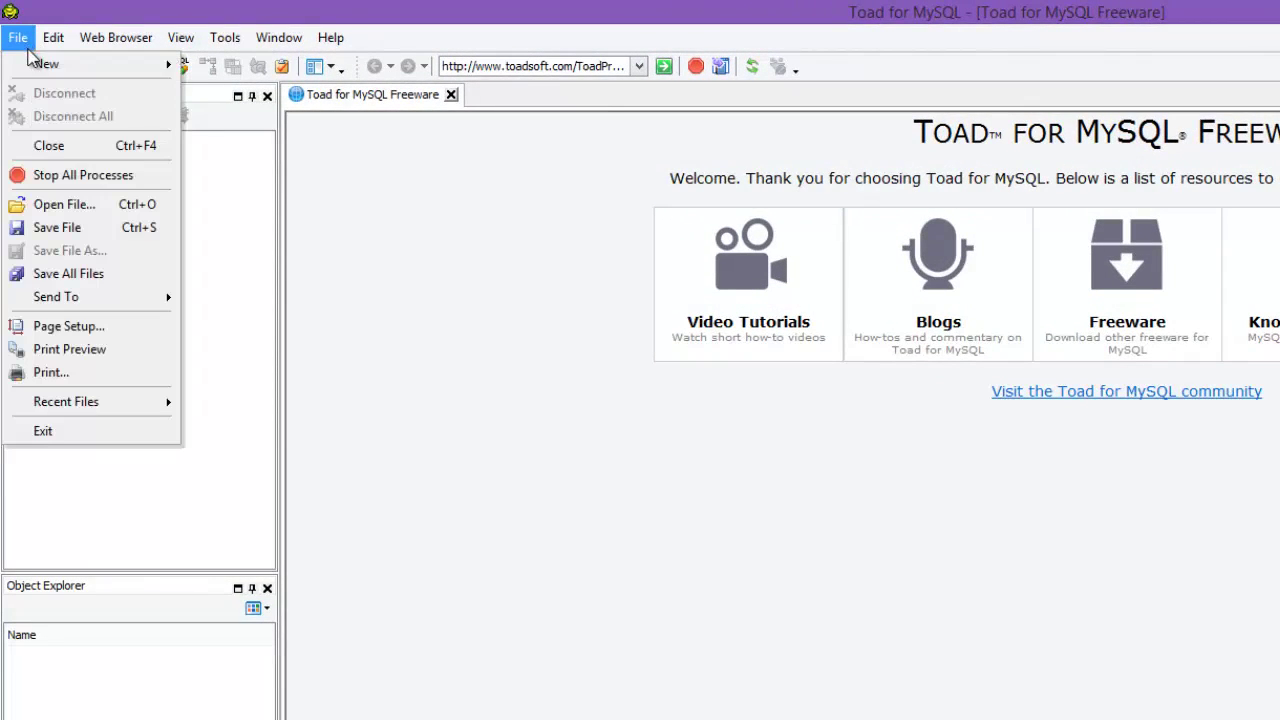
mouse_move(38, 62)
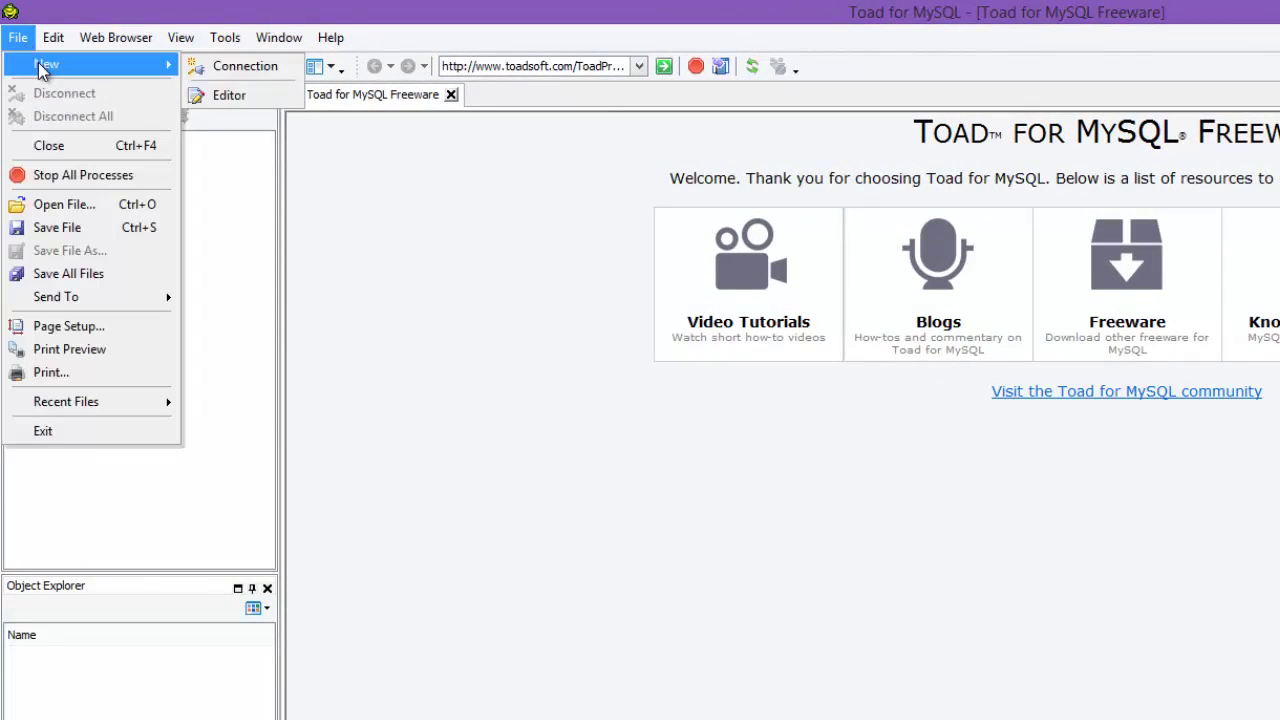
click(237, 66)
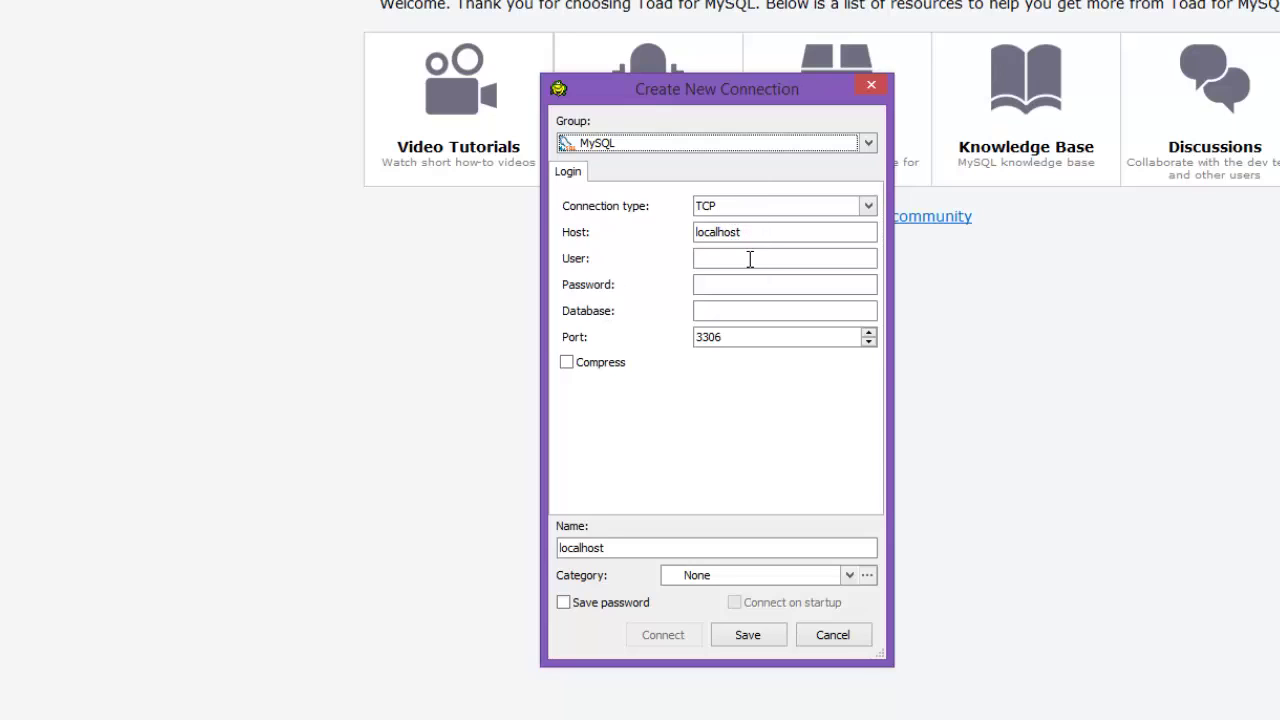
drag(745, 232, 655, 235)
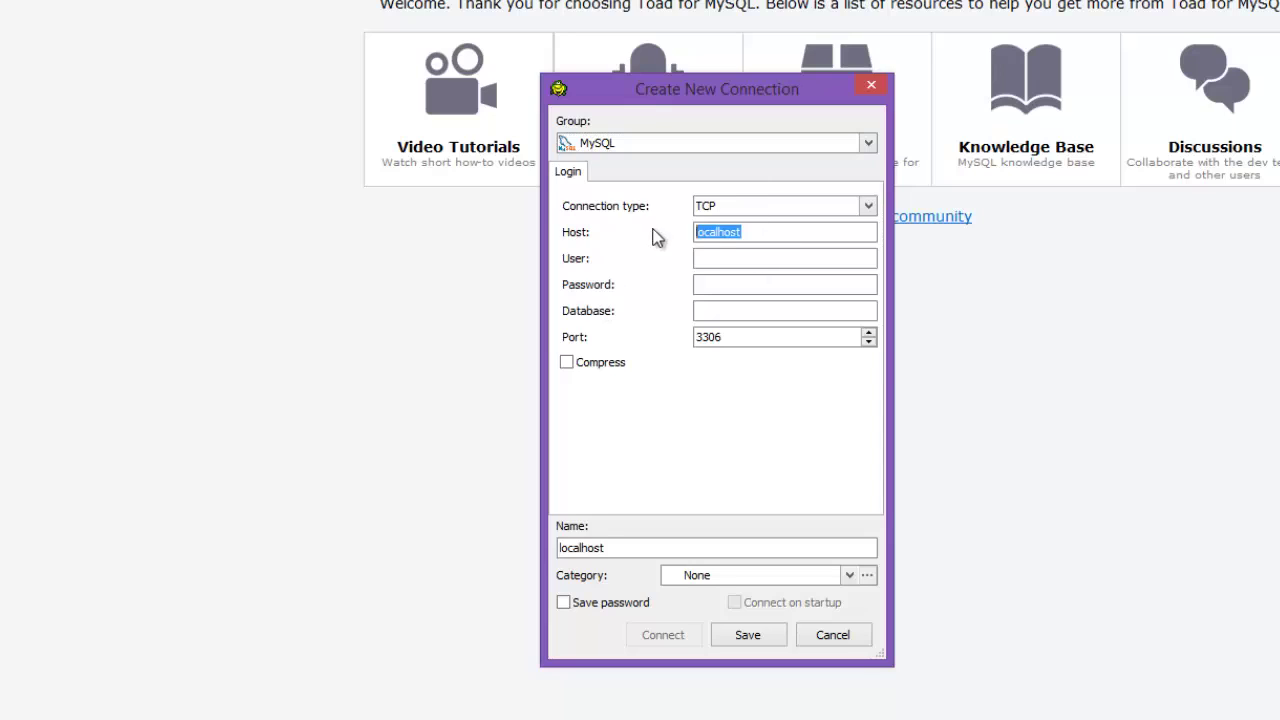
click(765, 236)
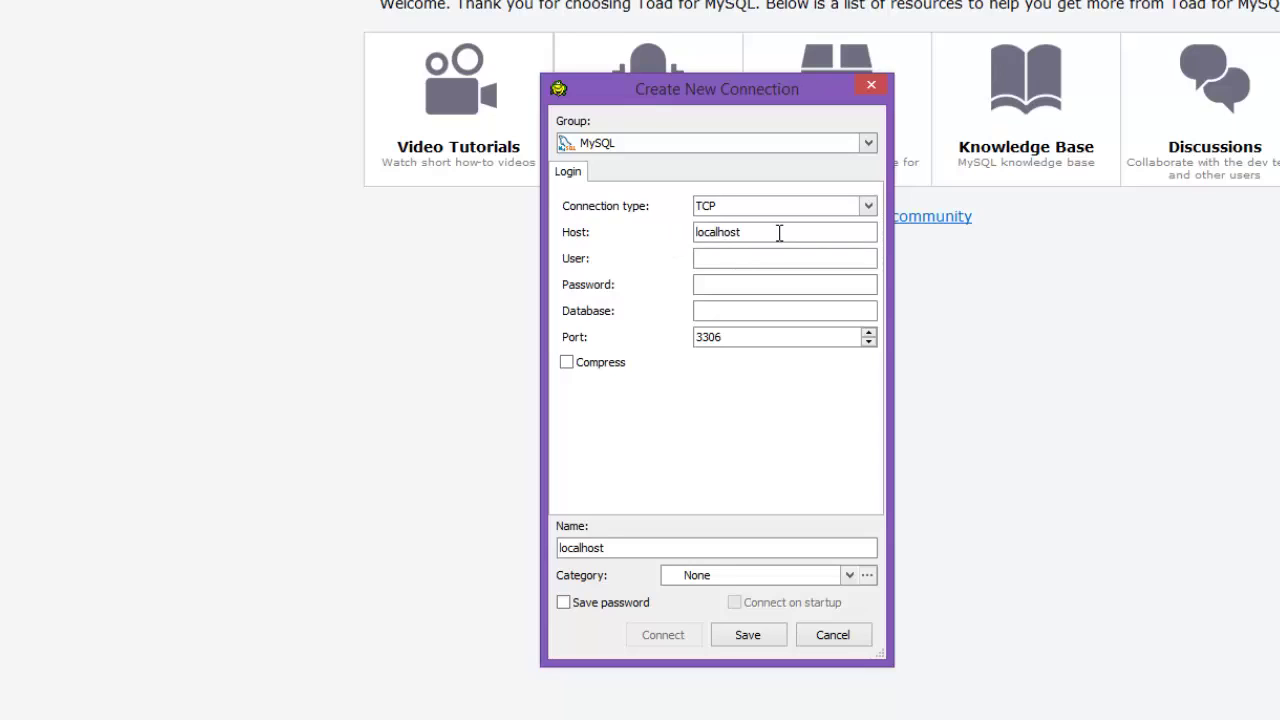
drag(754, 336, 660, 331)
click(763, 240)
Step: Enter user root, the password and database mytestdb, save password, connect on startup, and connect
text(root)
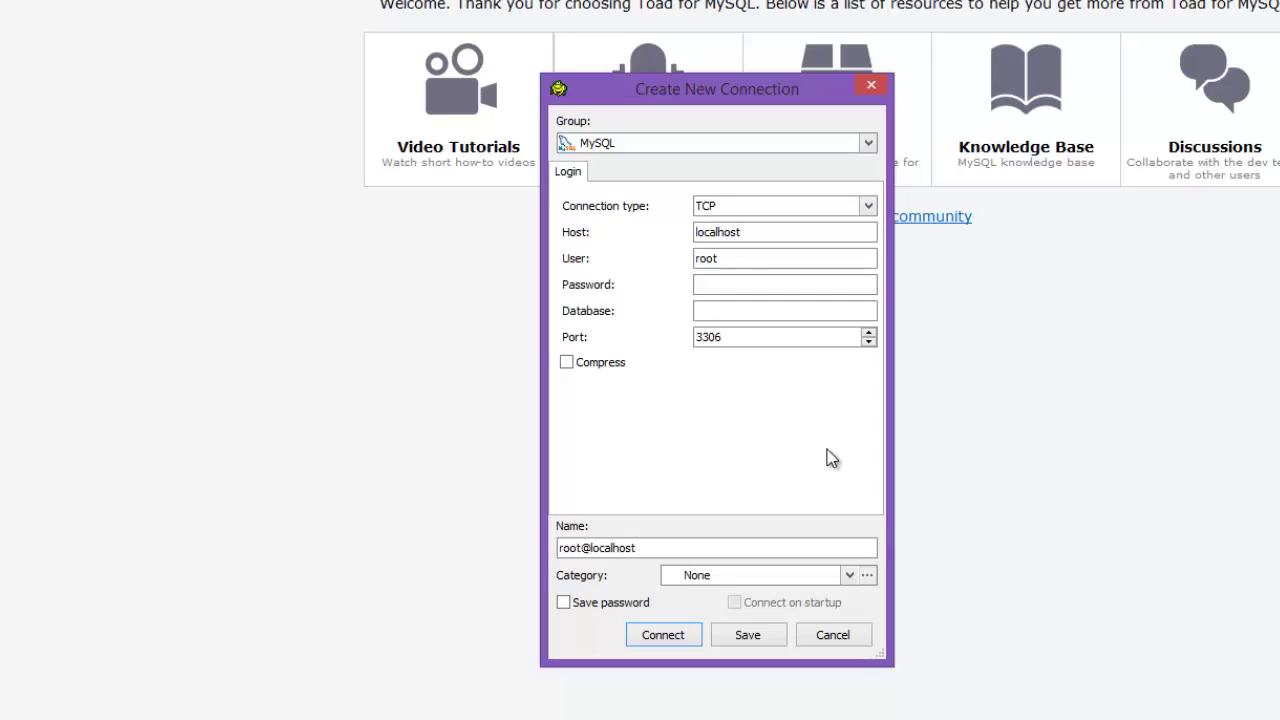
text(••••••••)
text(my)
text(testdb)
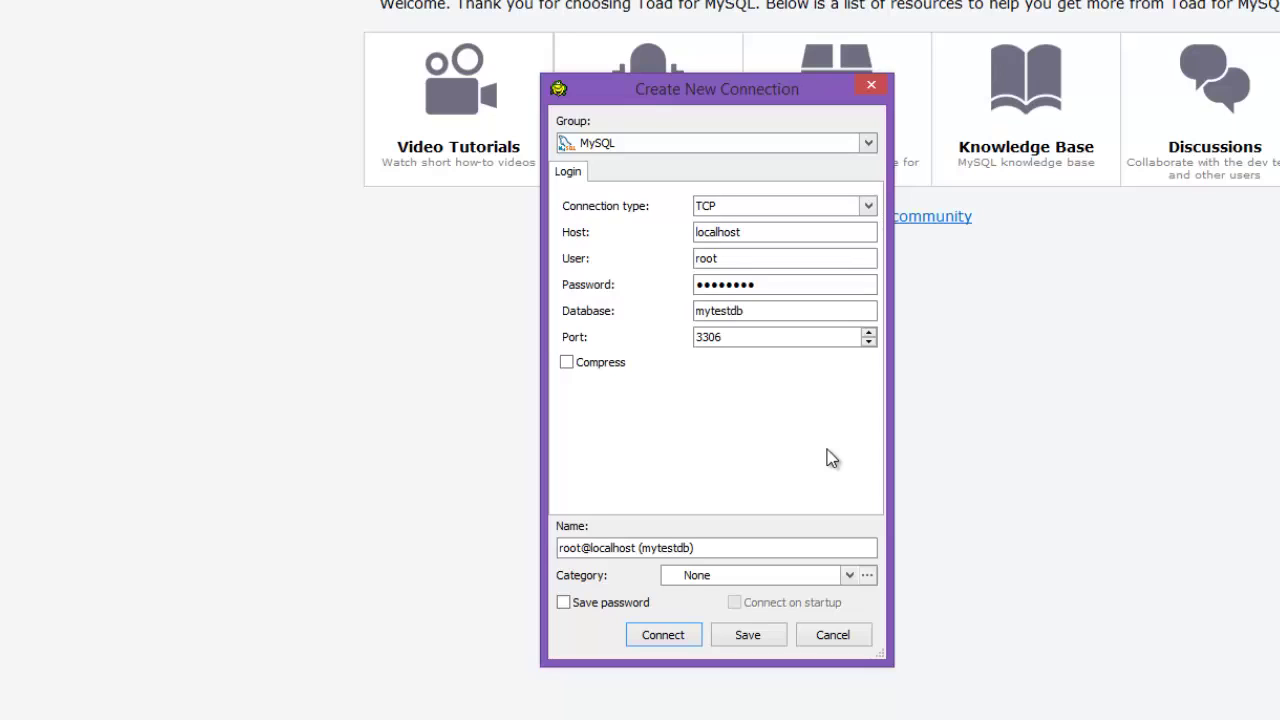
drag(712, 548, 580, 558)
click(727, 548)
click(600, 603)
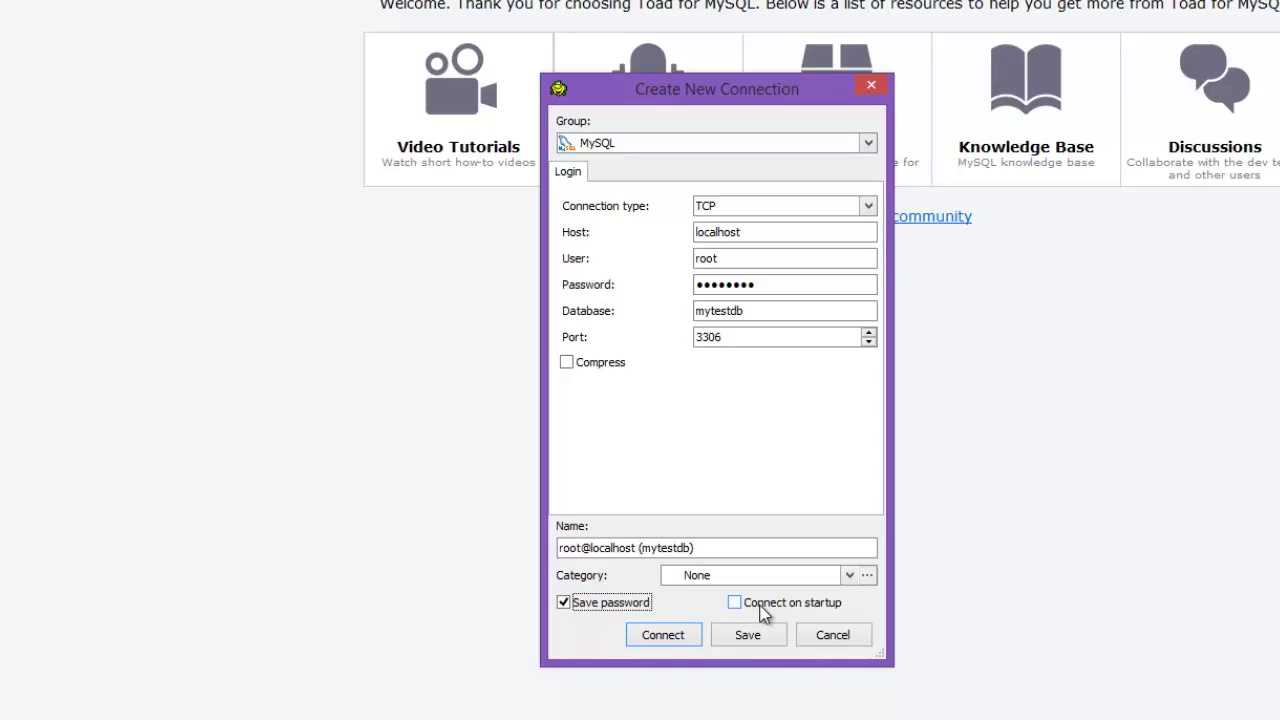
click(752, 605)
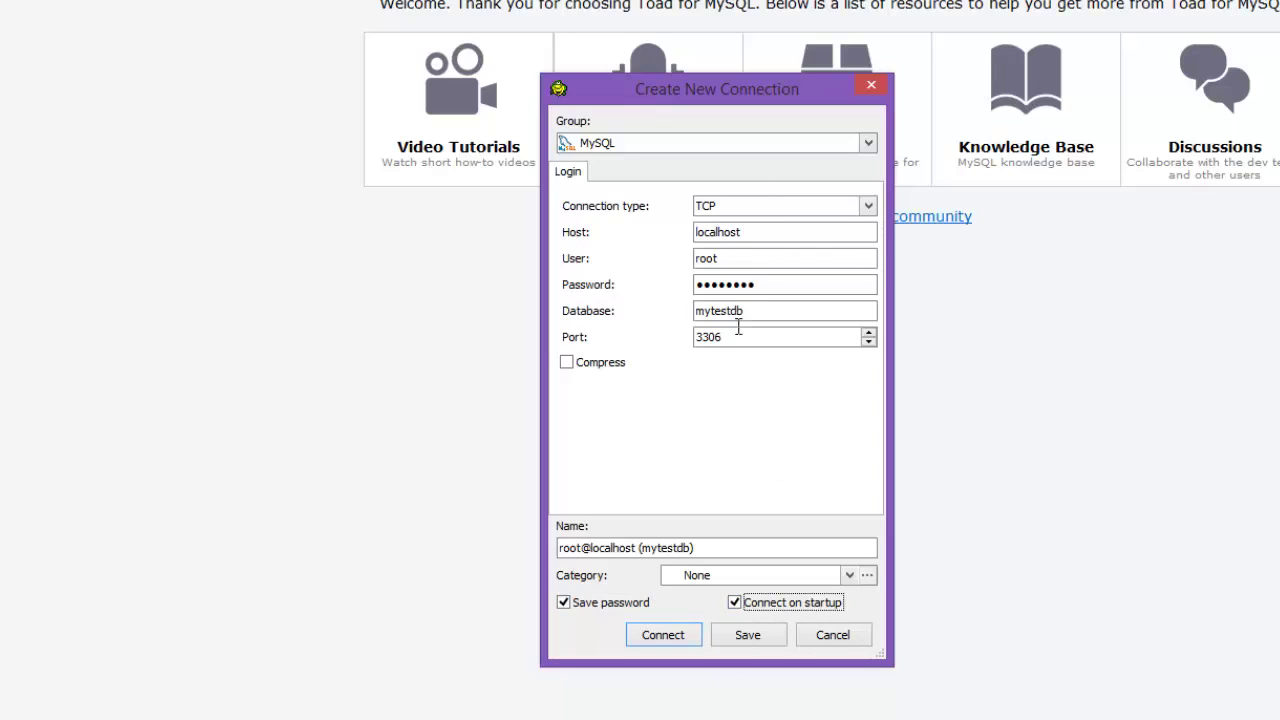
click(668, 636)
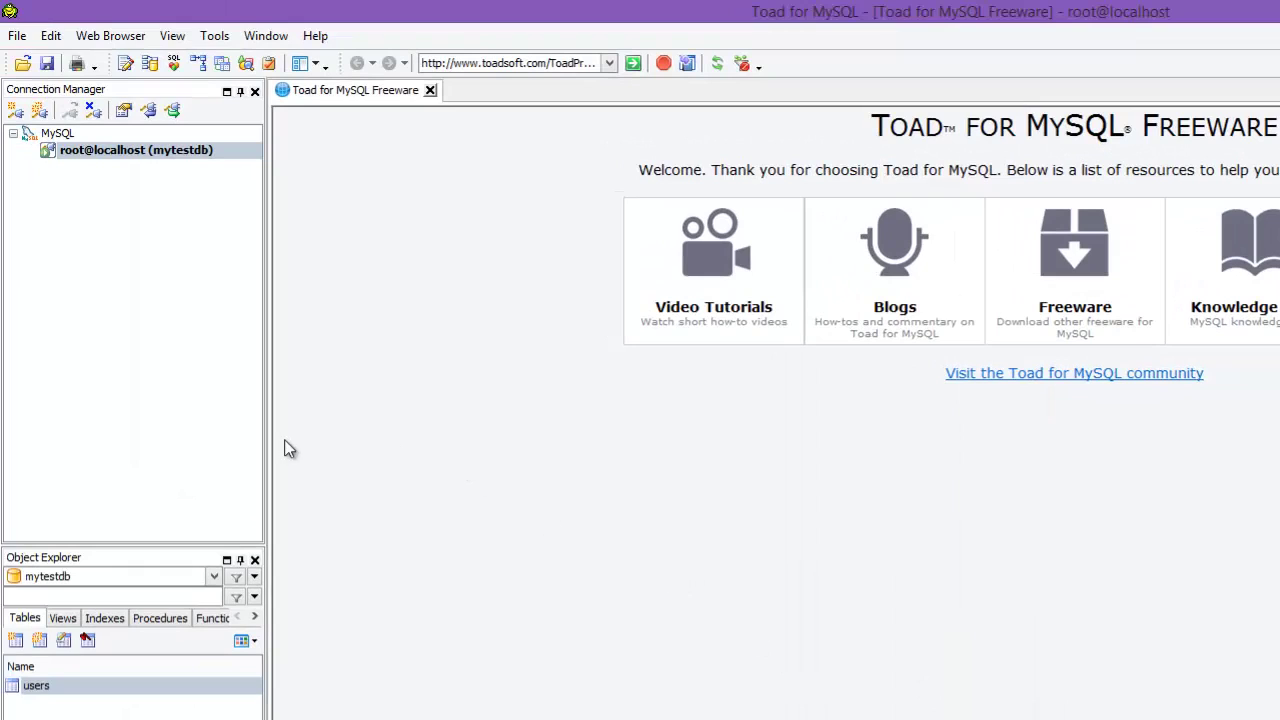
Step: Enlarge the Object Explorer pane and show the Choose Database list
drag(207, 546, 197, 232)
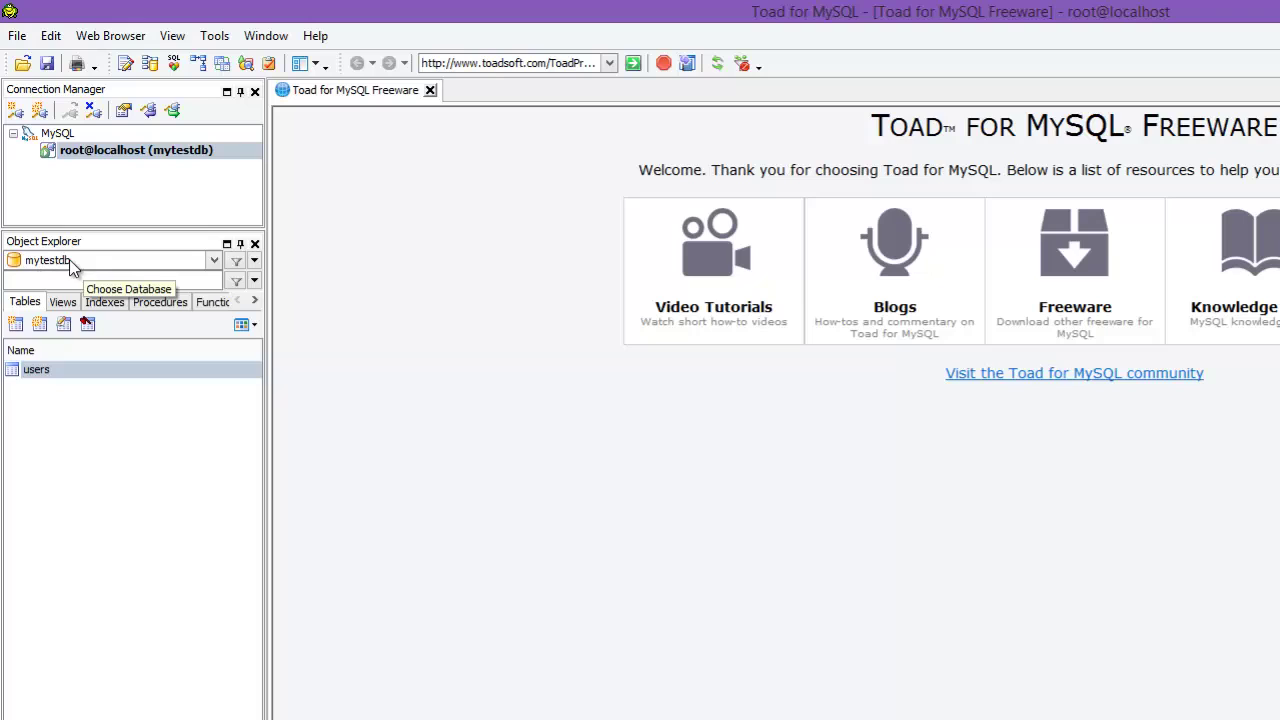
click(129, 260)
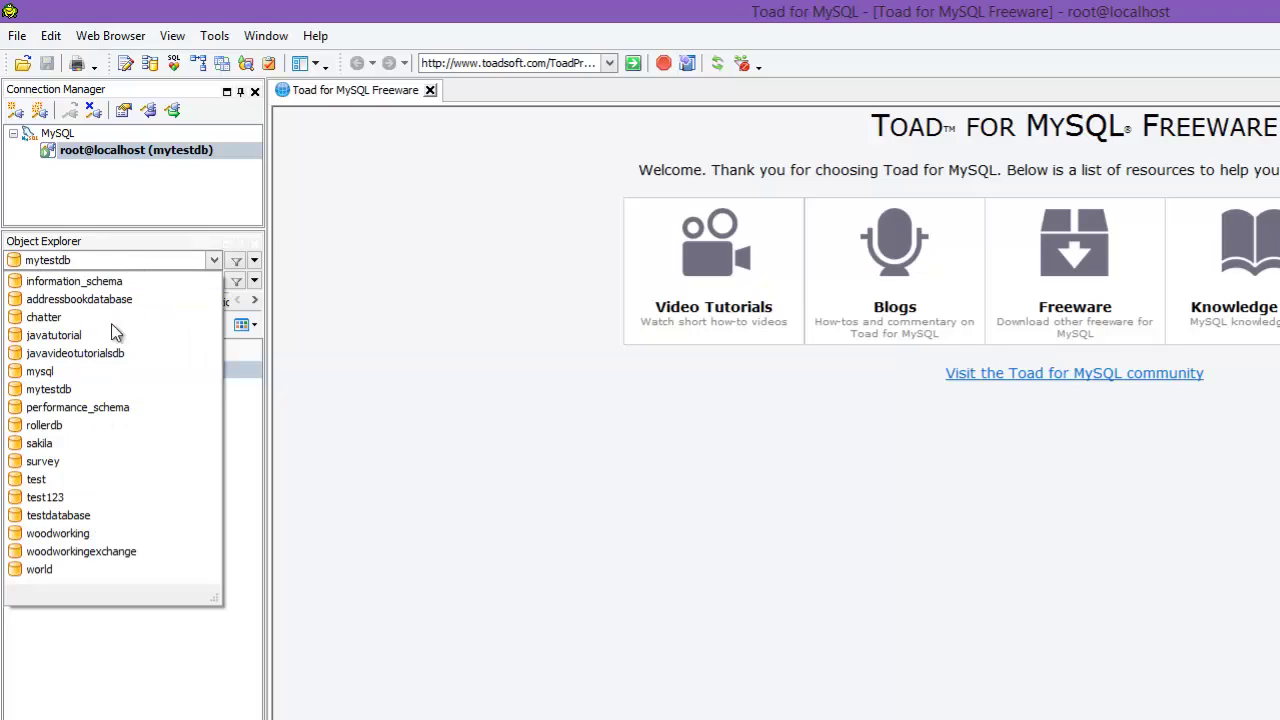
Step: Keep mytestdb, select the users table and enlarge its column list to show all columns
click(123, 256)
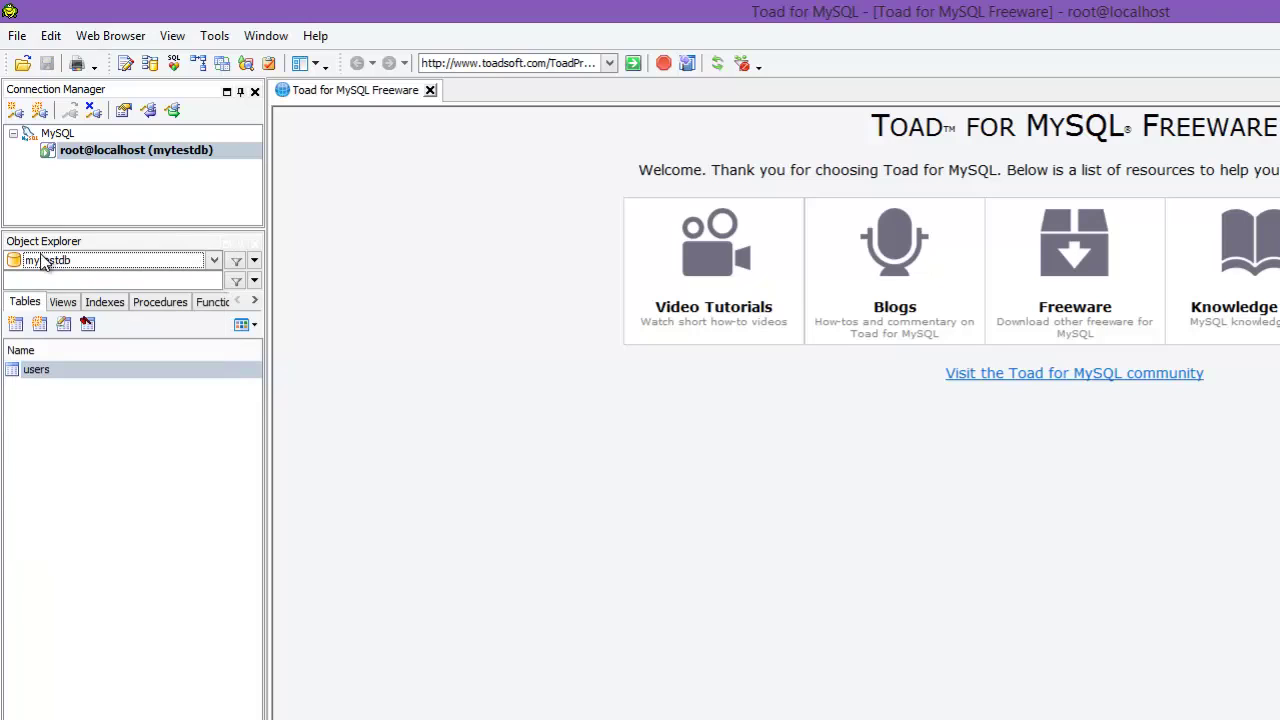
click(55, 374)
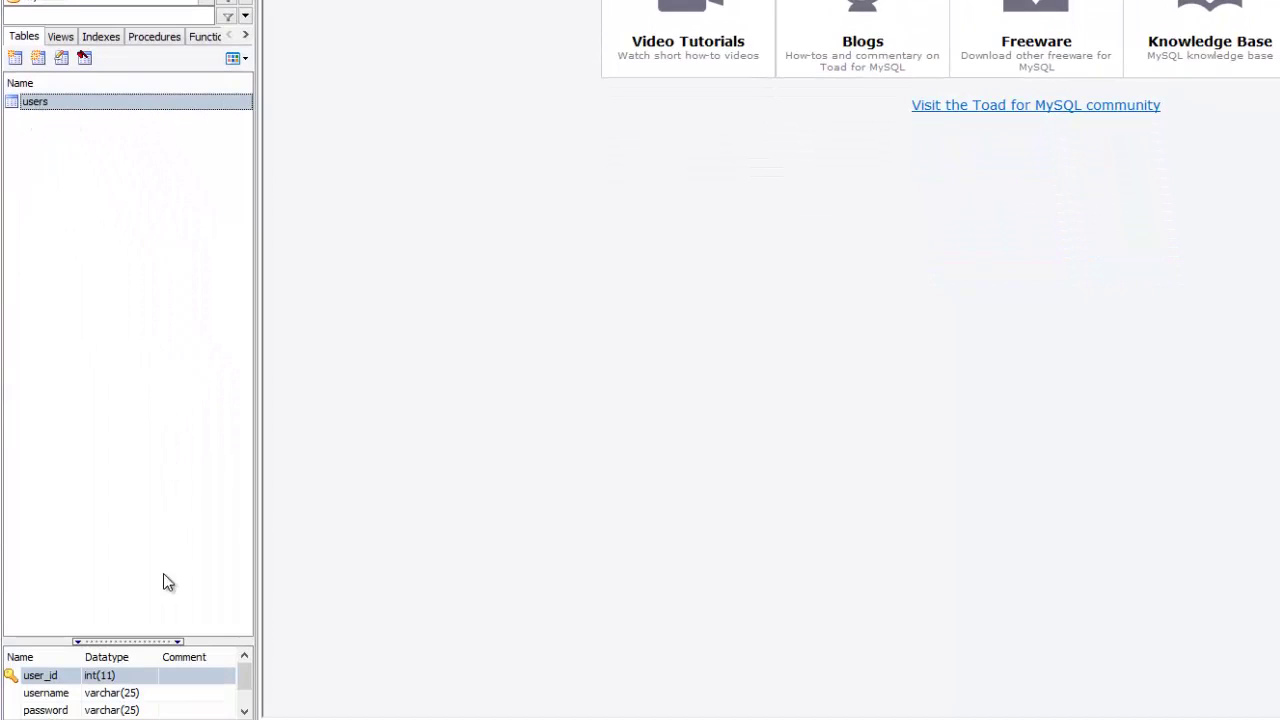
drag(154, 642, 113, 484)
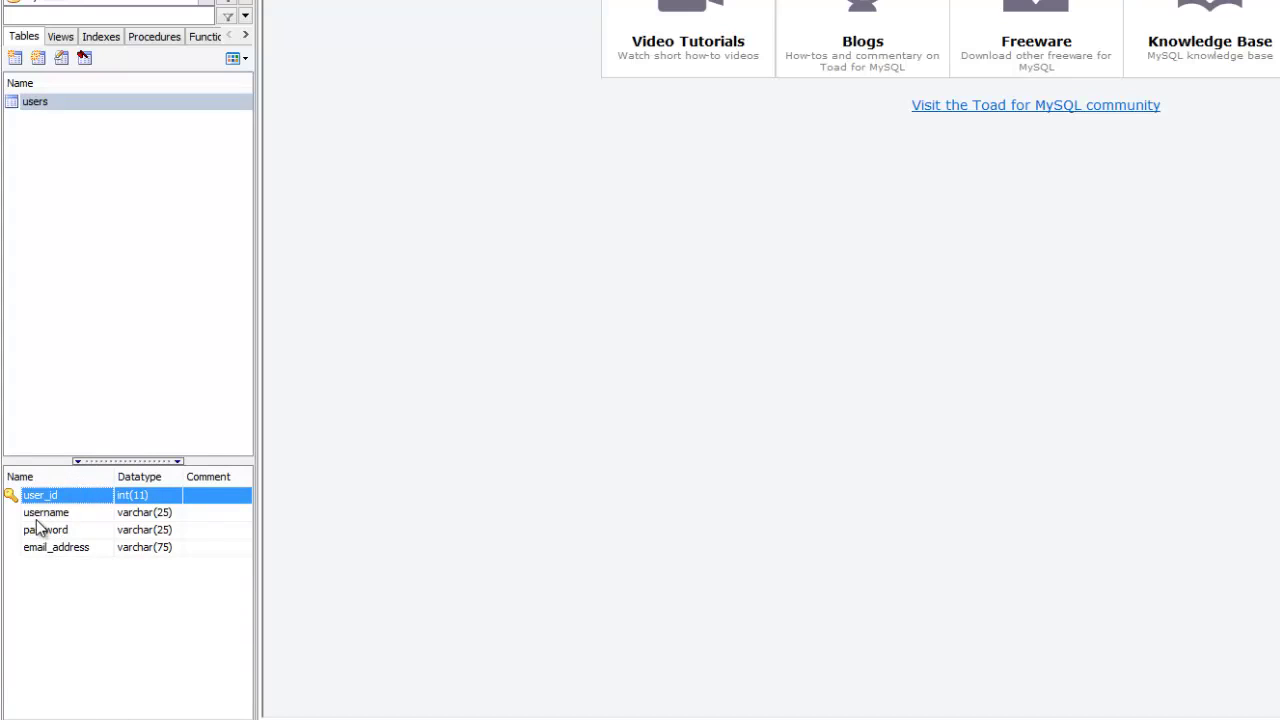
click(38, 120)
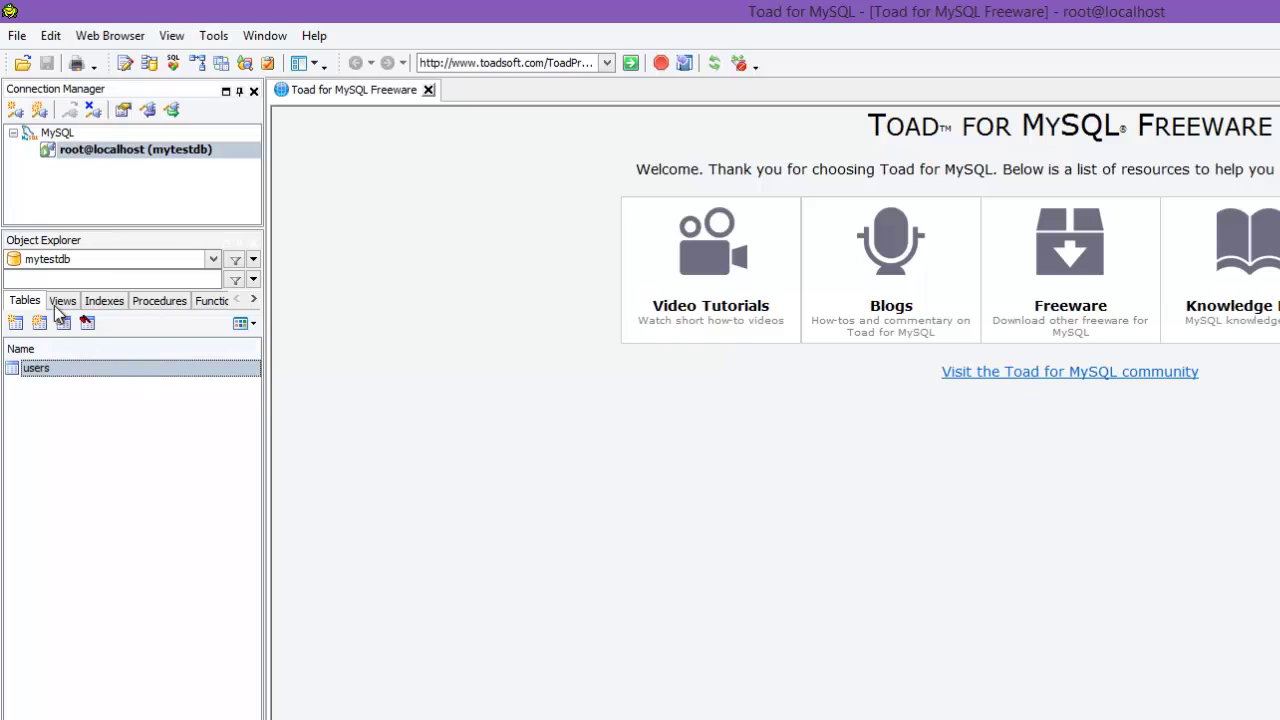
Step: Open a new SQL editor on mytestdb and type select * from users;
click(17, 37)
mouse_move(42, 64)
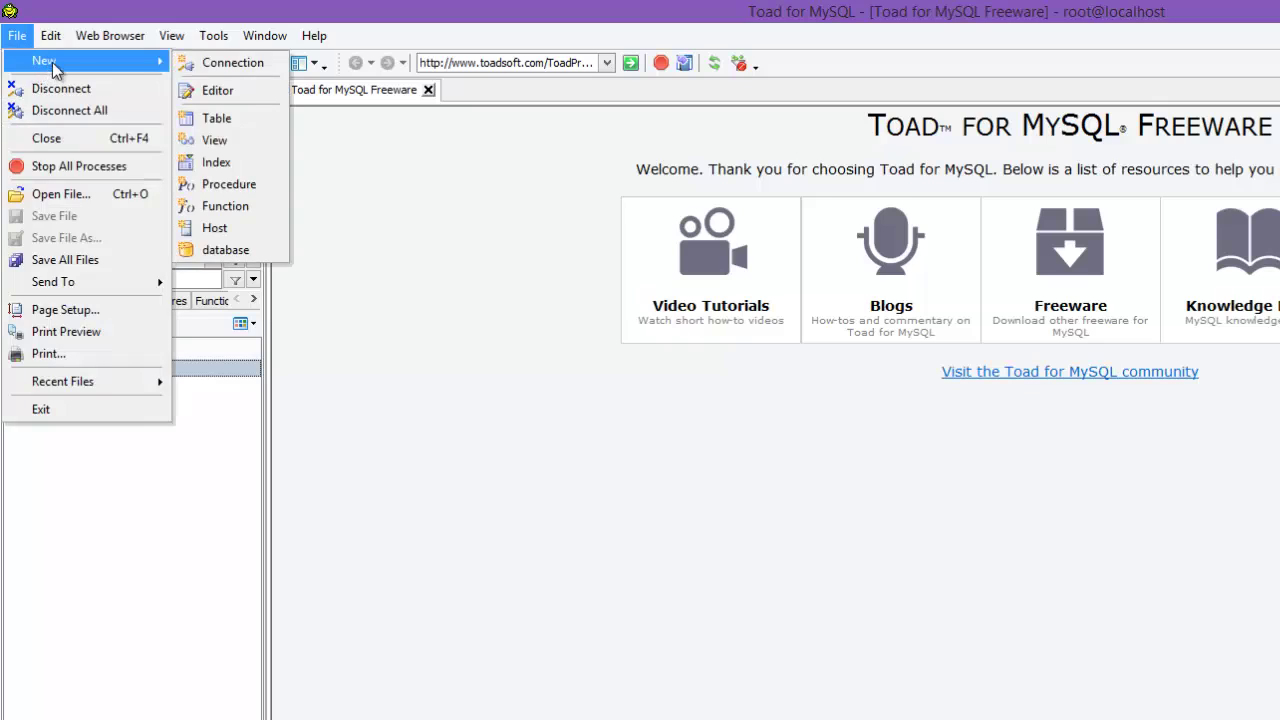
click(219, 92)
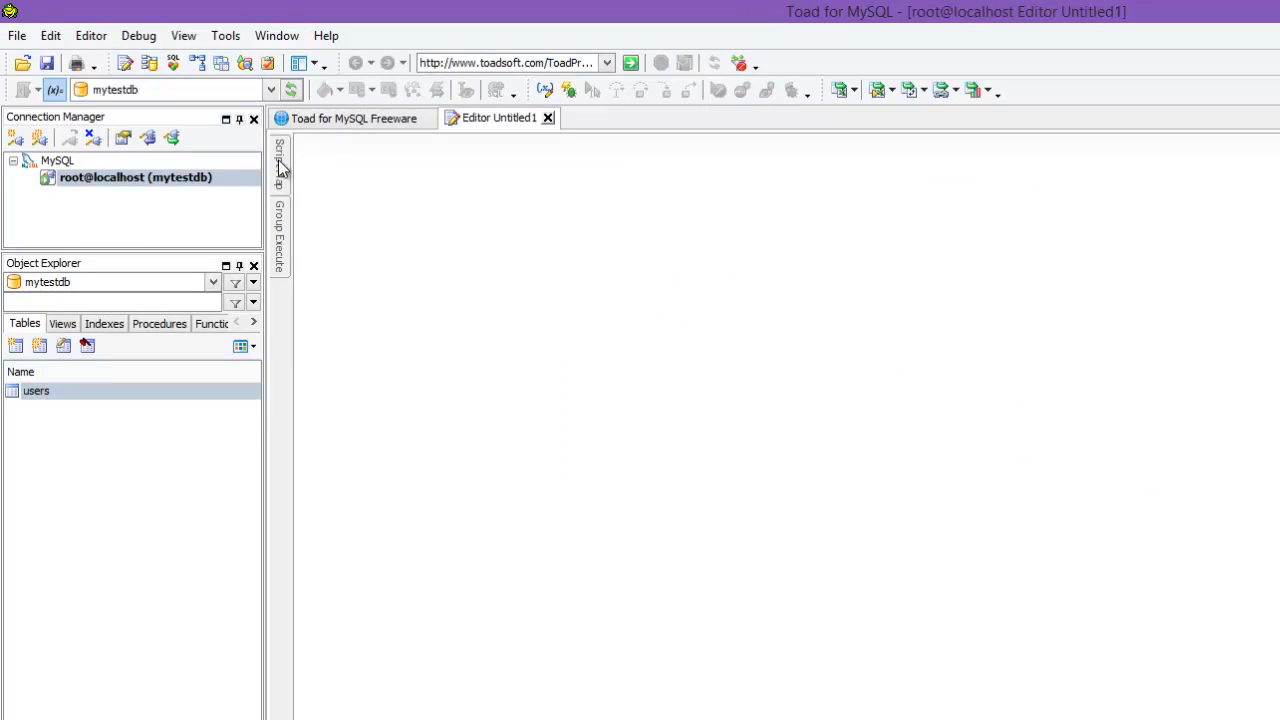
click(252, 95)
click(252, 96)
text(select * from users;)
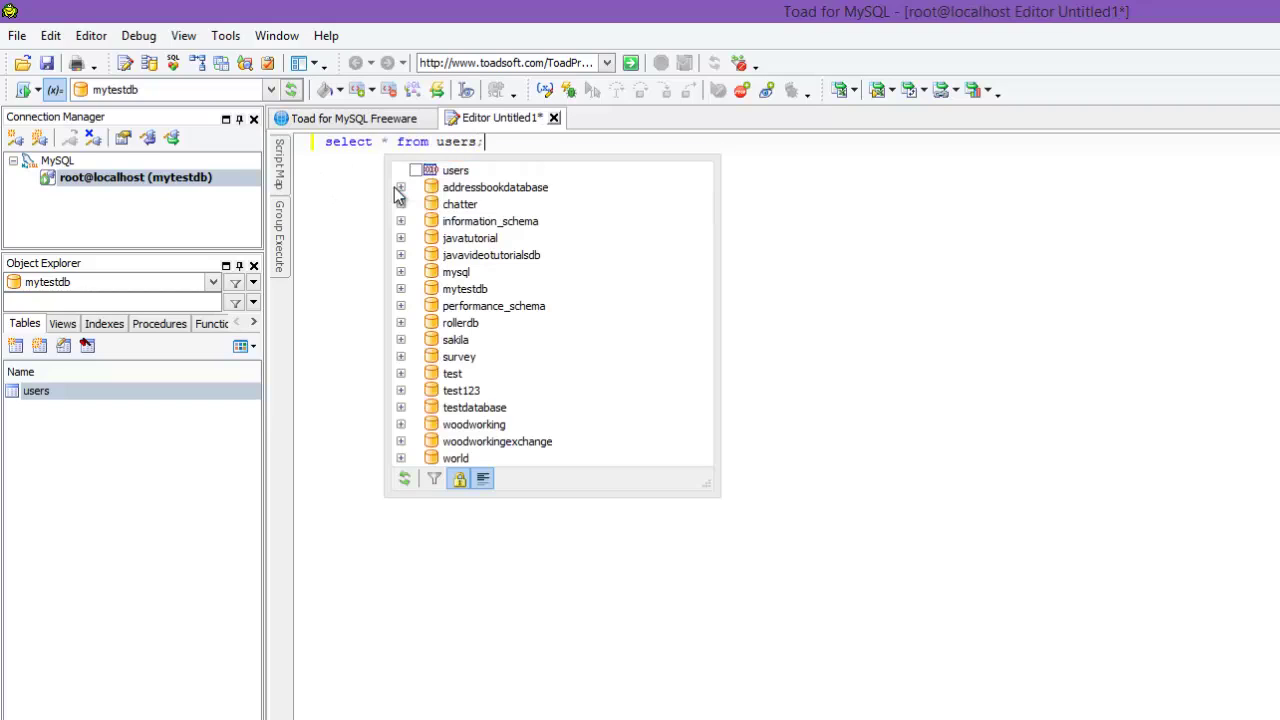
key(Escape)
Step: Switch the query's schema to addressbookdatabase and back to mytestdb, then select all text
drag(512, 148, 131, 94)
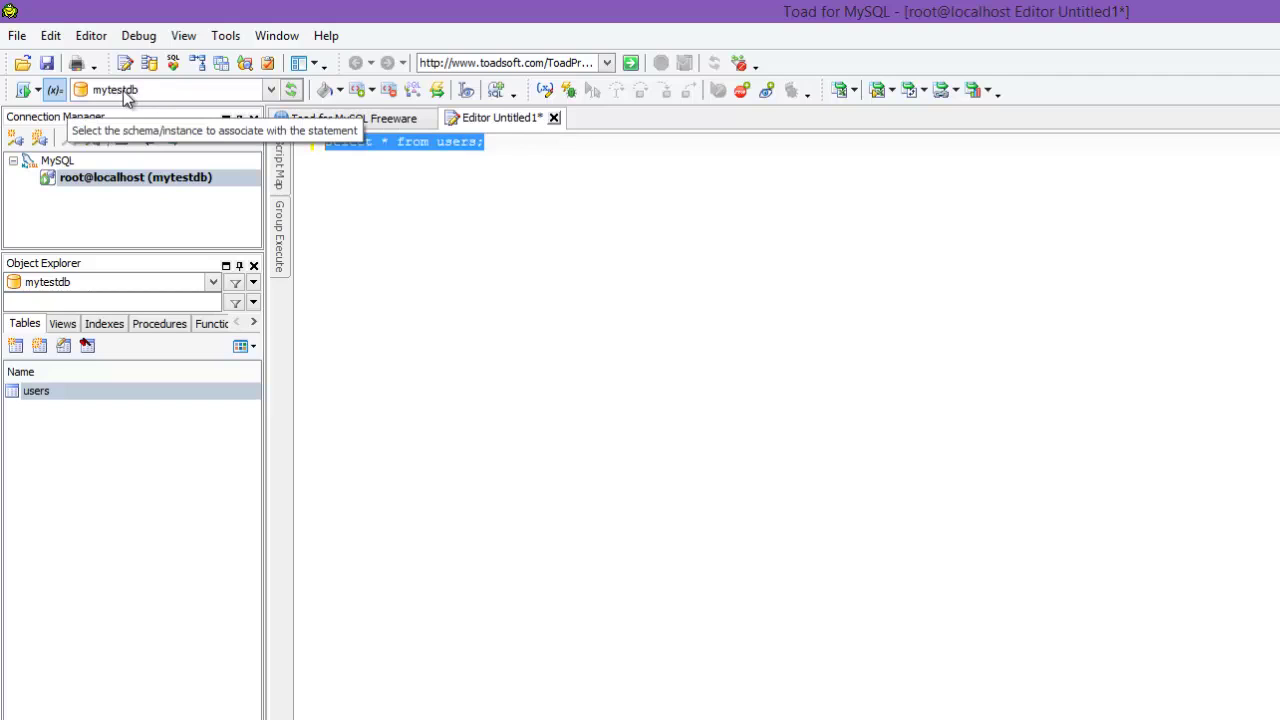
click(269, 90)
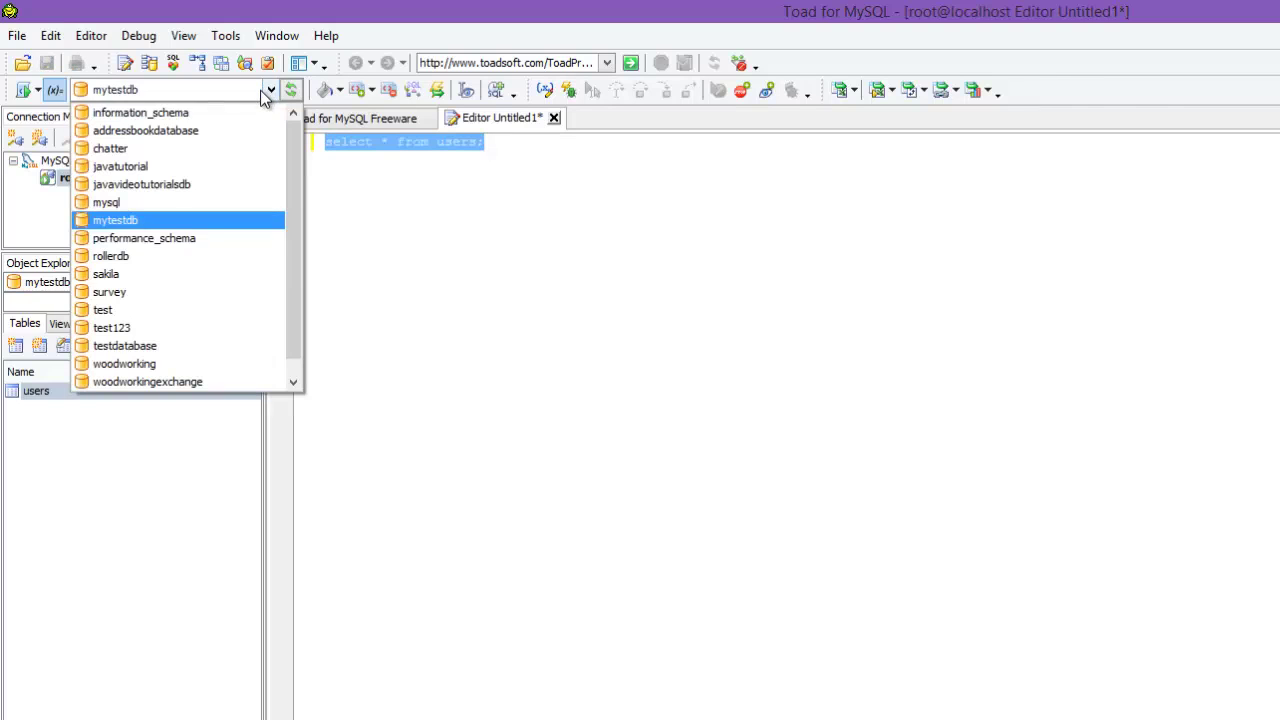
click(191, 131)
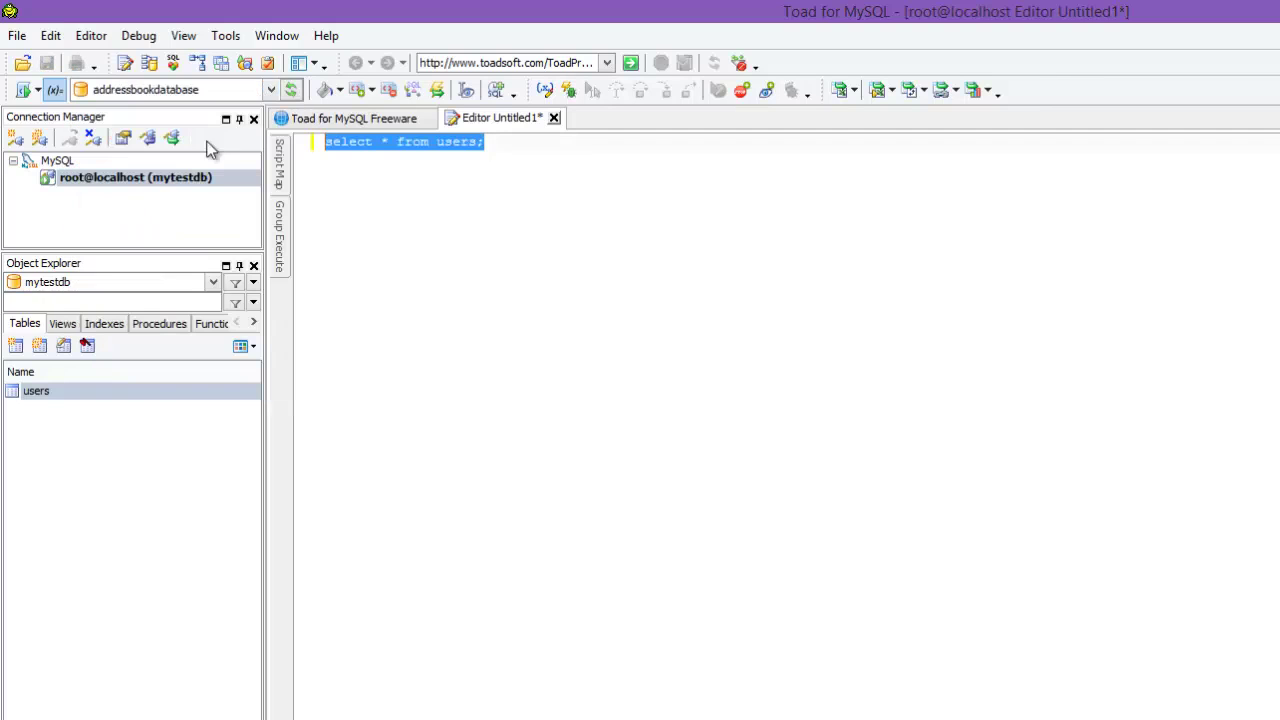
click(497, 311)
drag(554, 169, 320, 169)
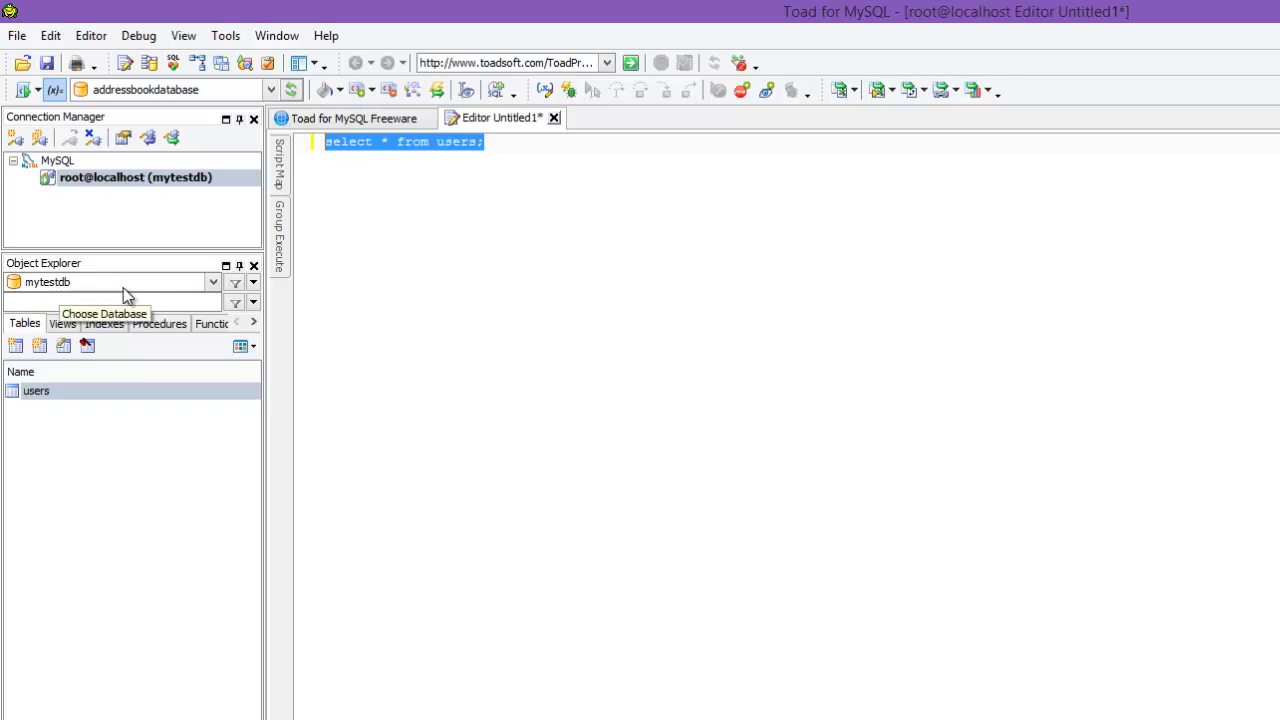
drag(574, 157, 286, 152)
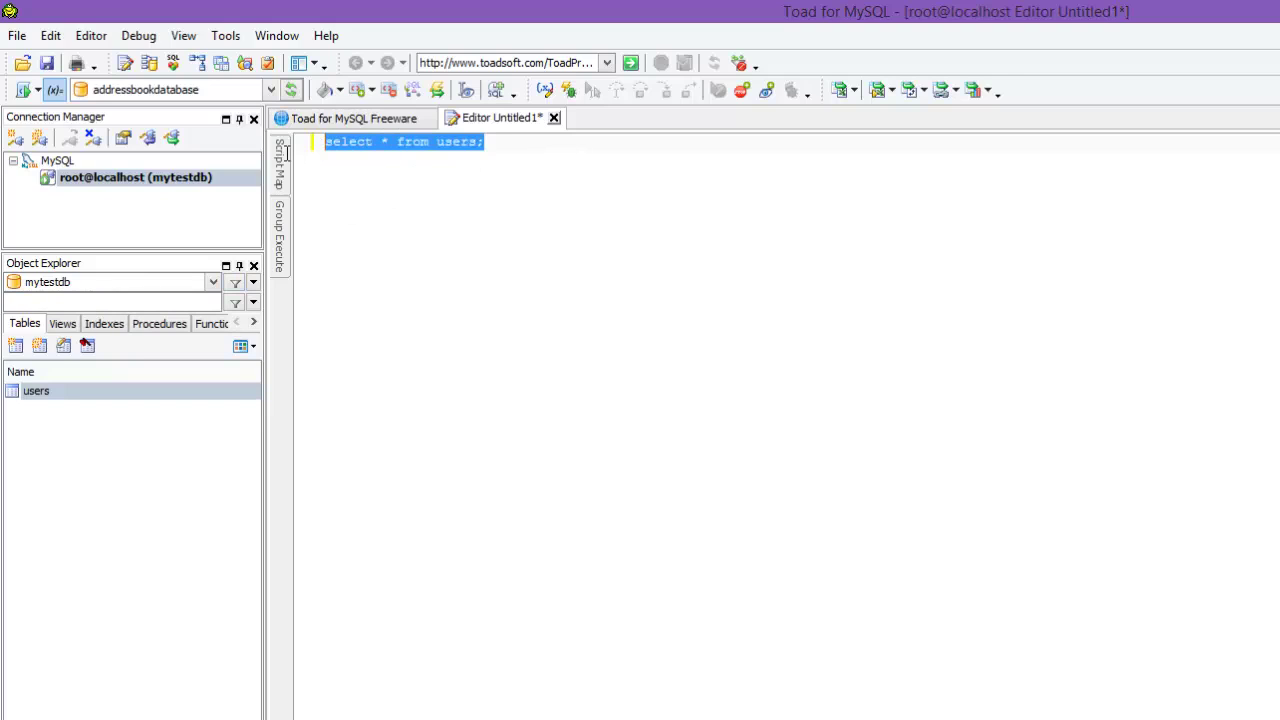
click(251, 92)
click(166, 222)
click(446, 203)
key(ctrl+a)
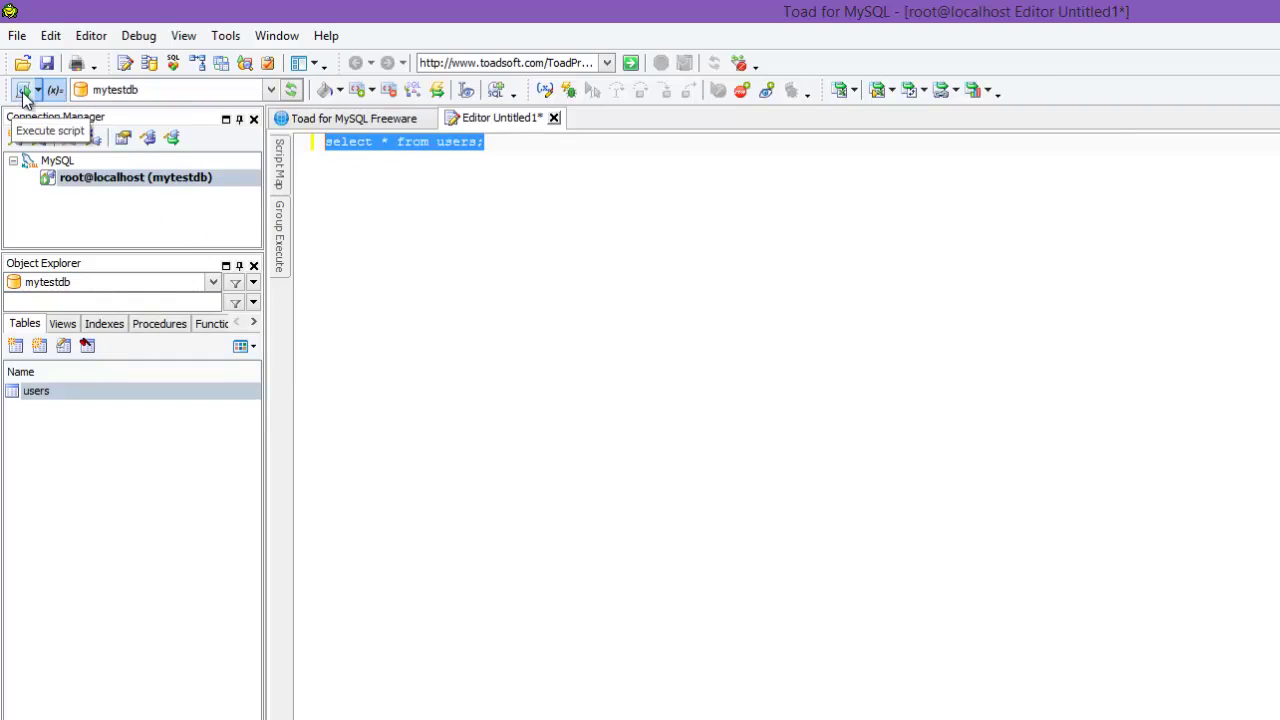
Step: Execute select * from users; and add an empty line below the query
click(27, 92)
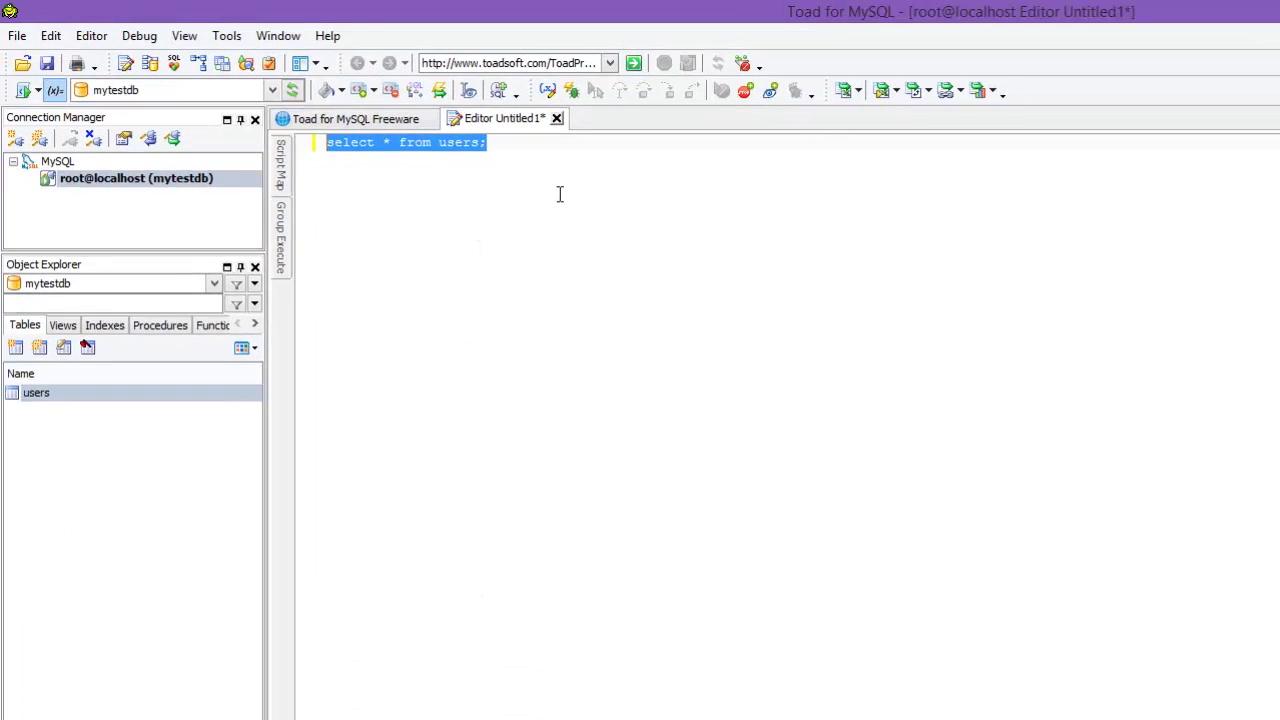
click(560, 194)
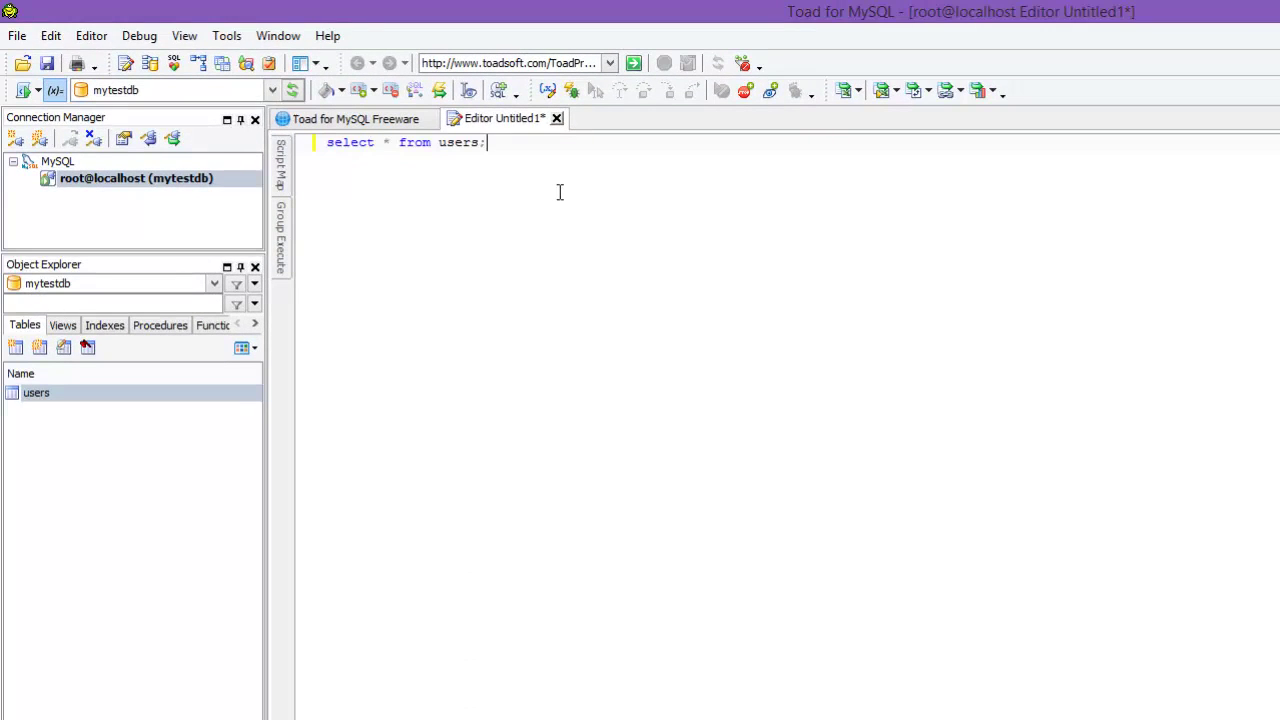
key(Return)
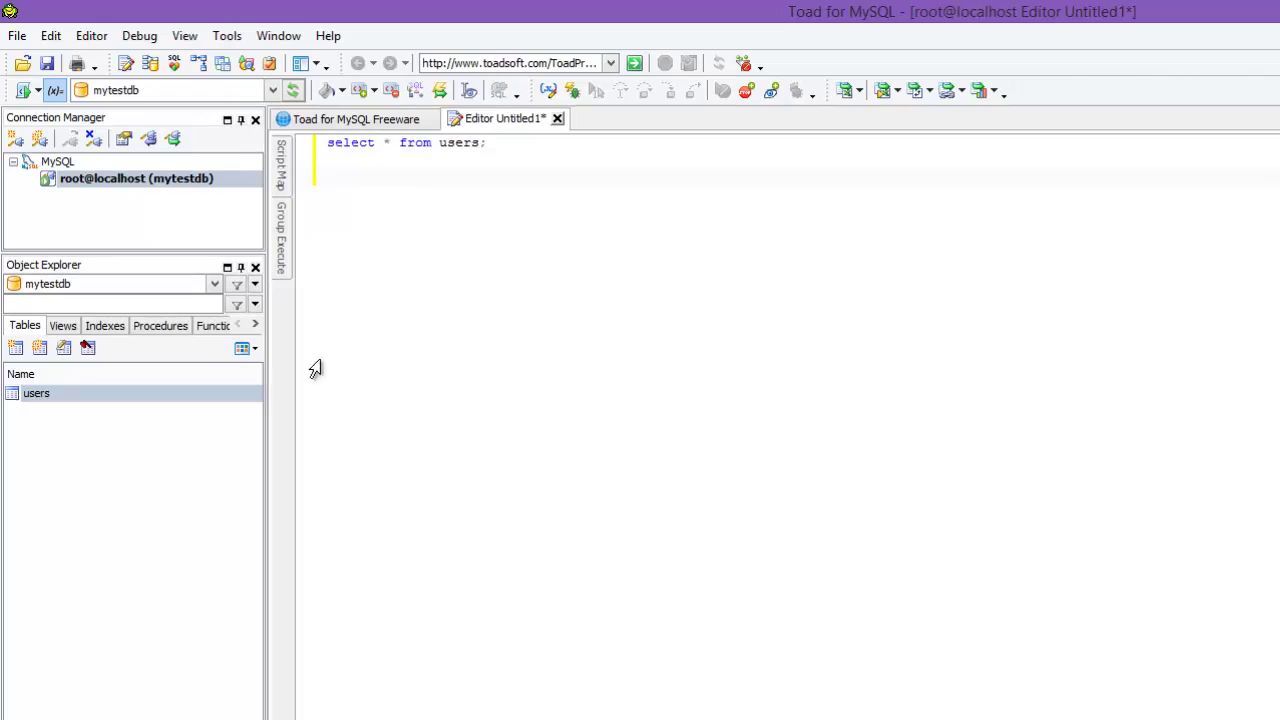
Step: Generate an Insert Statement for the users table into a new editor via Generate SQL
right_click(48, 404)
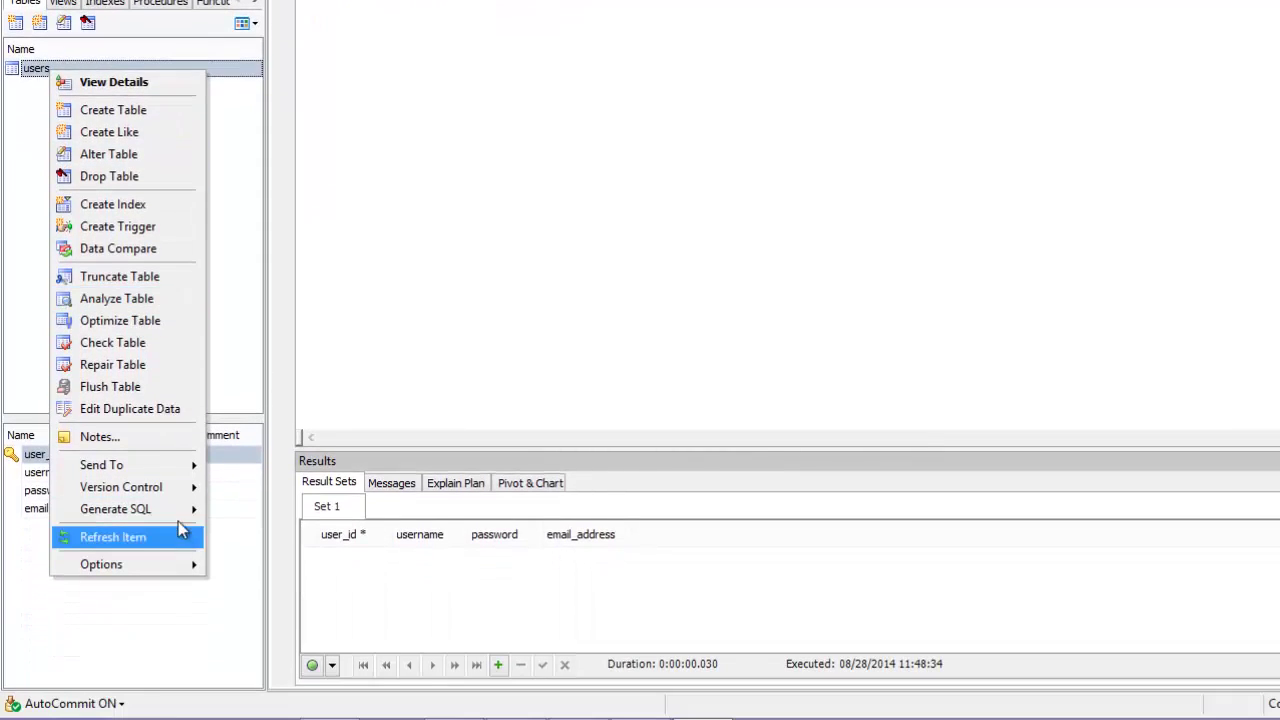
mouse_move(179, 513)
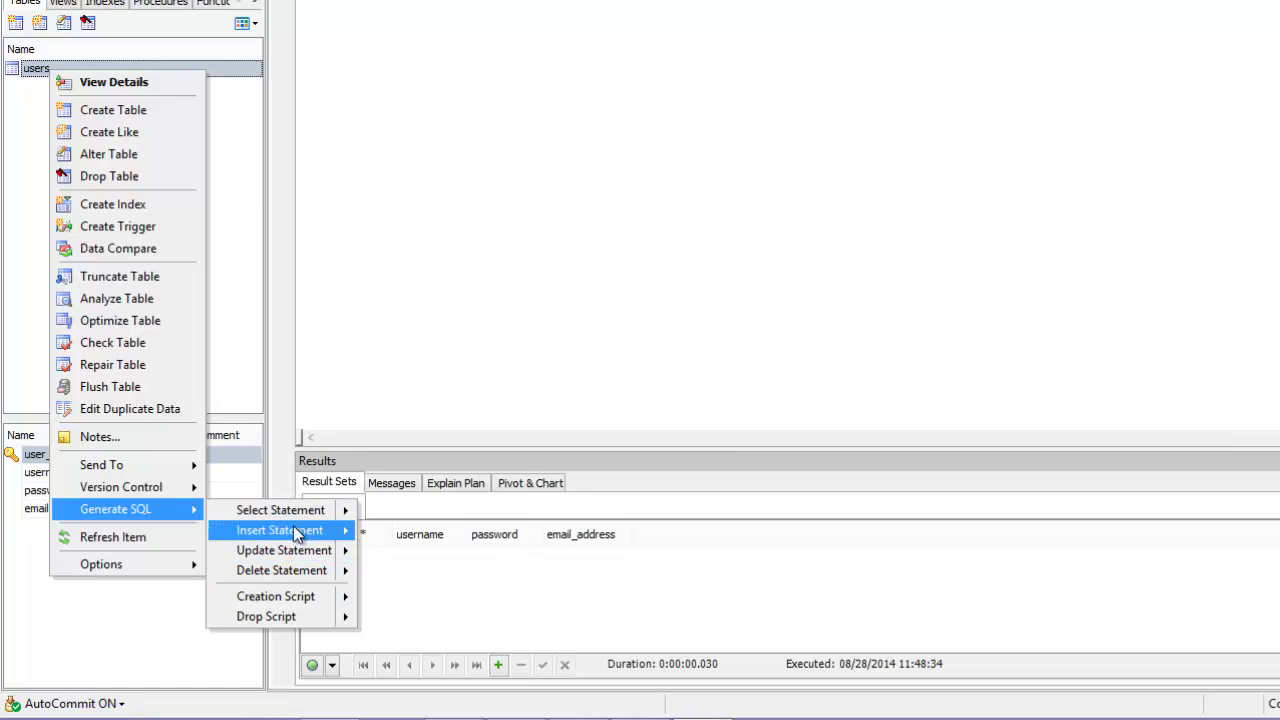
mouse_move(270, 535)
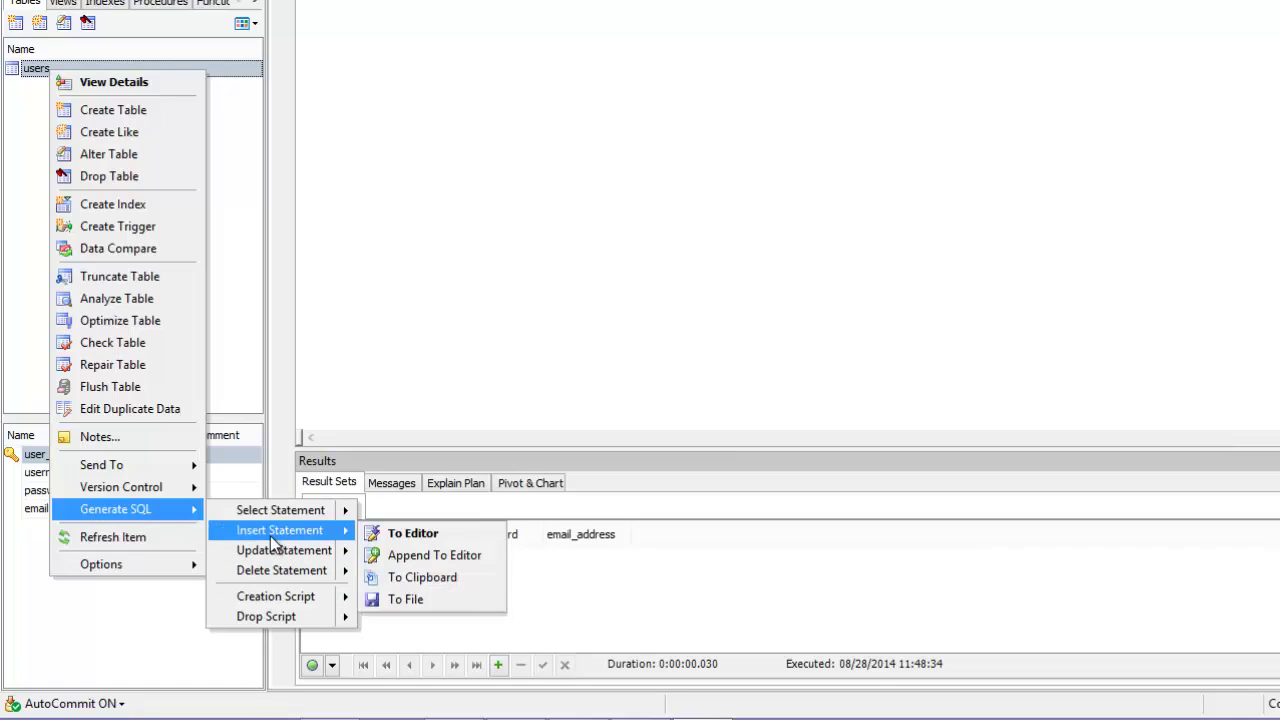
click(434, 540)
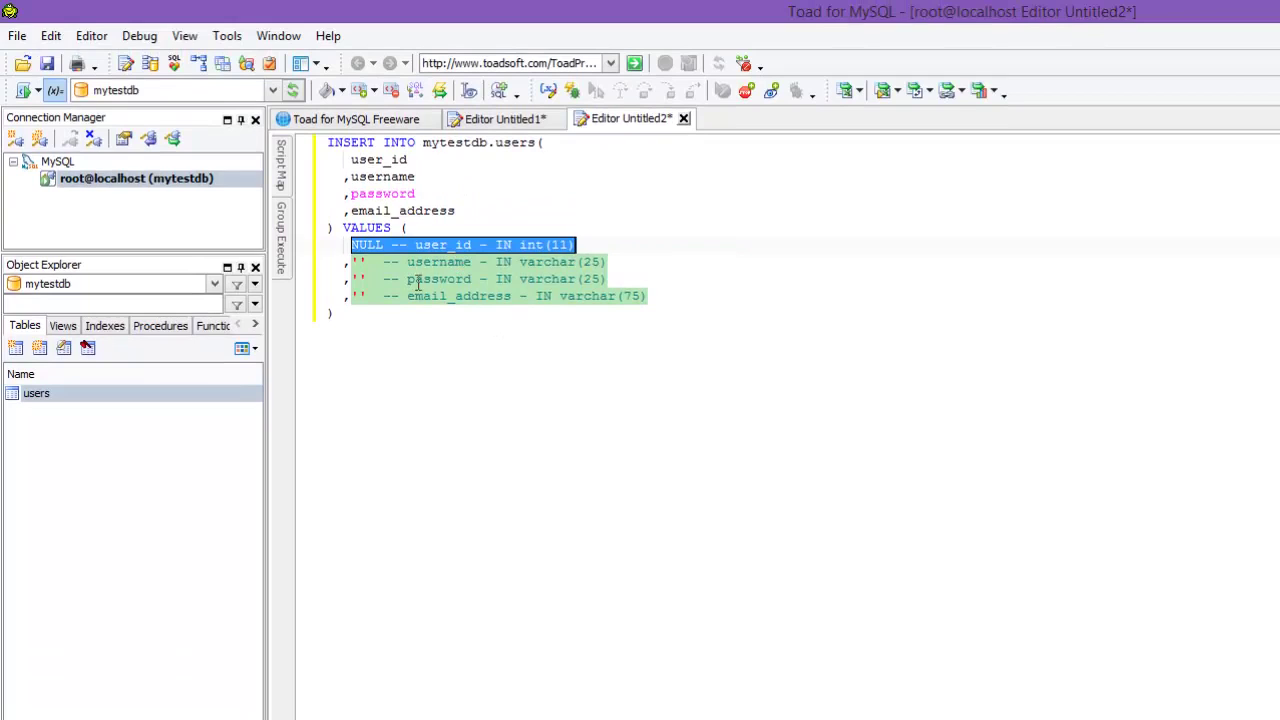
Step: Select mytestdb in the INSERT line and switch the active database to addressbookdatabase
click(426, 146)
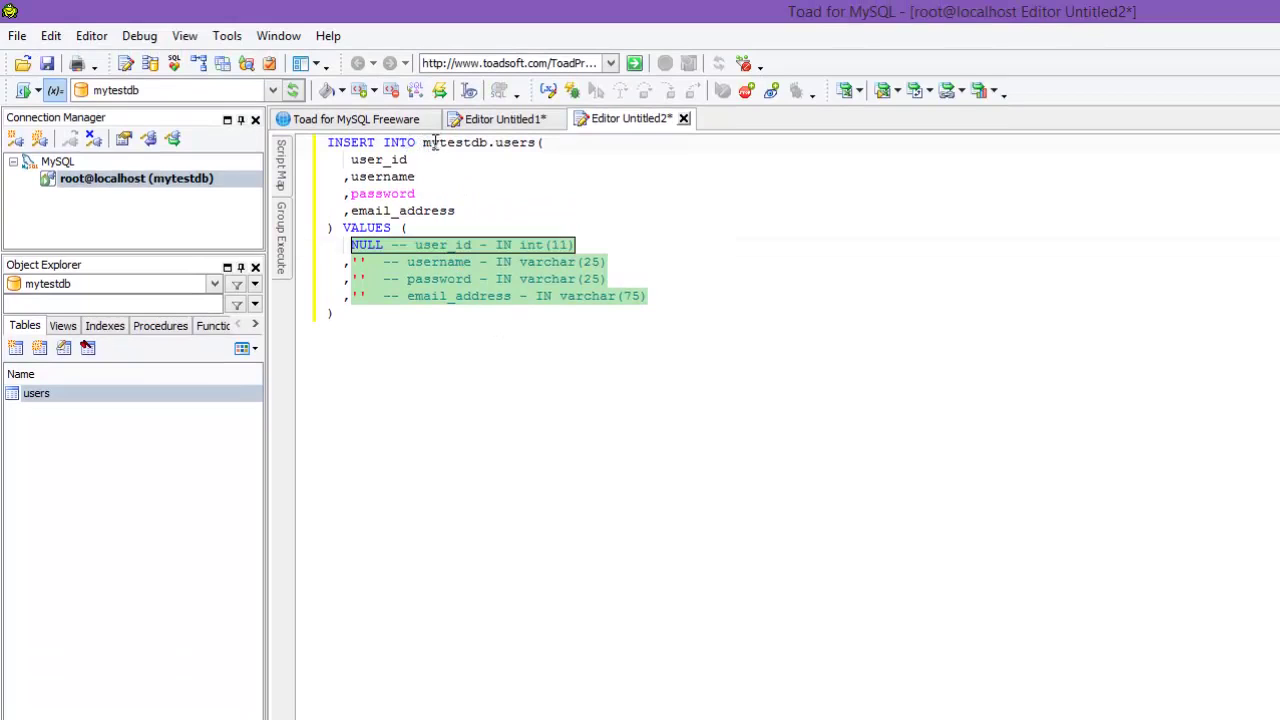
drag(436, 146, 489, 146)
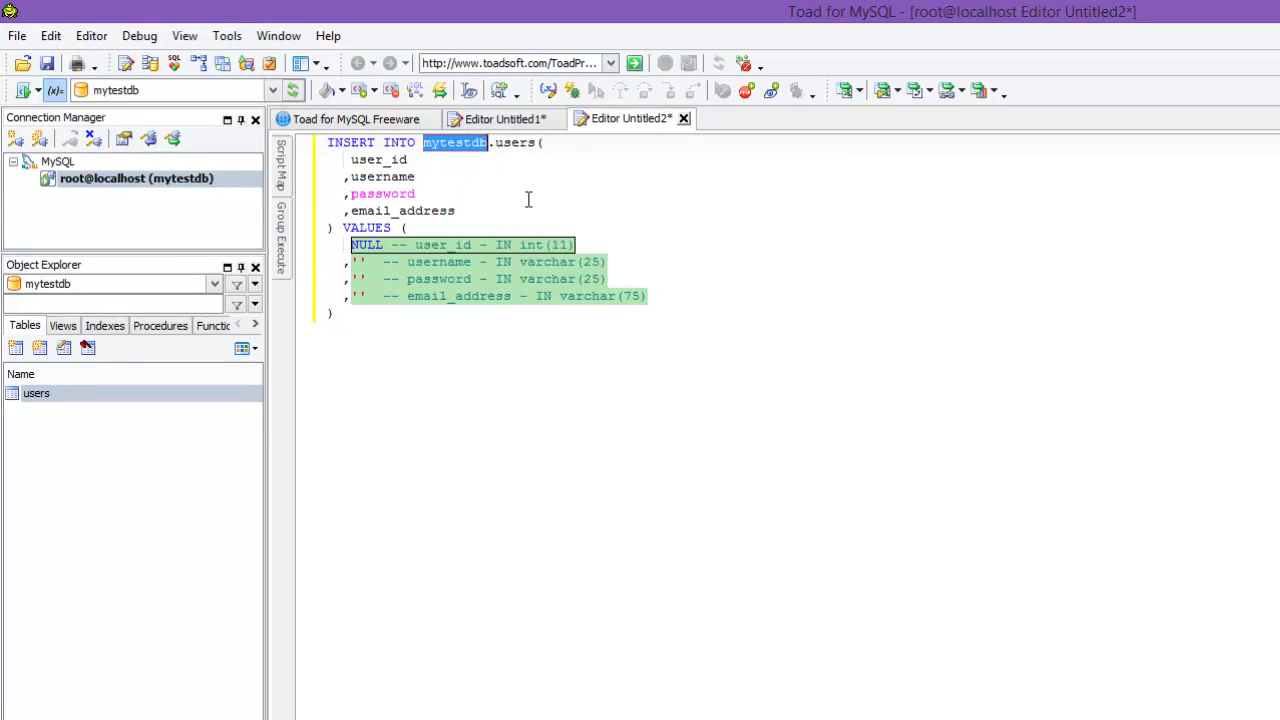
click(449, 145)
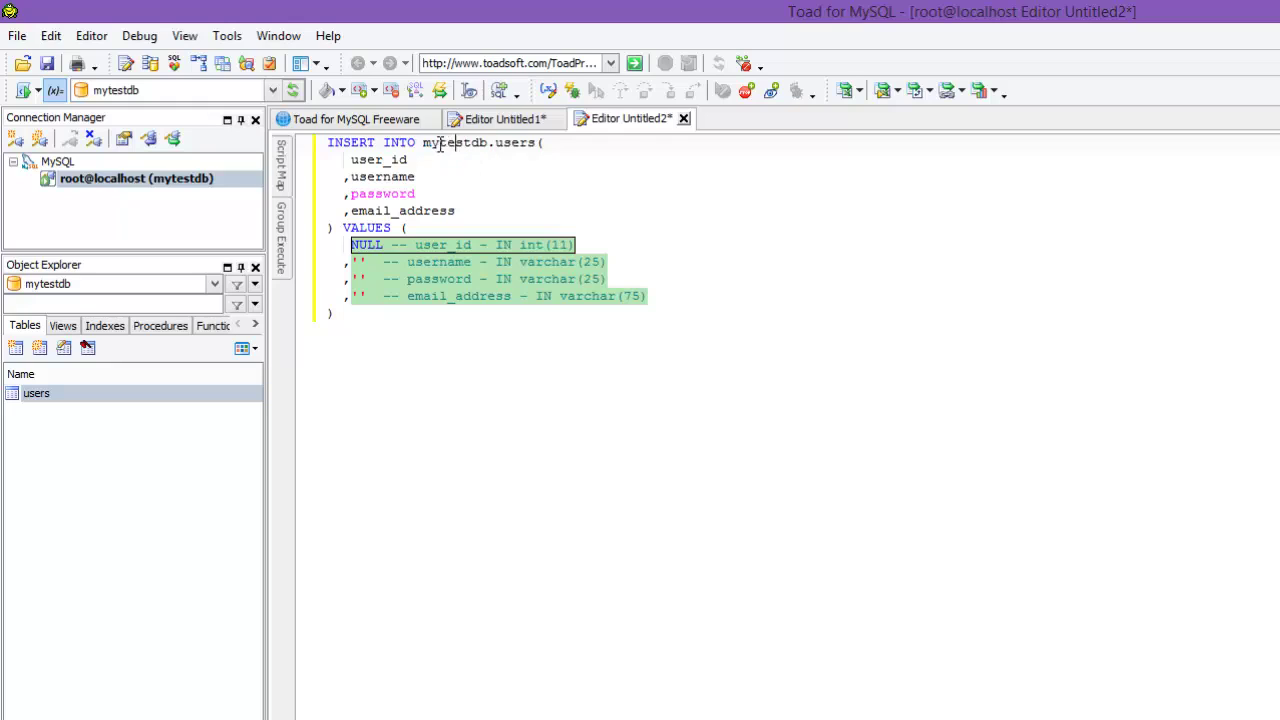
drag(424, 146, 540, 145)
click(436, 143)
drag(424, 143, 482, 143)
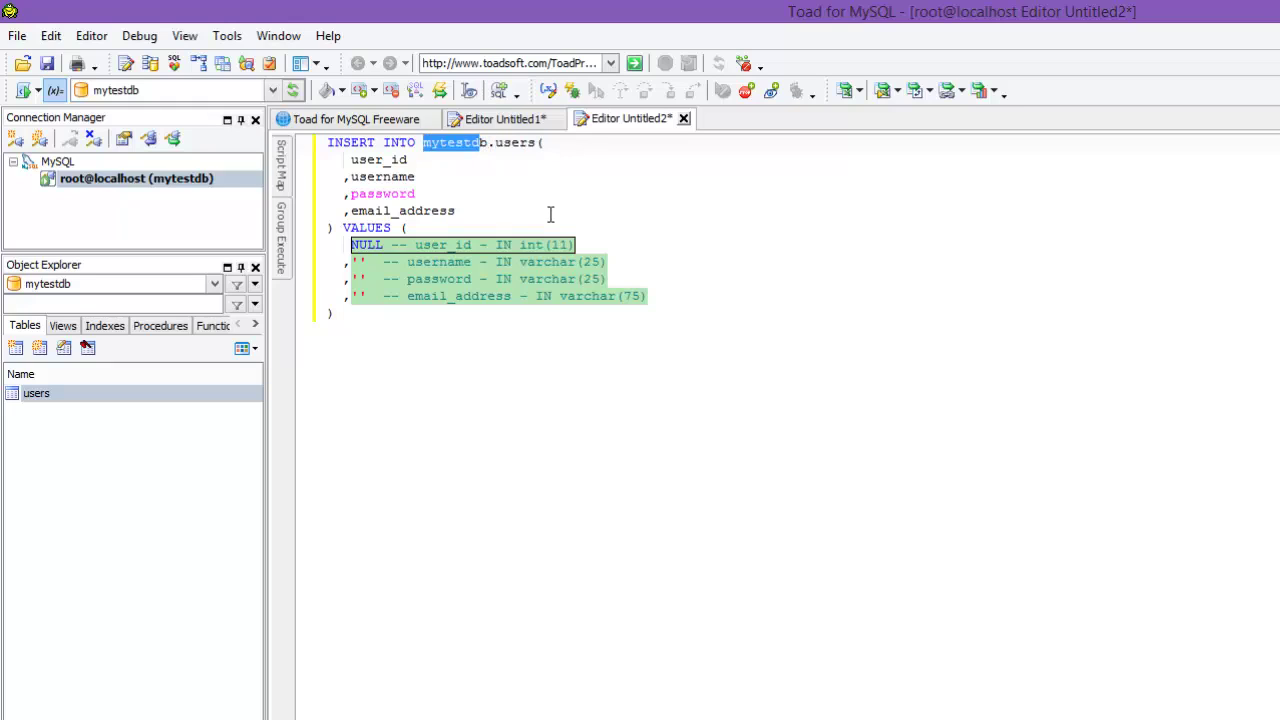
click(268, 90)
click(216, 131)
Step: Delete the 'mytestdb.' prefix so the INSERT targets just users
click(434, 177)
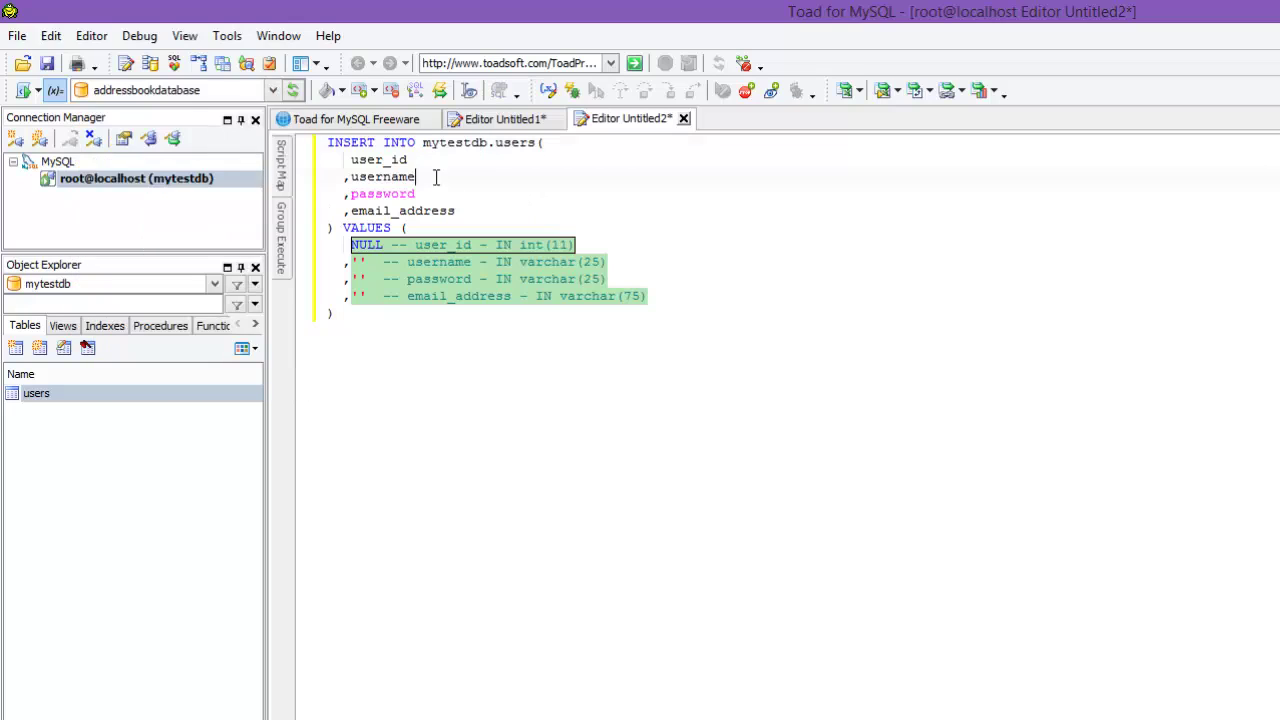
drag(400, 313, 278, 124)
click(494, 158)
drag(423, 143, 493, 147)
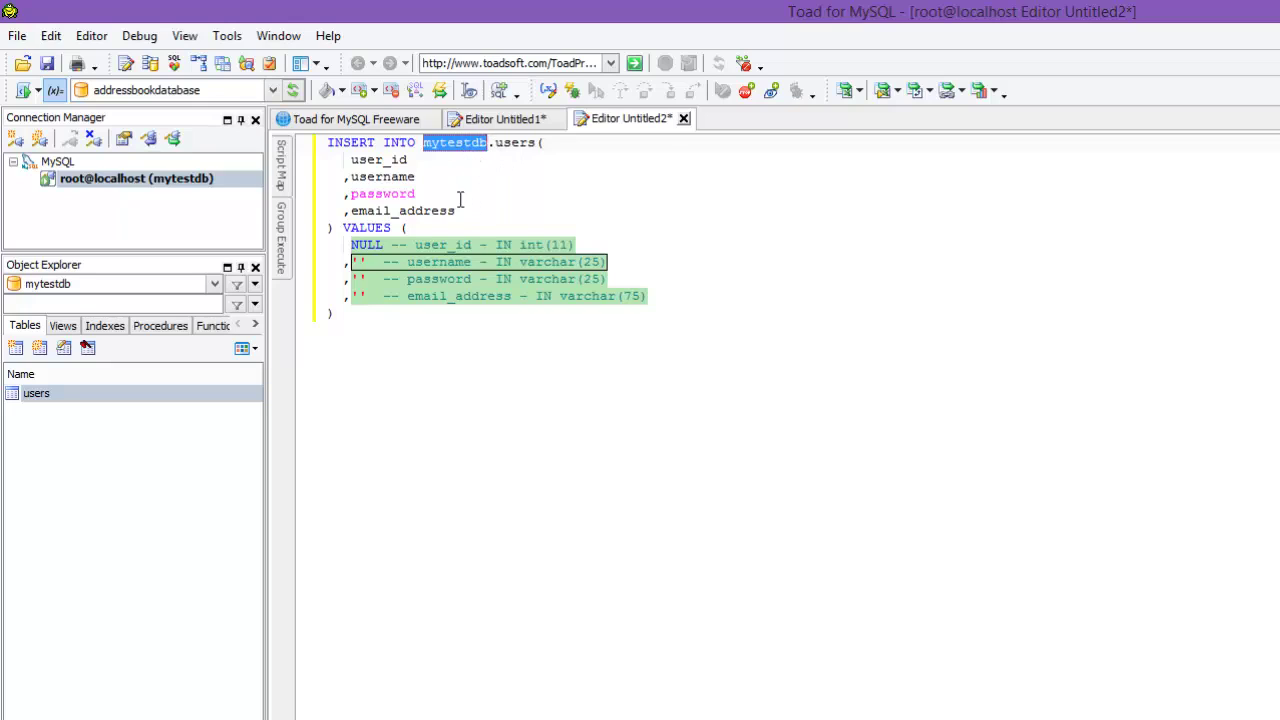
key(Delete)
key(Delete)
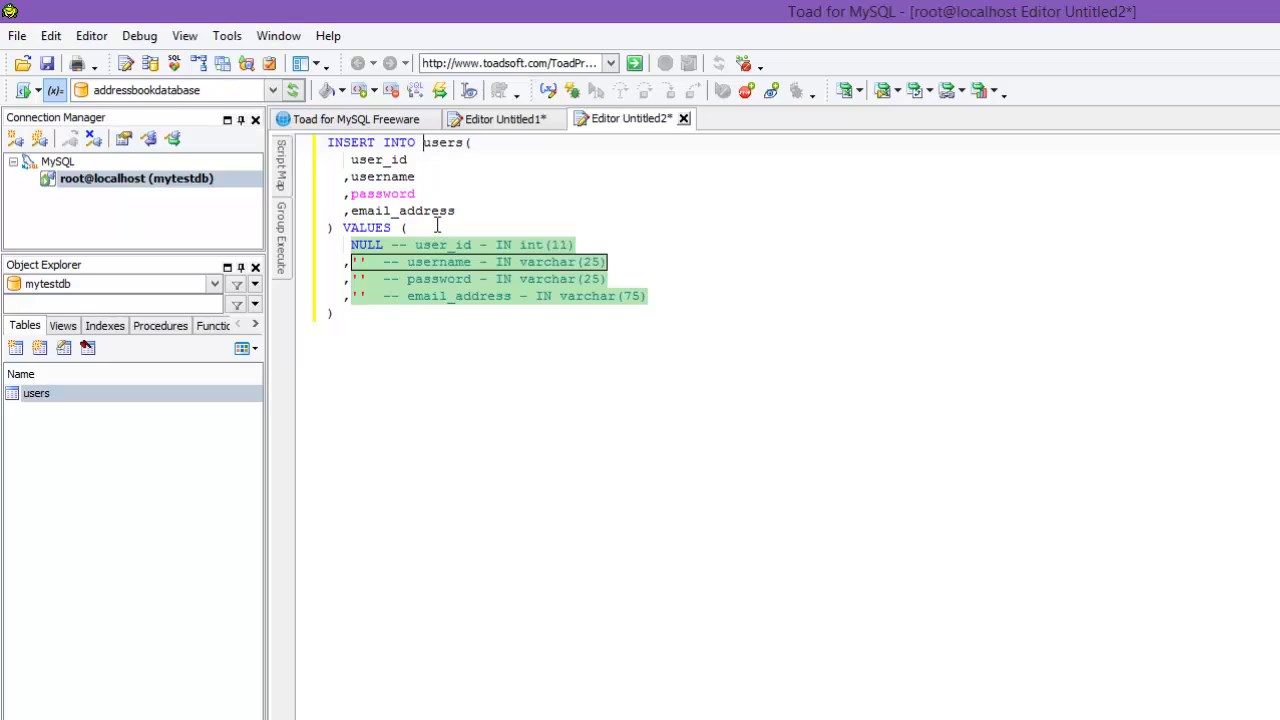
Step: Switch the active database back to mytestdb
click(248, 97)
click(140, 220)
click(419, 163)
drag(343, 152, 450, 262)
click(445, 194)
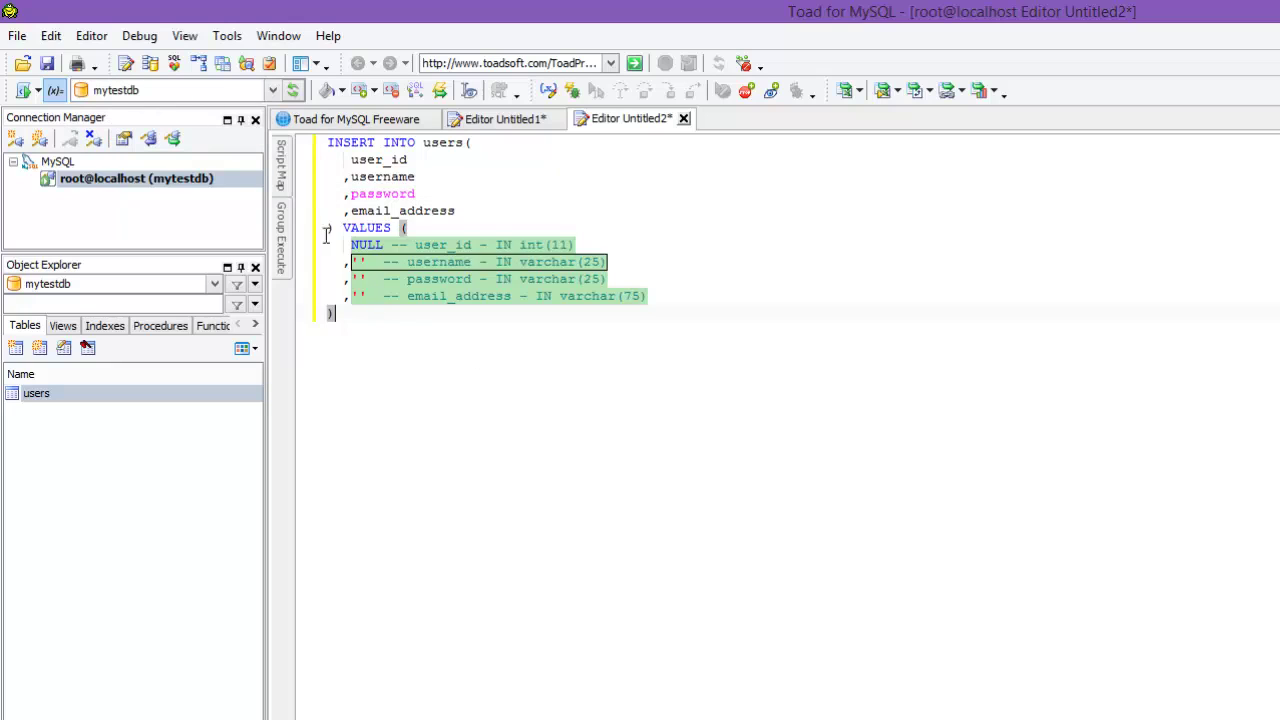
Step: Replace NULL with user_id 1 and fill in the first user's username, password and e-mail values
key(ctrl+a)
click(443, 250)
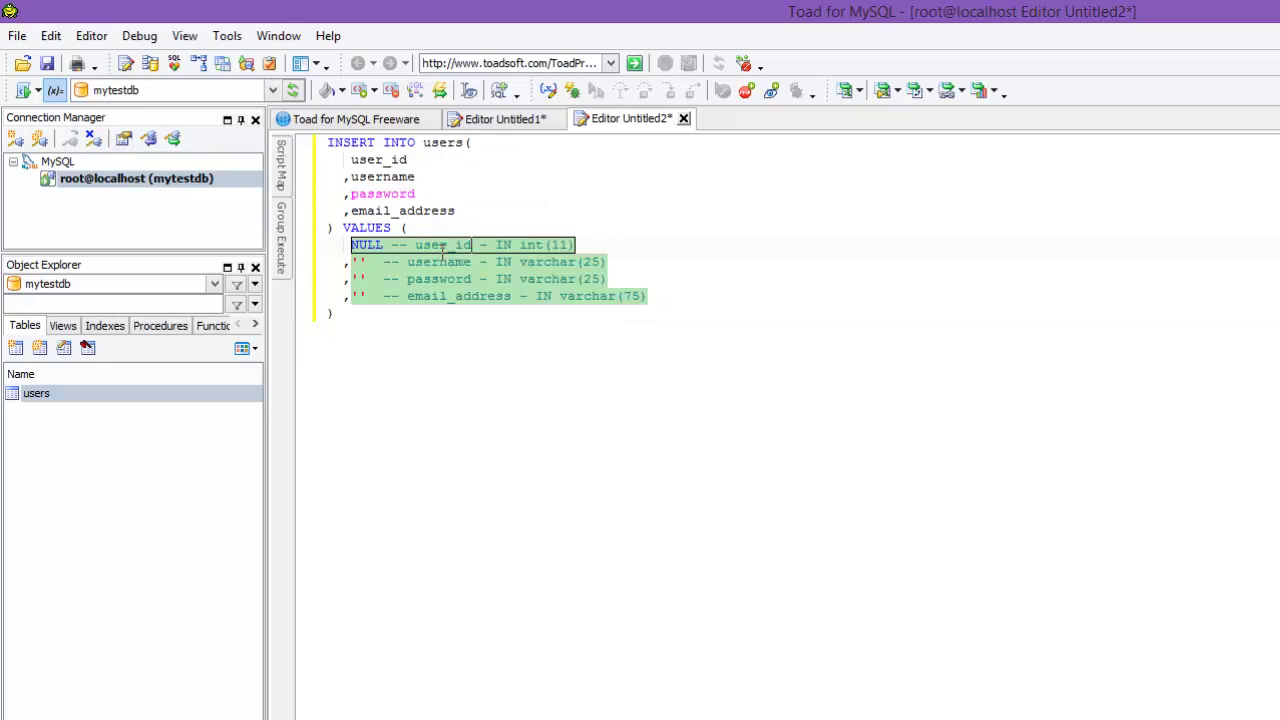
double_click(370, 246)
text(1)
key(Tab)
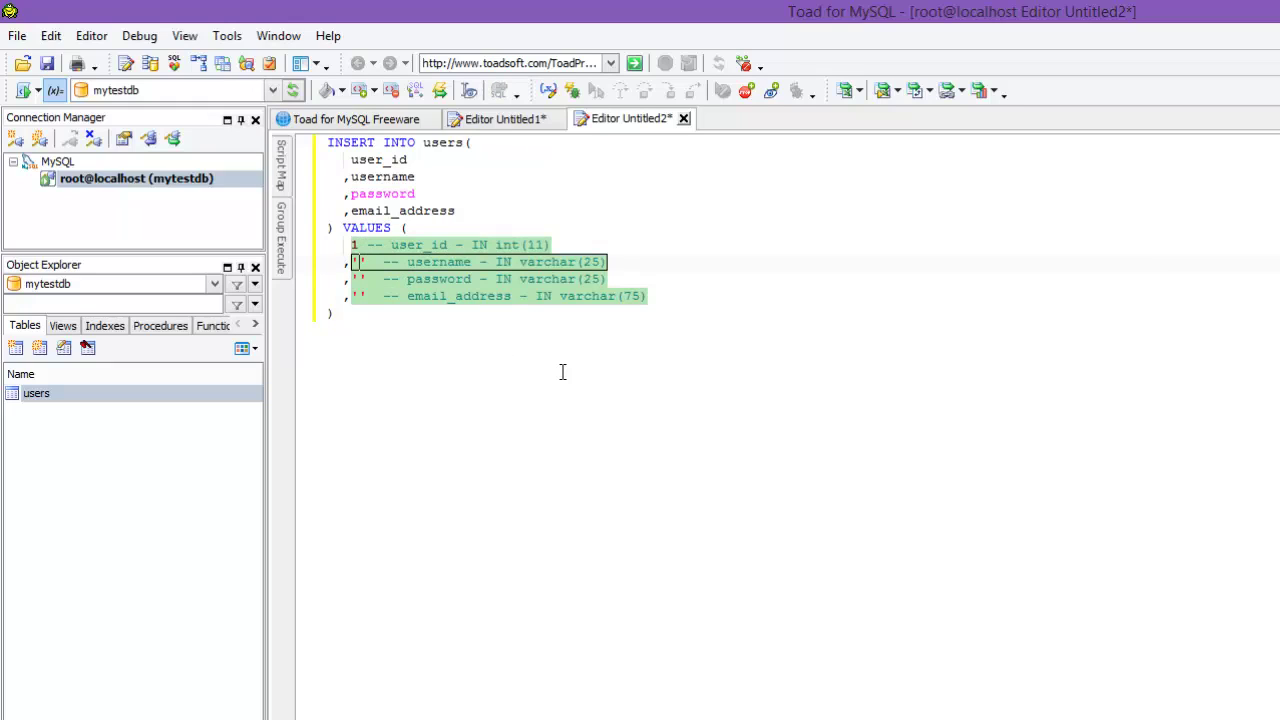
text(tpage)
key(Tab)
text(password123)
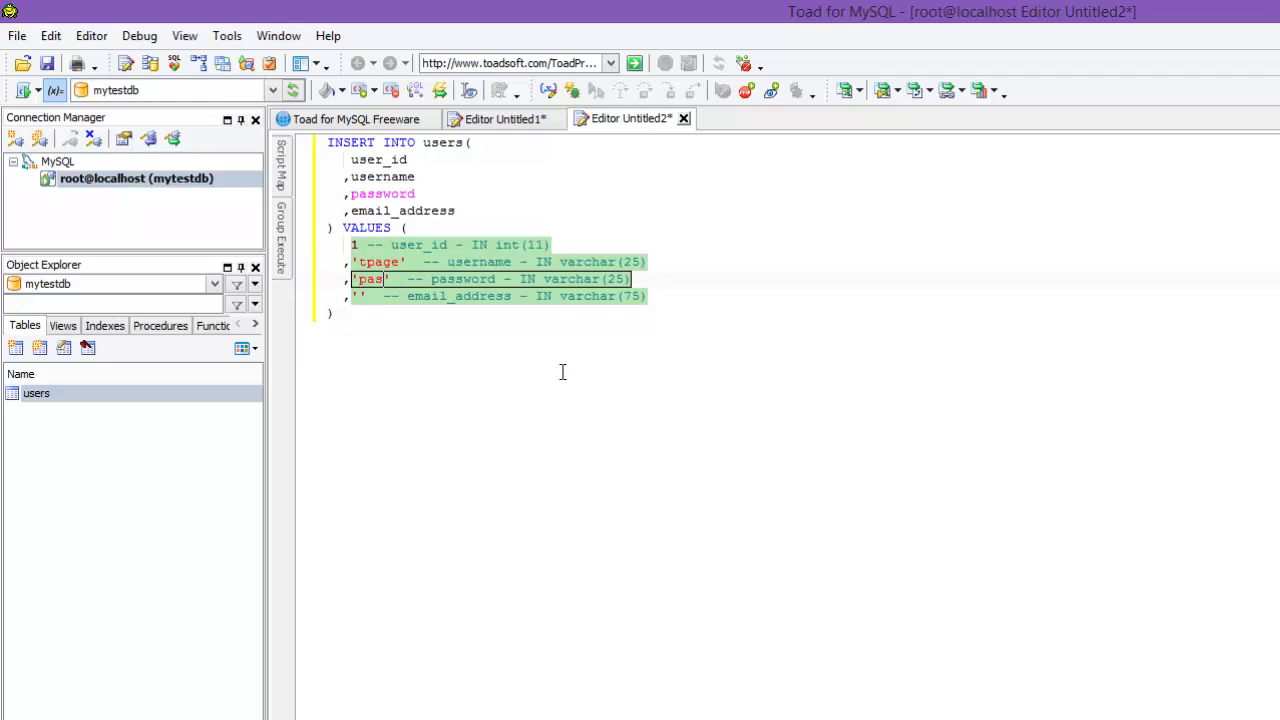
key(Tab)
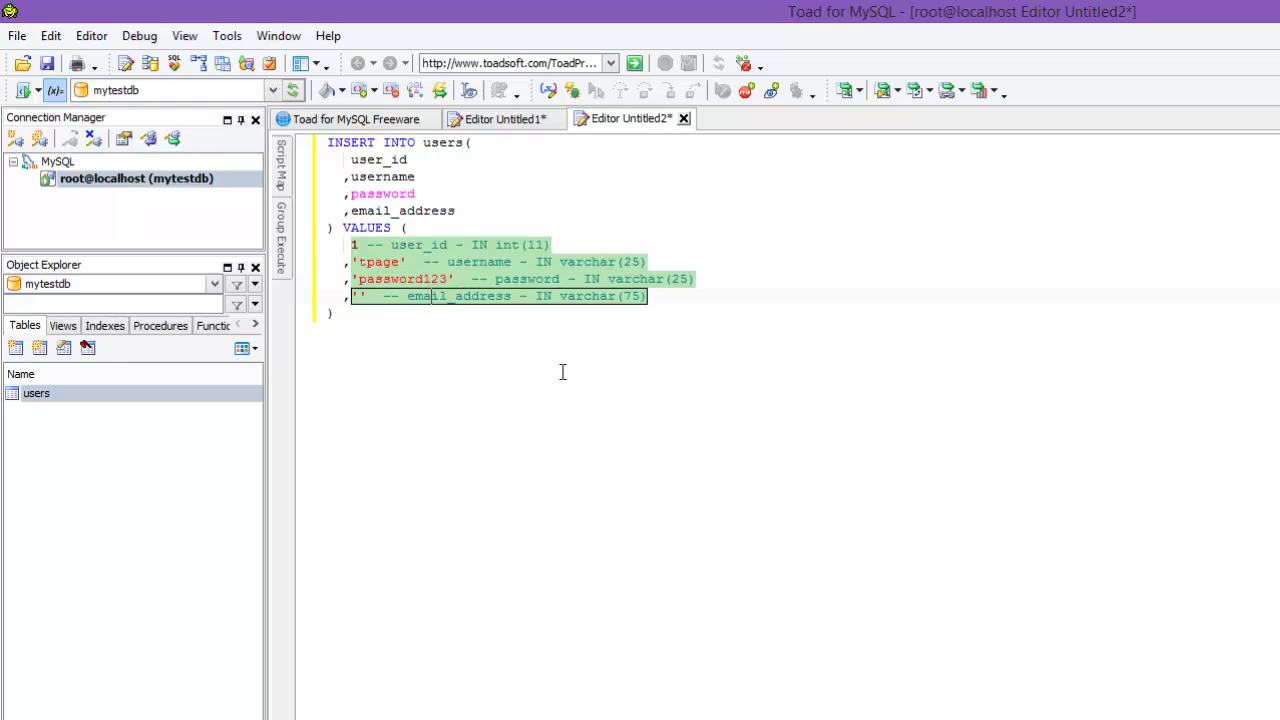
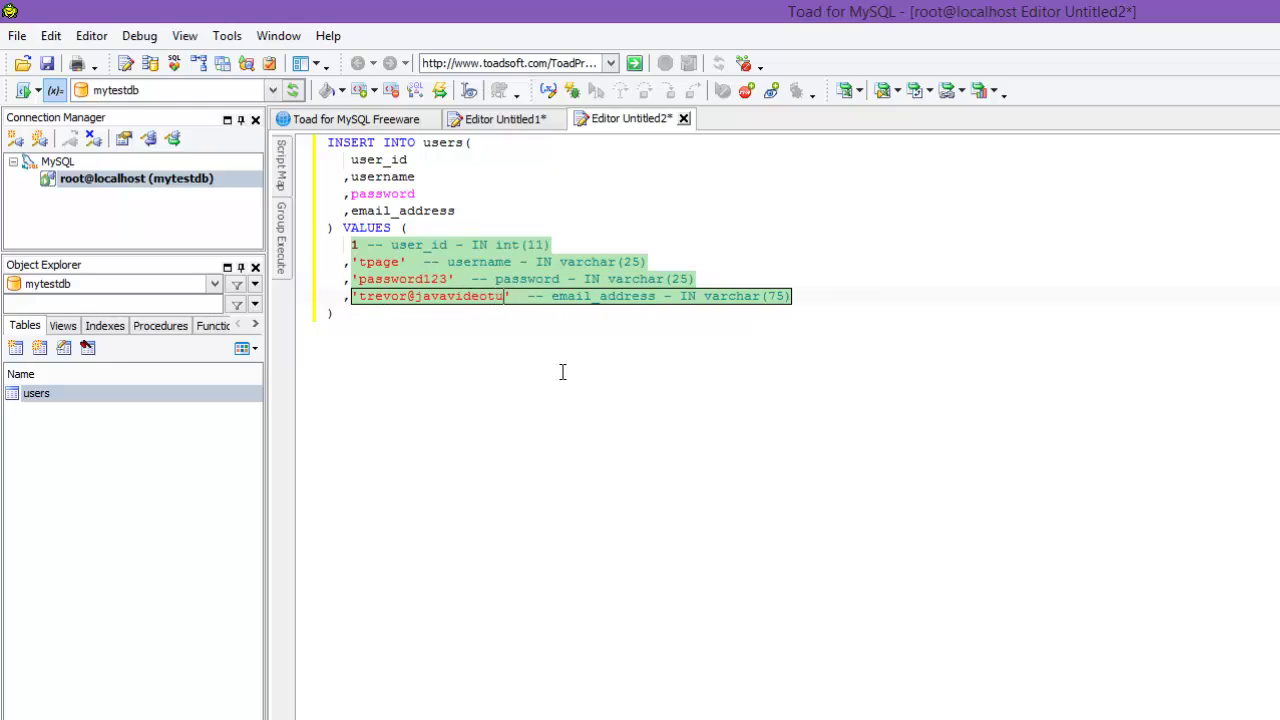
key(Return)
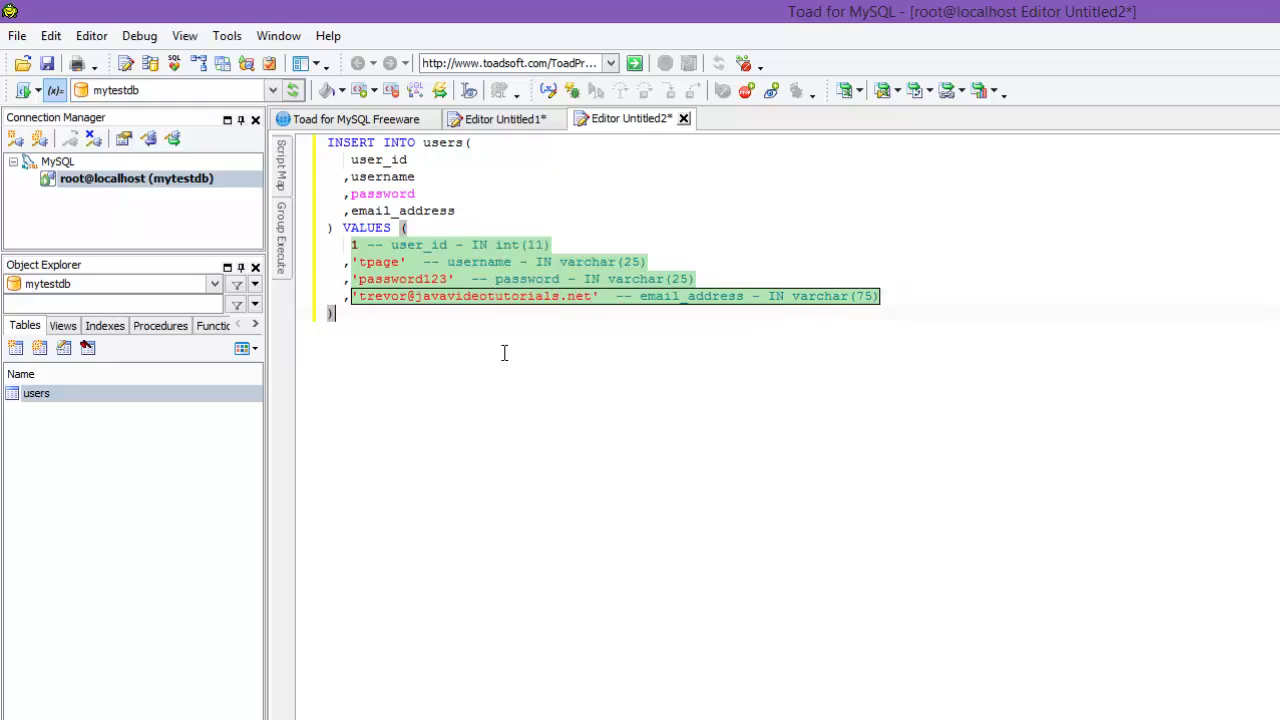
key(ctrl+a)
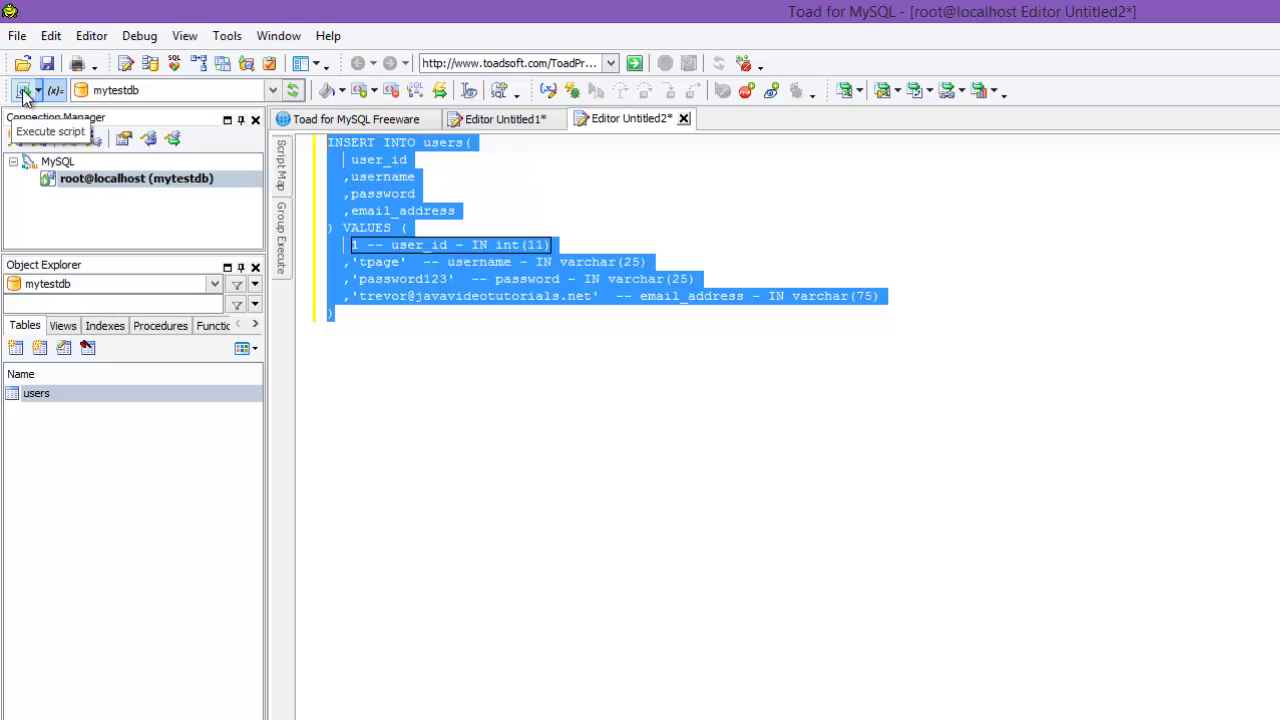
Step: Execute the INSERT so Messages reports 1 rows affected, then return to the script
click(21, 91)
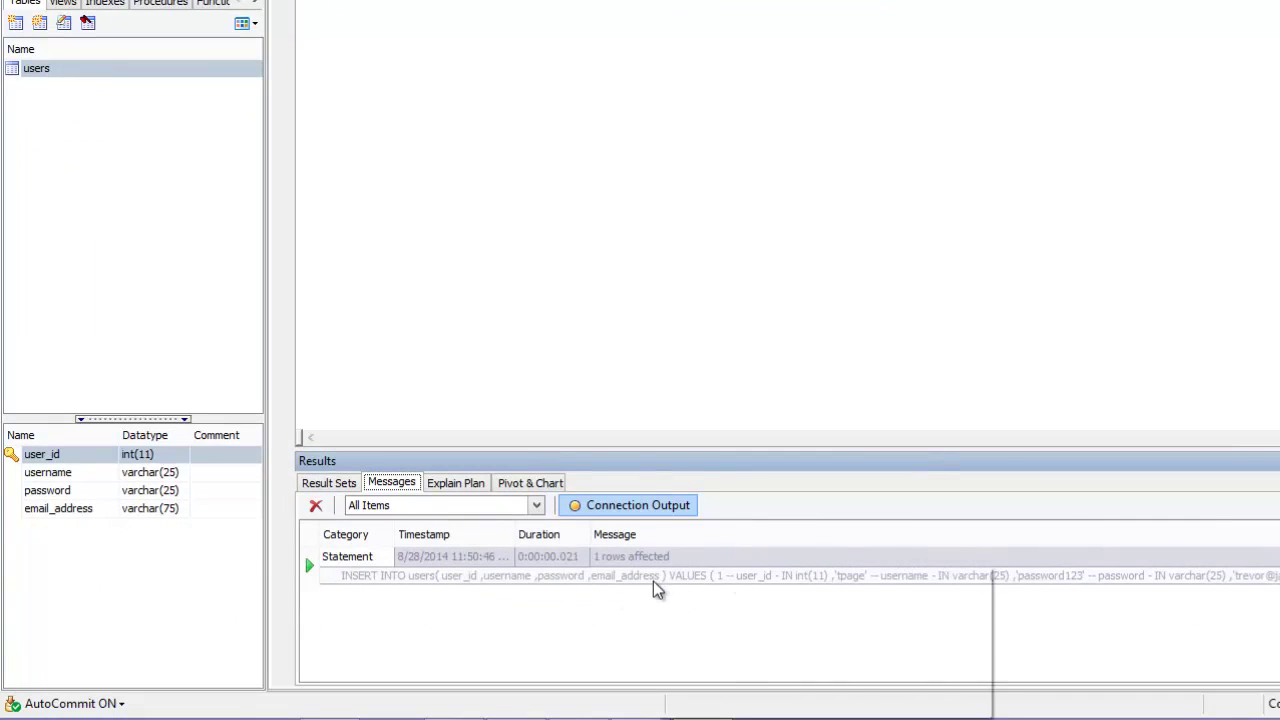
click(496, 70)
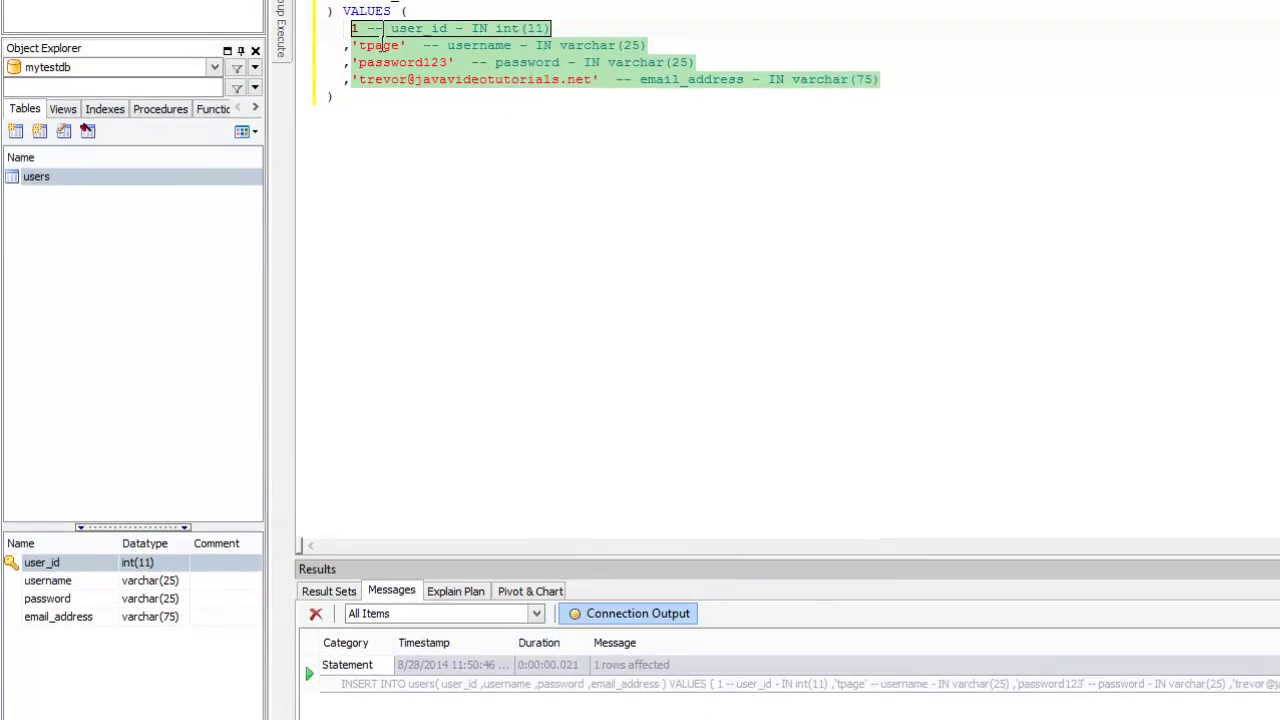
Step: Edit the INSERT values for a second user: new username, password ending in '!', and e-mail
key(Tab)
text(jdoe)
key(Tab)
key(BackSpace)
key(BackSpace)
key(BackSpace)
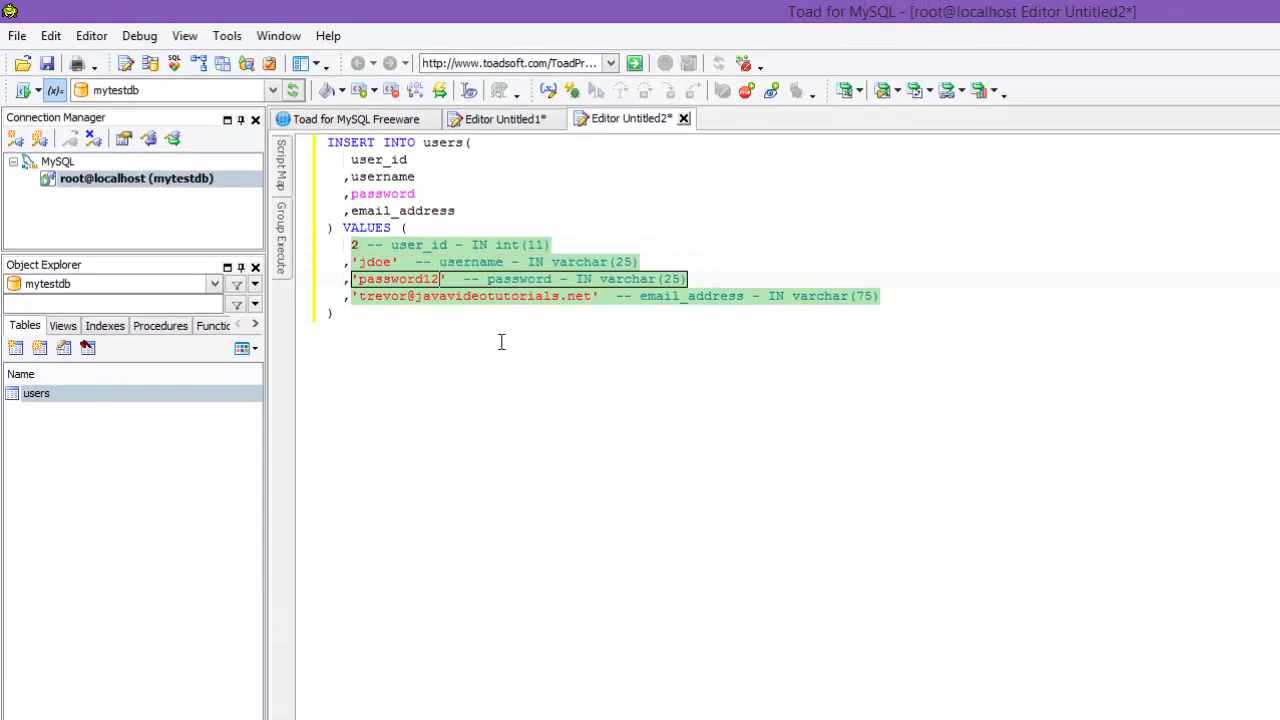
text(!)
double_click(395, 296)
text(jdoe)
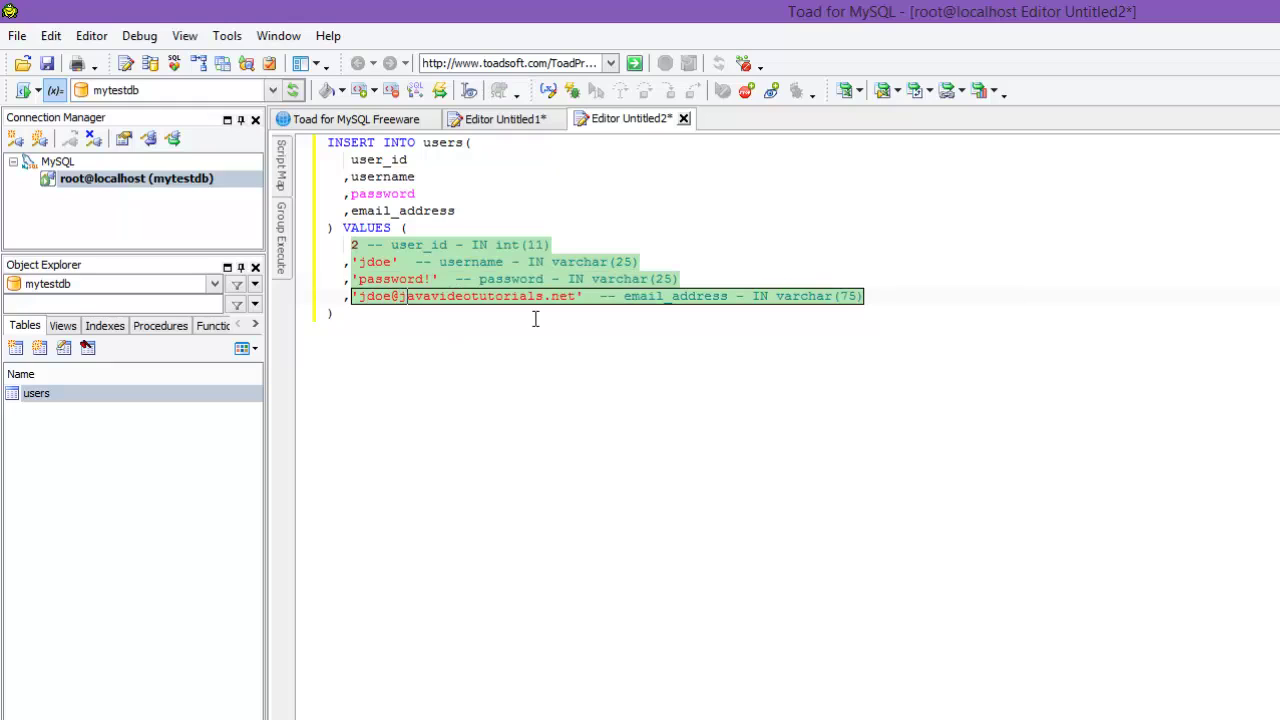
key(ctrl+a)
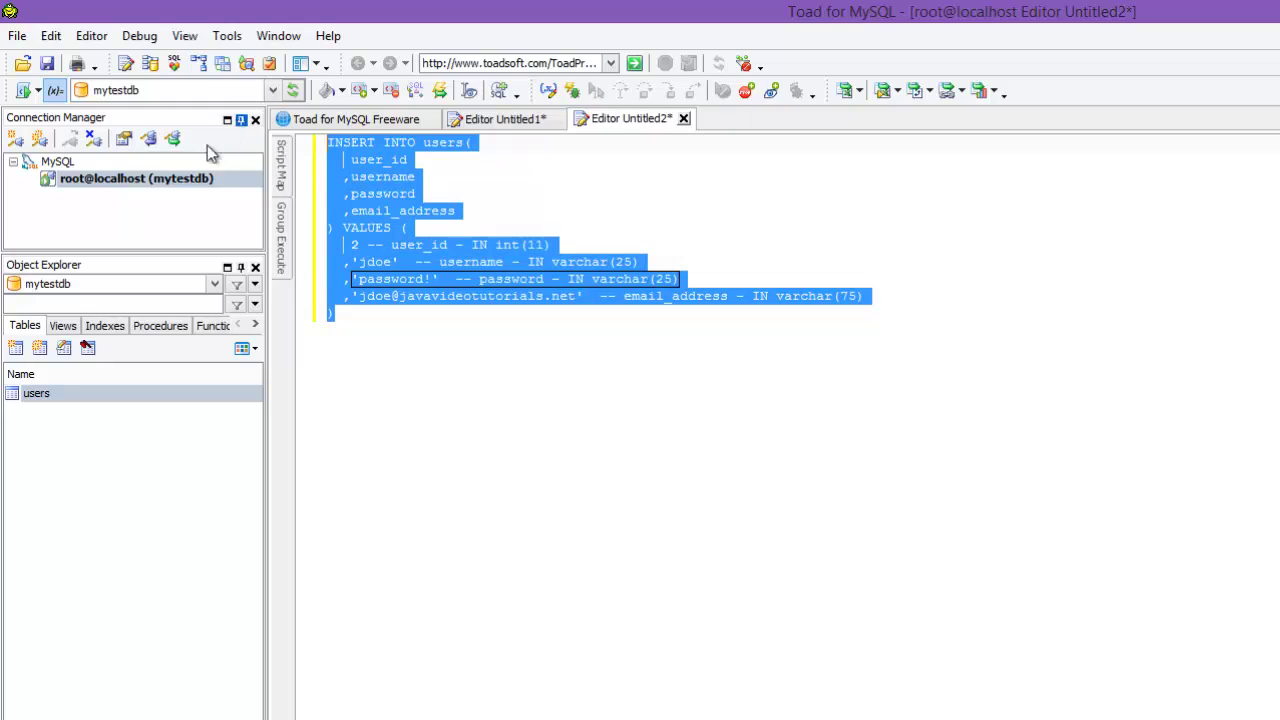
Step: Run the second INSERT, then run 'select * from users;' to list both rows
click(386, 323)
key(ctrl+a)
text(sele)
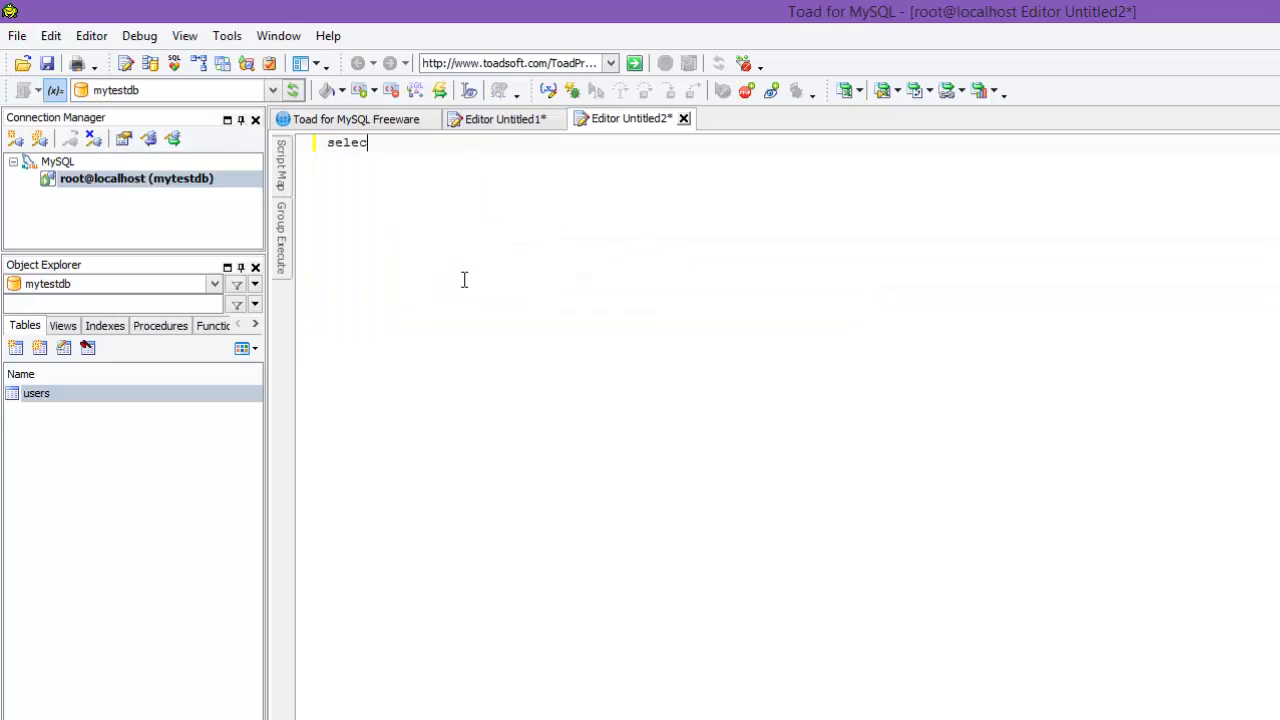
text(ct * from users;)
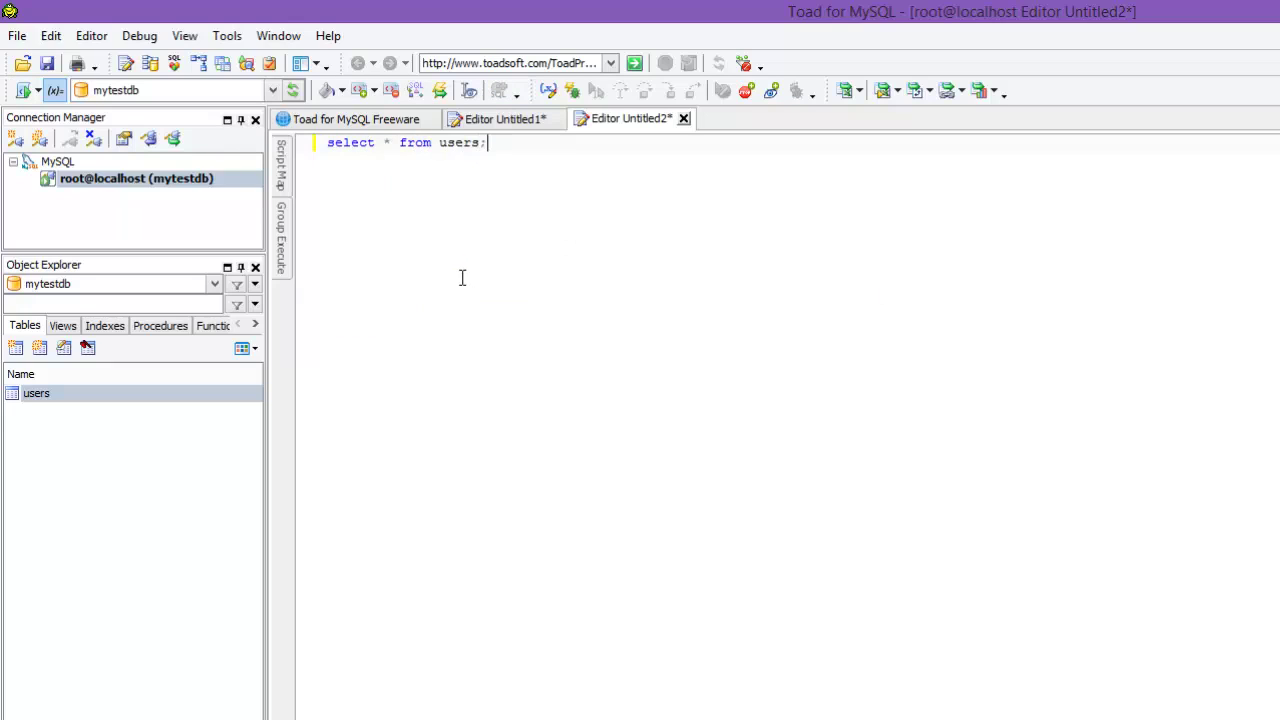
key(F5)
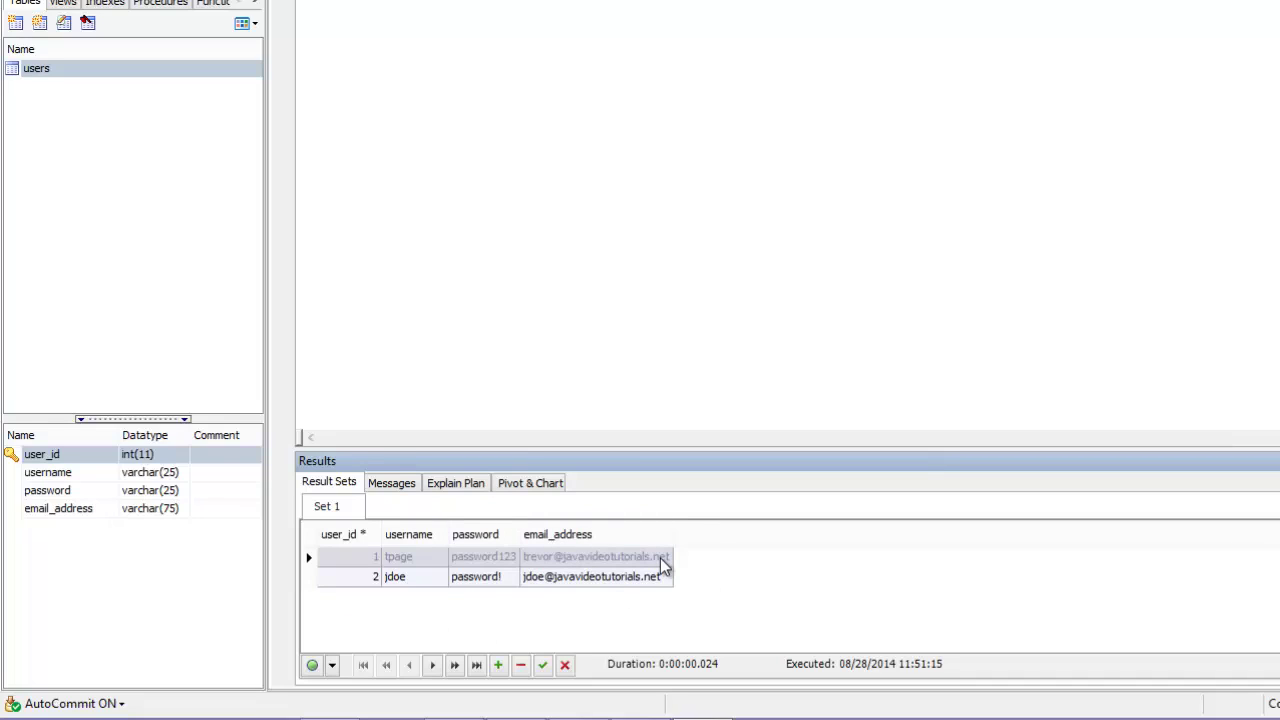
Step: Bring up the users table's context menu and browse its Generate SQL submenus
click(166, 70)
right_click(165, 70)
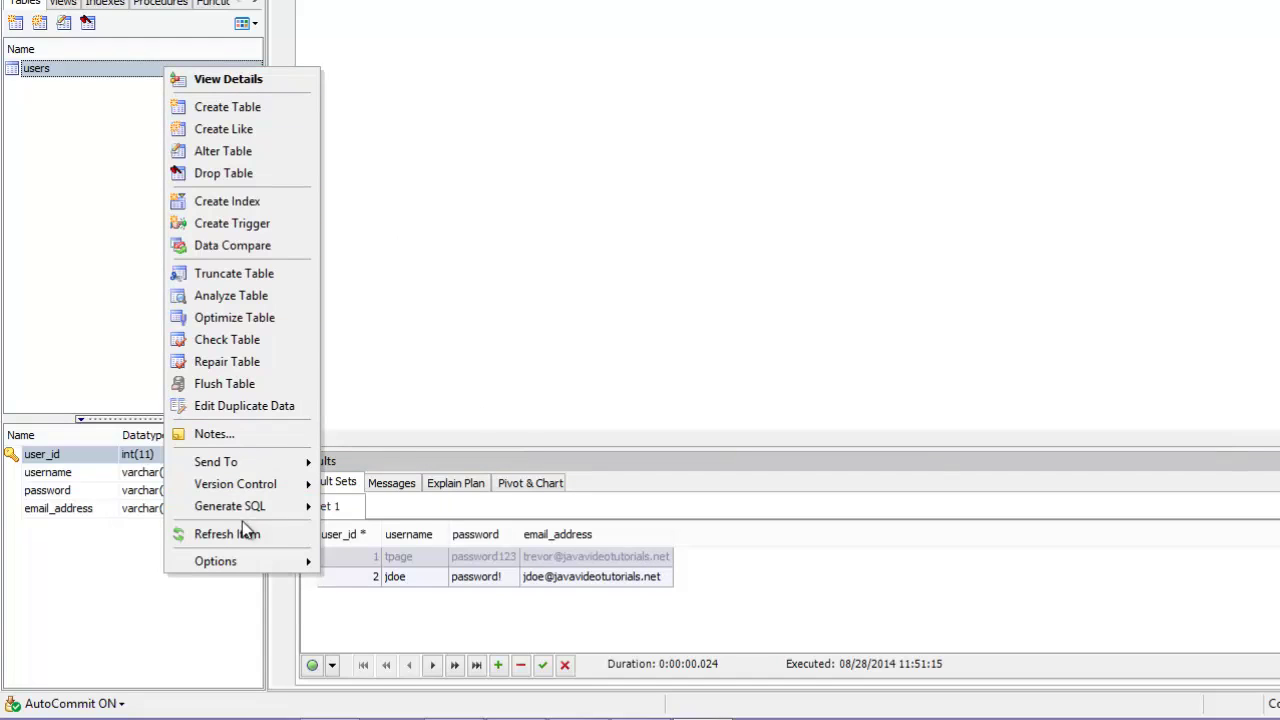
mouse_move(244, 510)
mouse_move(370, 570)
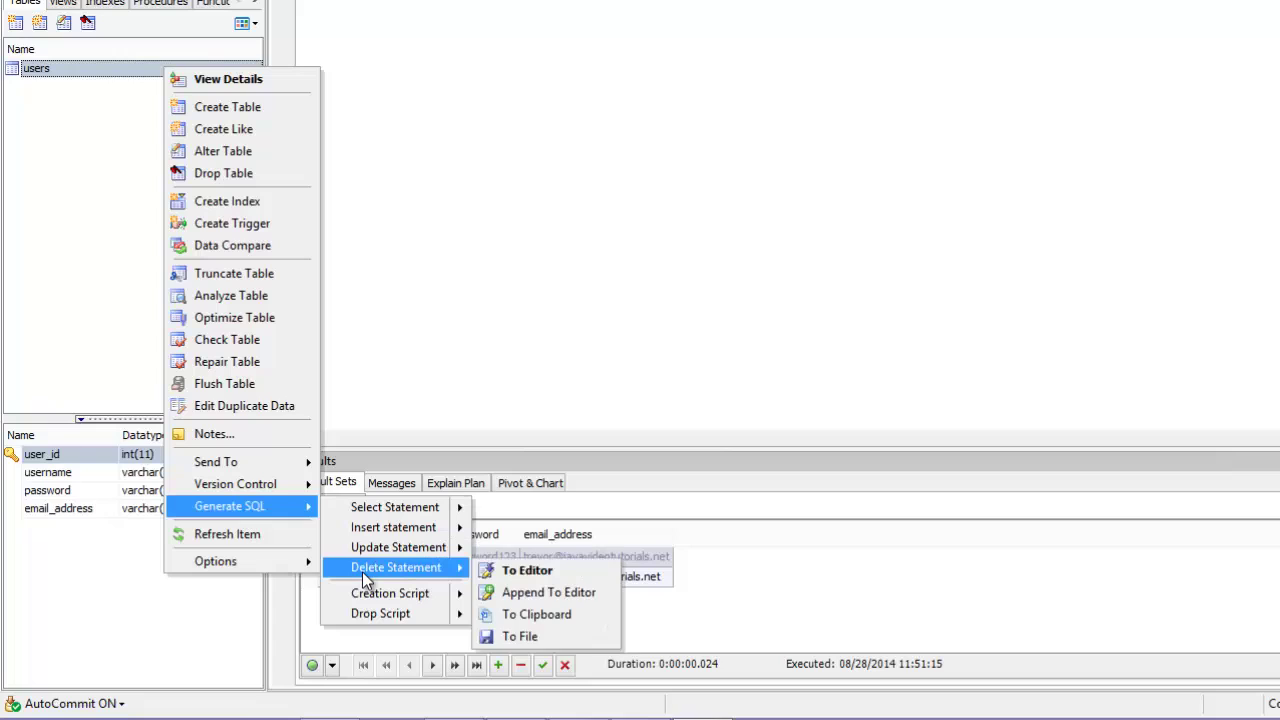
mouse_move(416, 508)
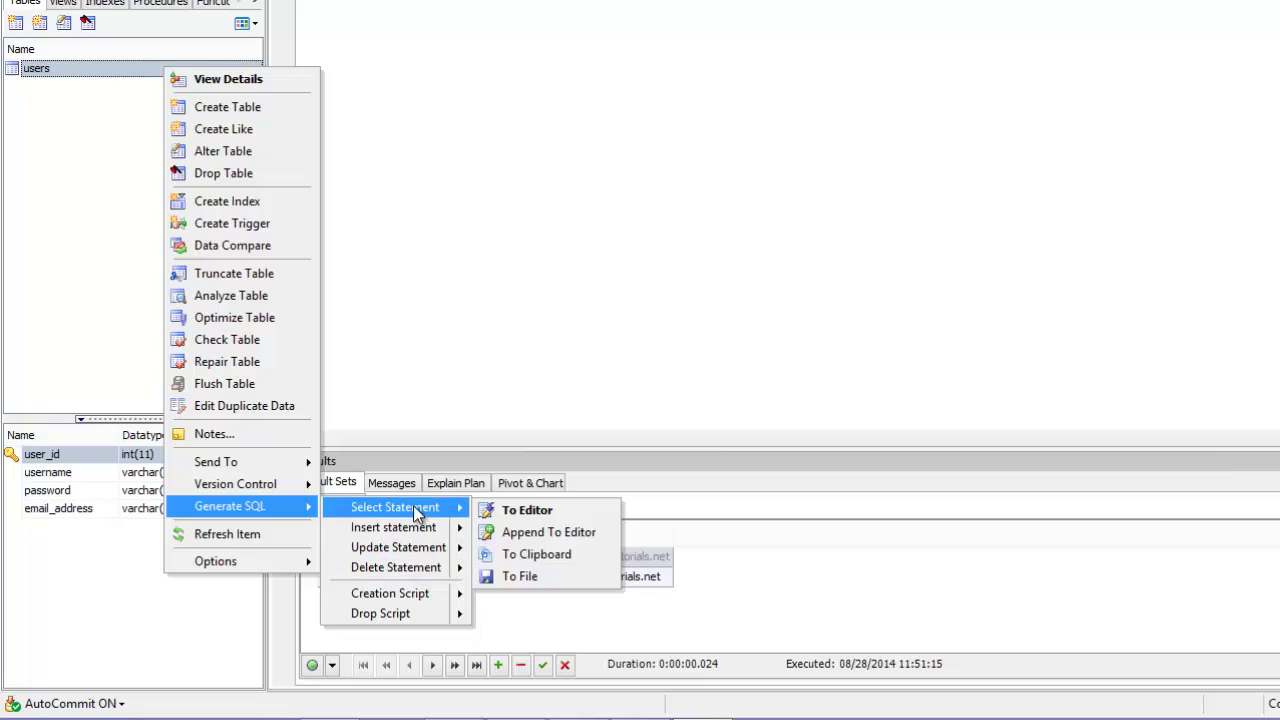
mouse_move(406, 597)
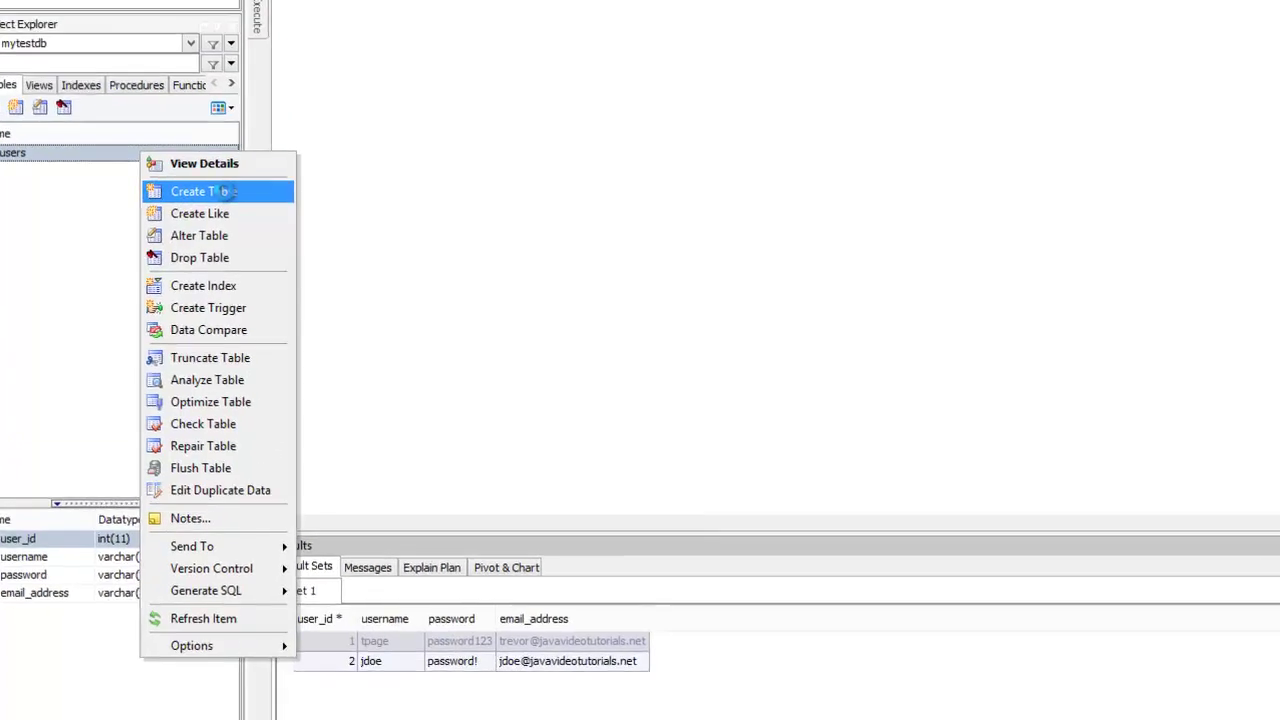
click(247, 107)
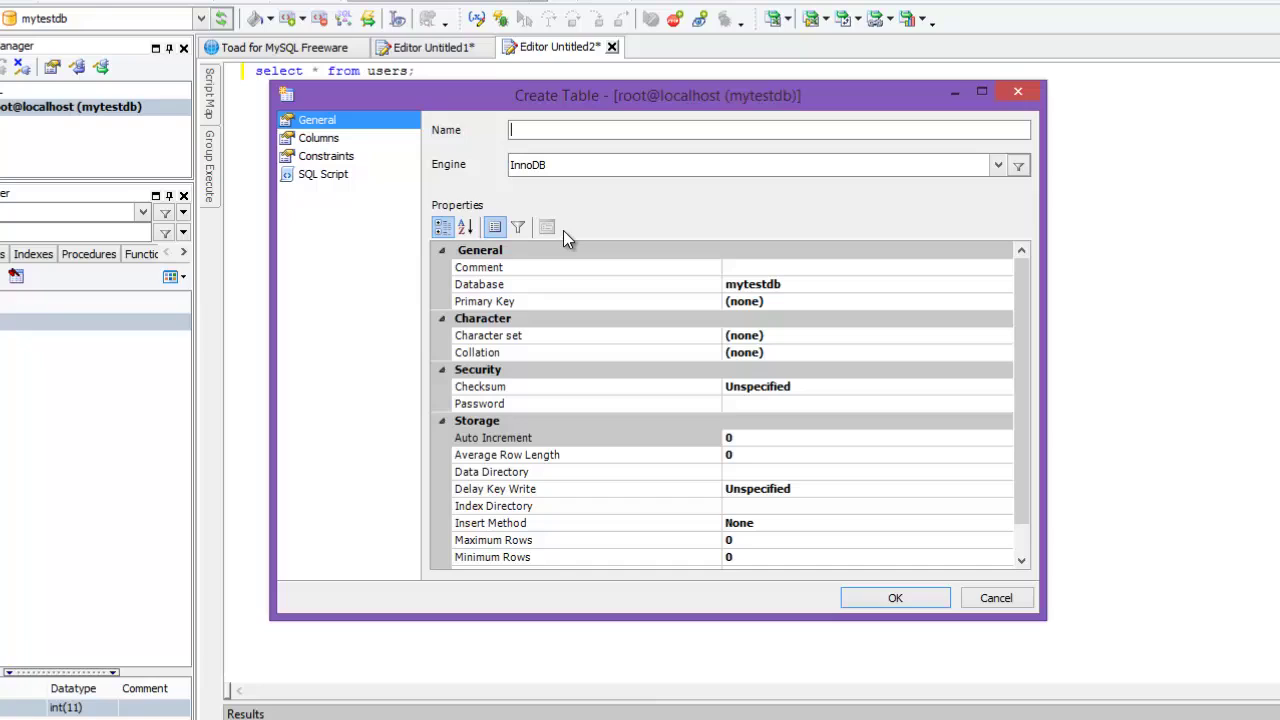
text(address)
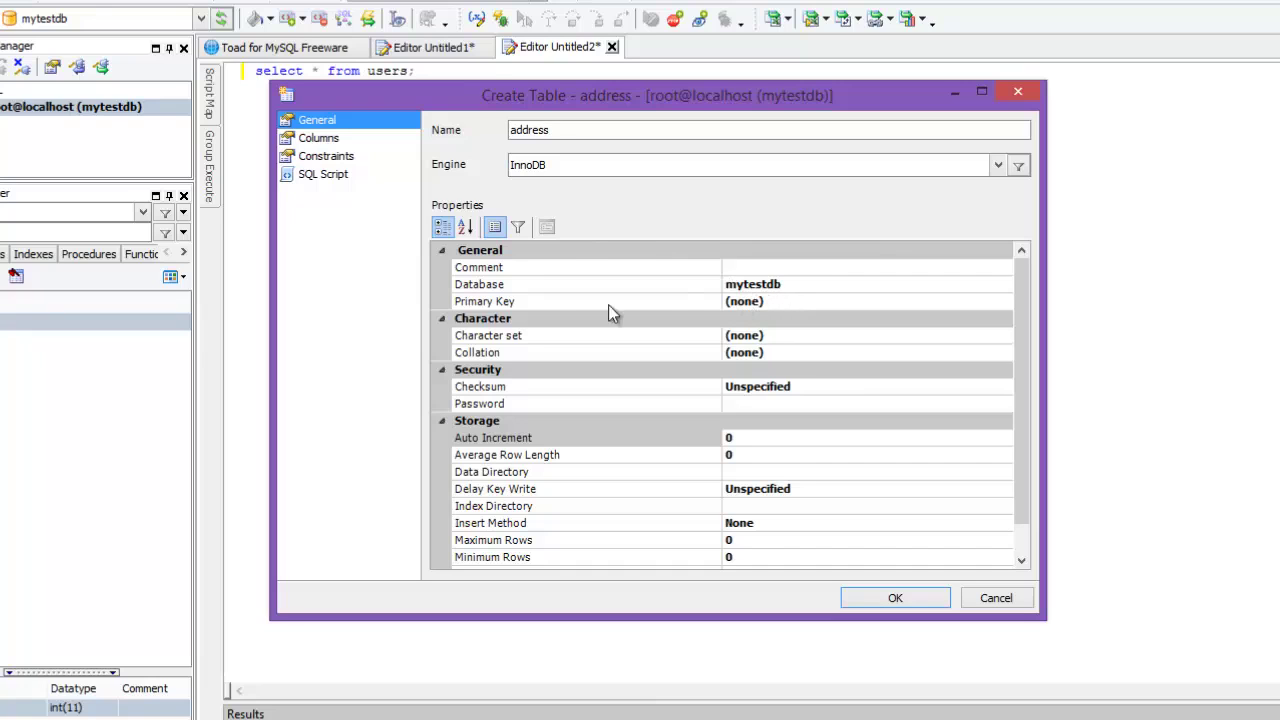
click(783, 305)
click(1002, 306)
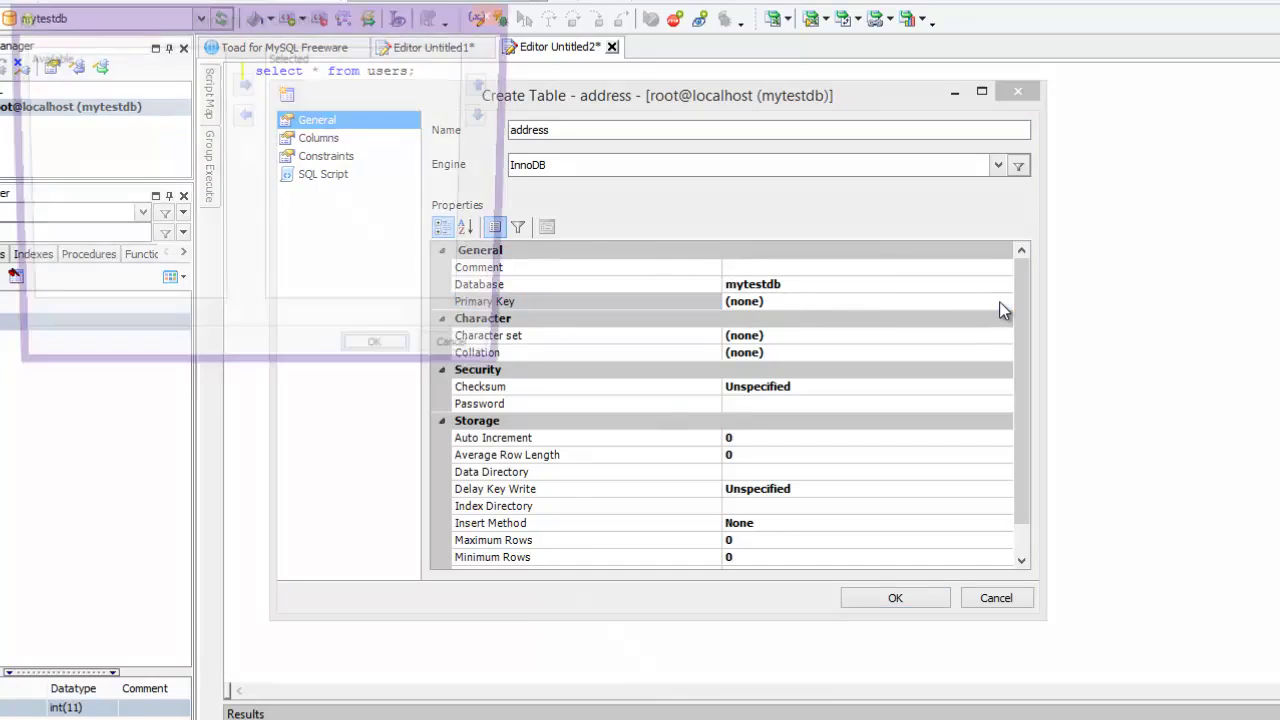
key(Escape)
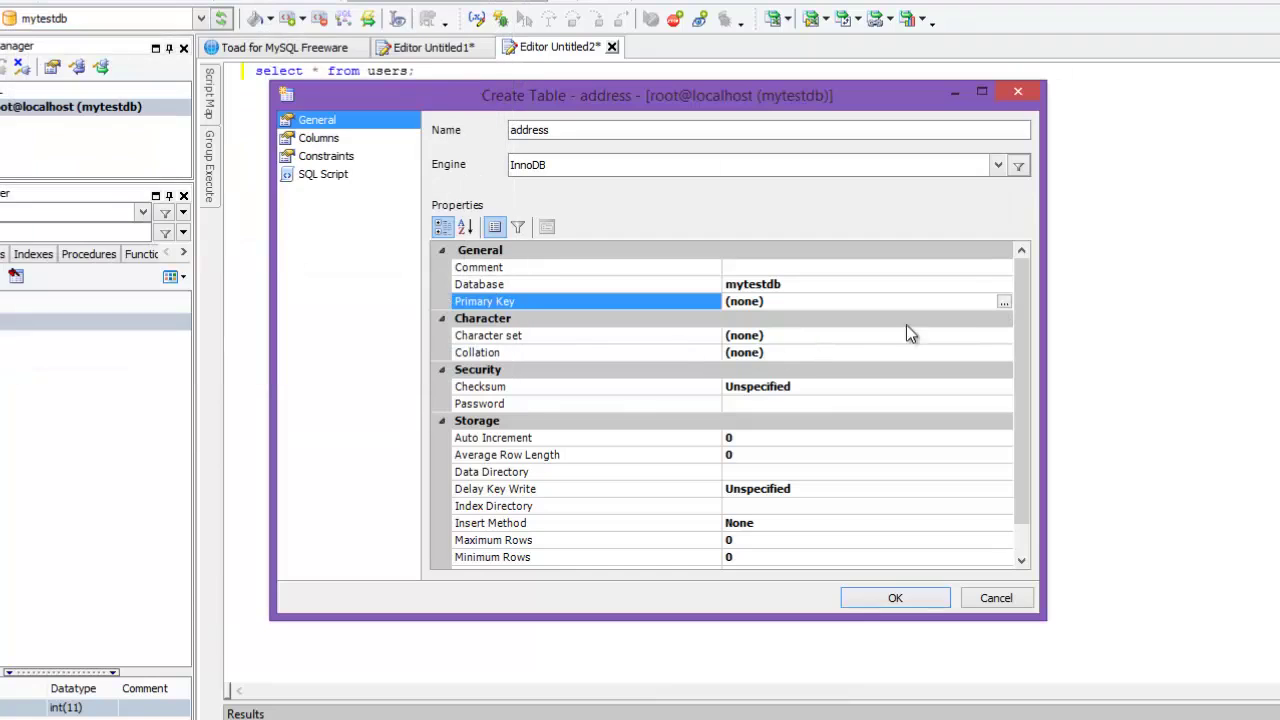
click(1004, 304)
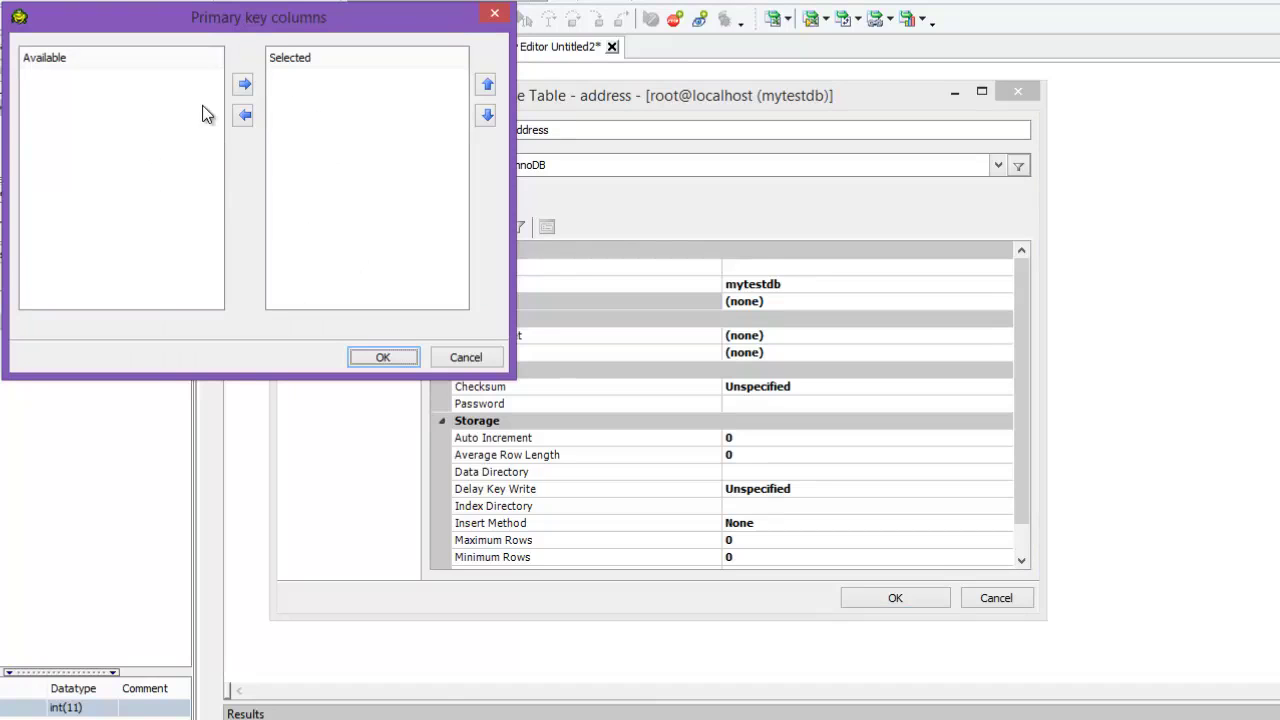
click(478, 356)
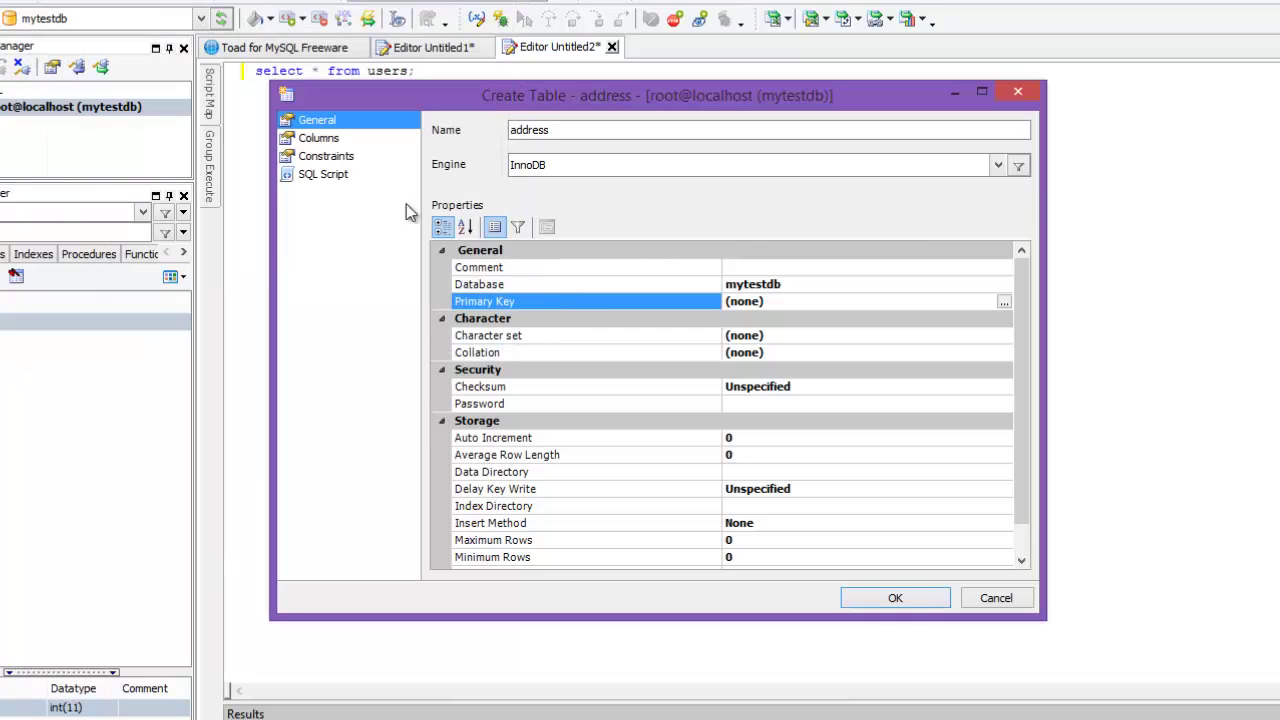
click(322, 127)
Step: Define address_id as a not-null INT column
click(318, 138)
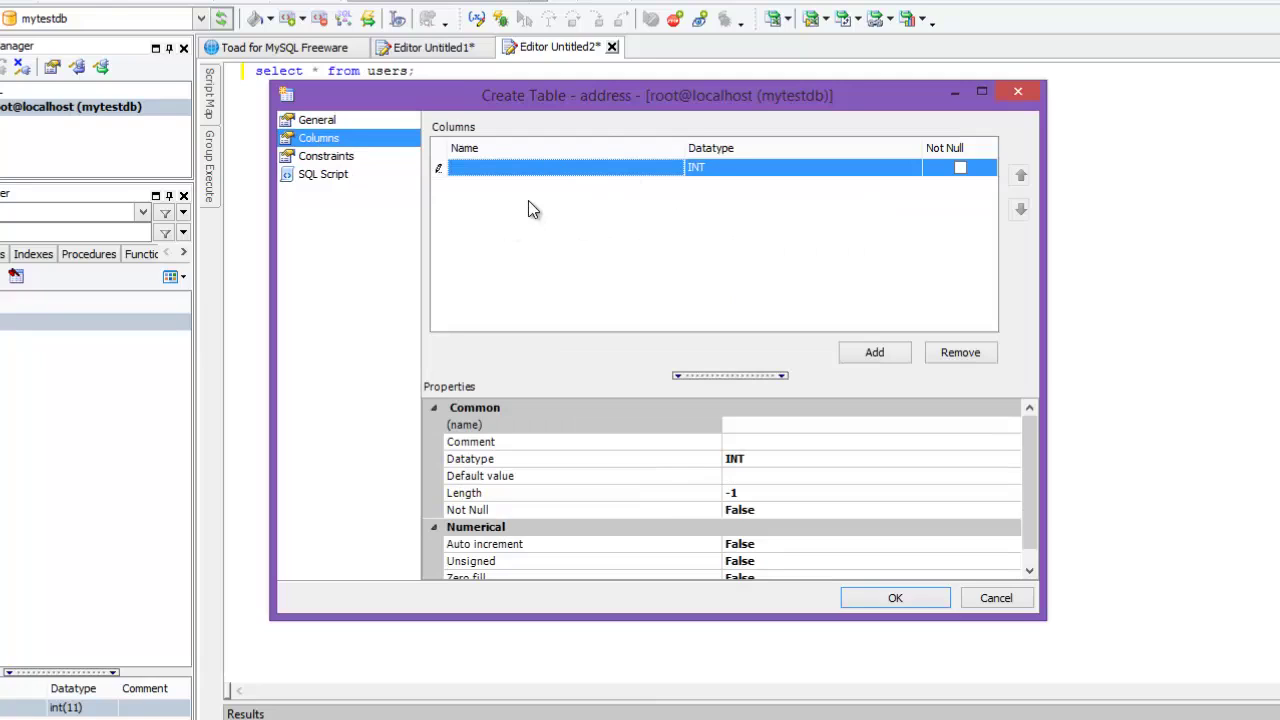
text(address_id)
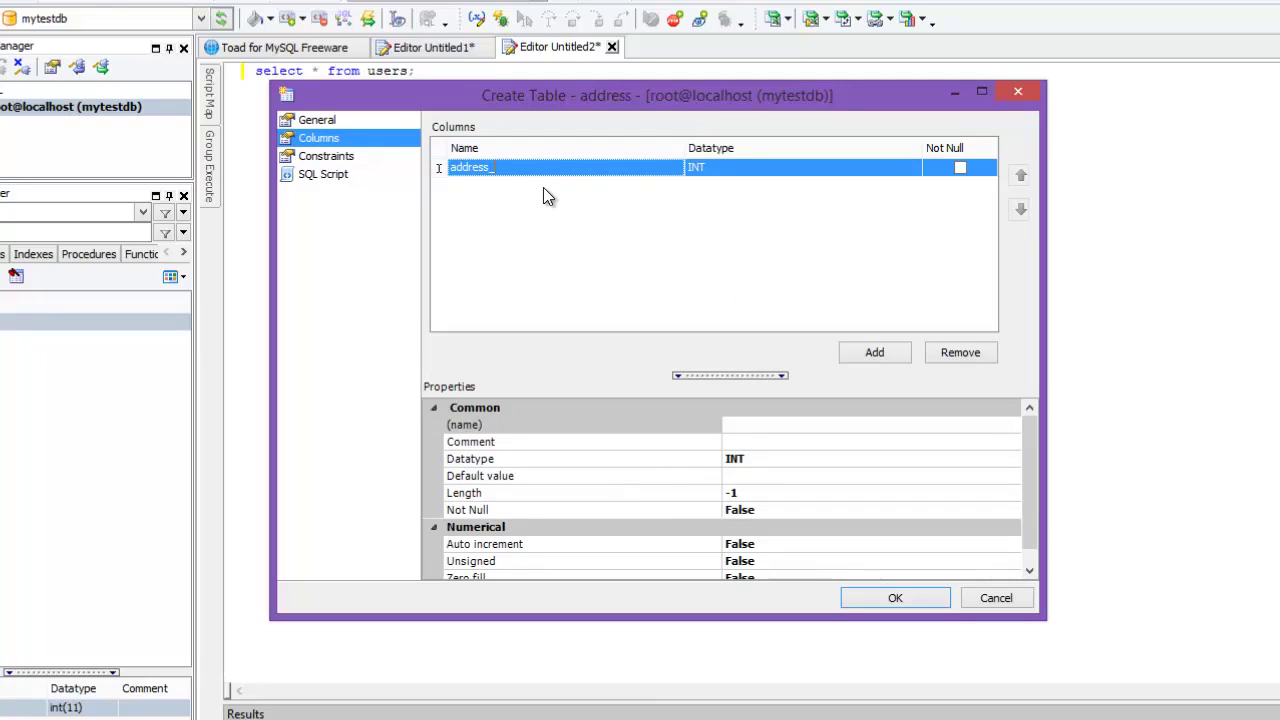
click(730, 176)
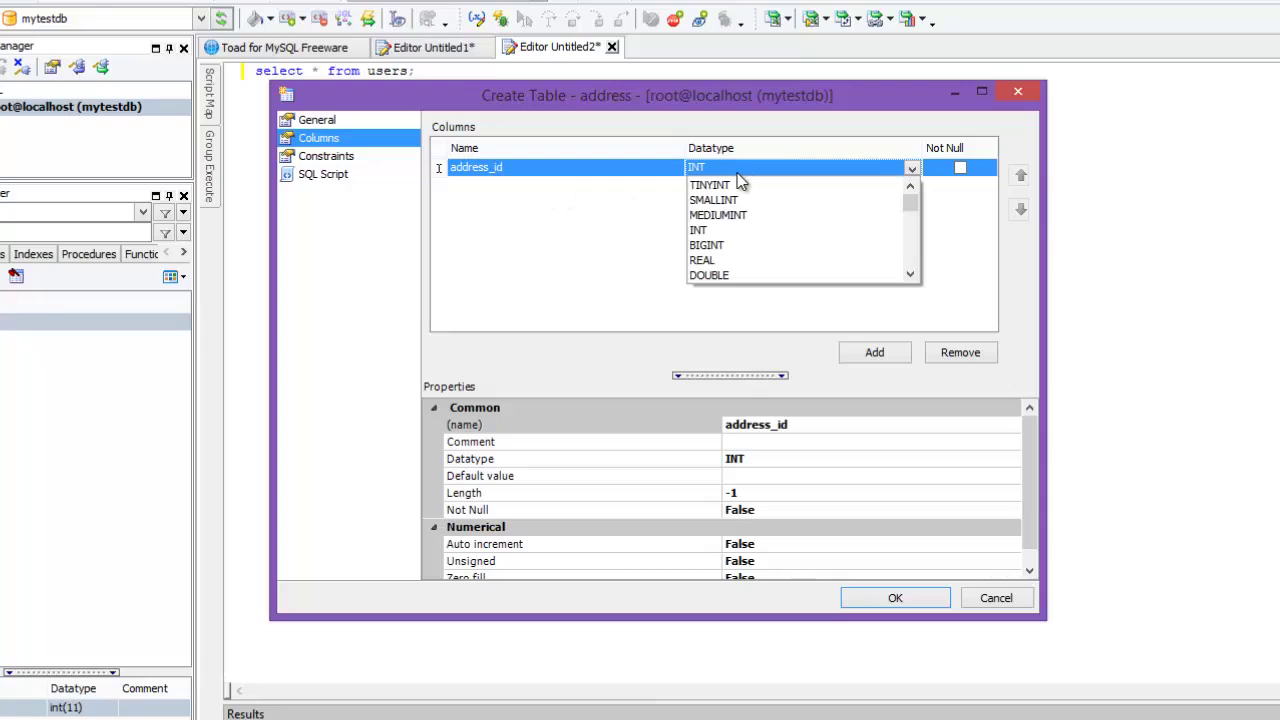
click(960, 167)
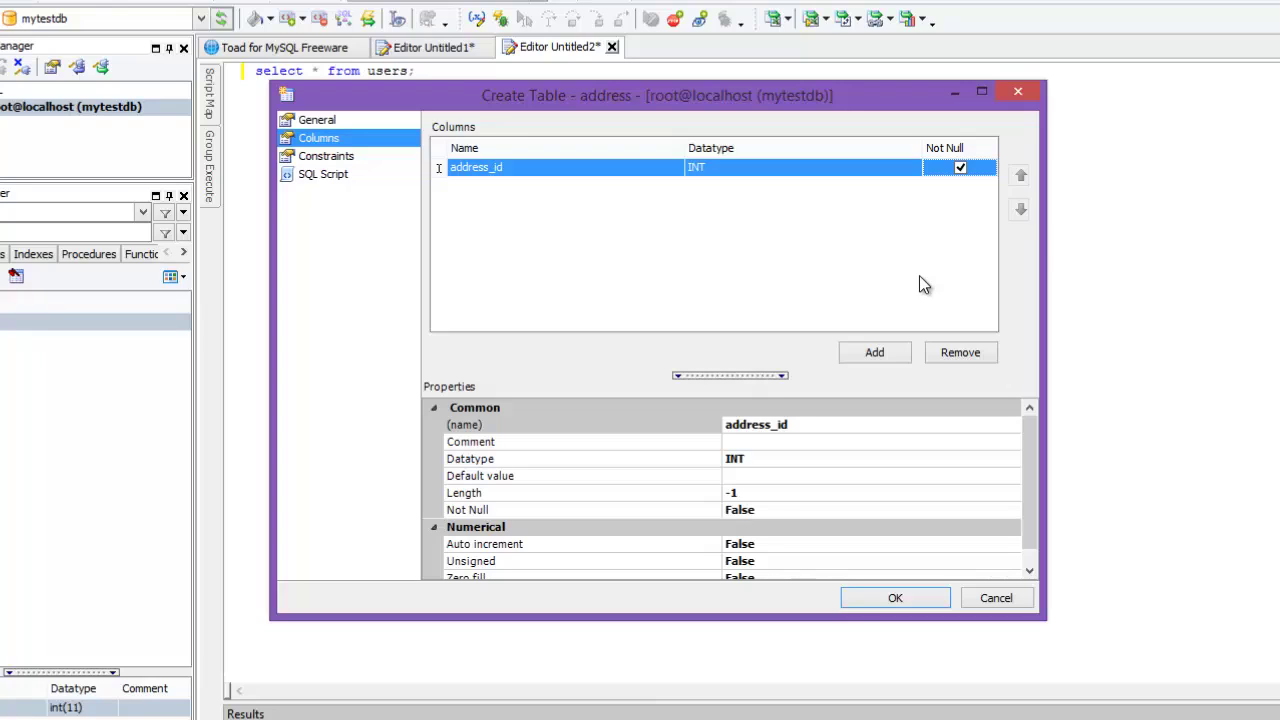
Step: Add a street_address column as VARCHAR with length 80
key(Down)
click(543, 188)
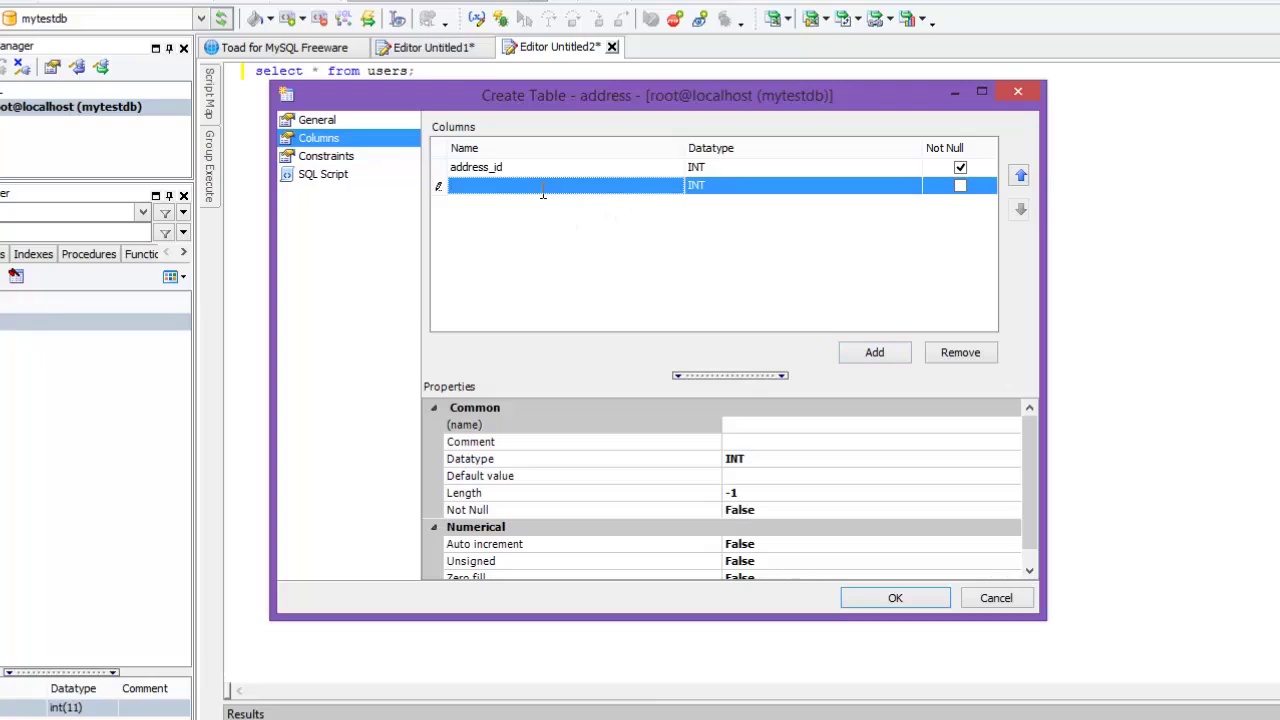
text(street)
key(Left)
key(Left)
key(Left)
key(Left)
text(t)
key(End)
text(_address)
click(737, 190)
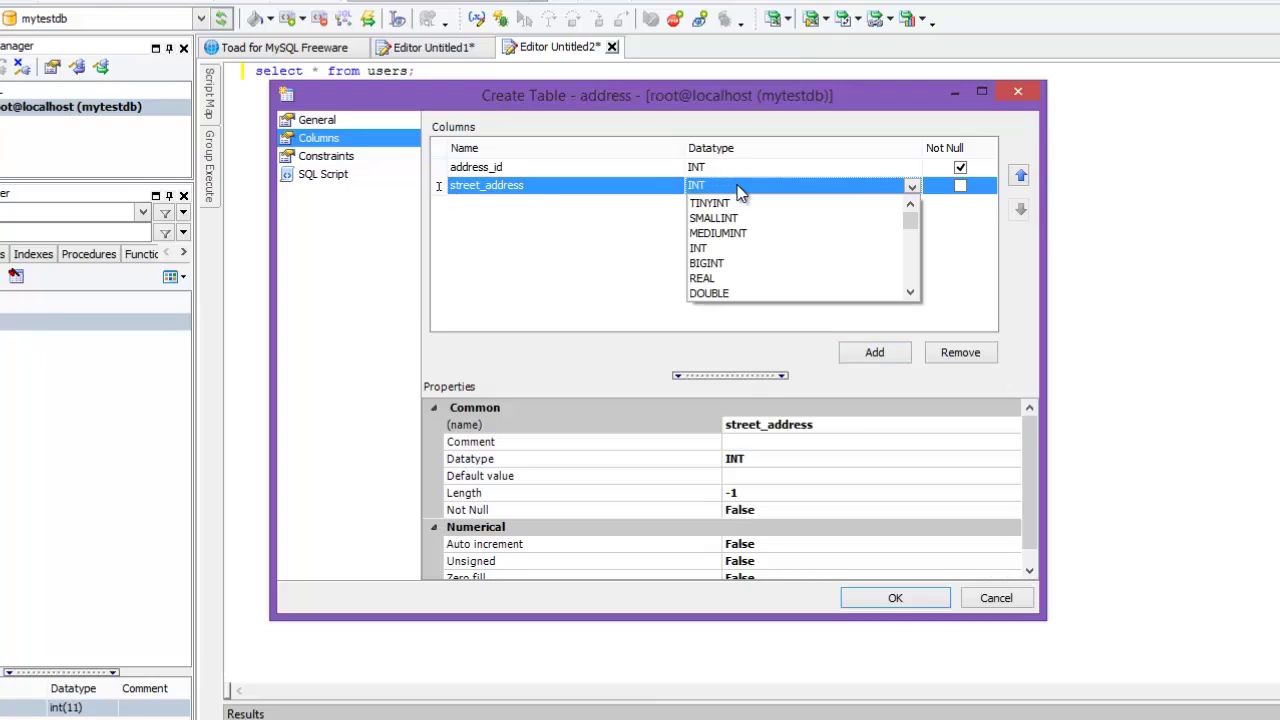
drag(906, 221, 907, 256)
click(785, 216)
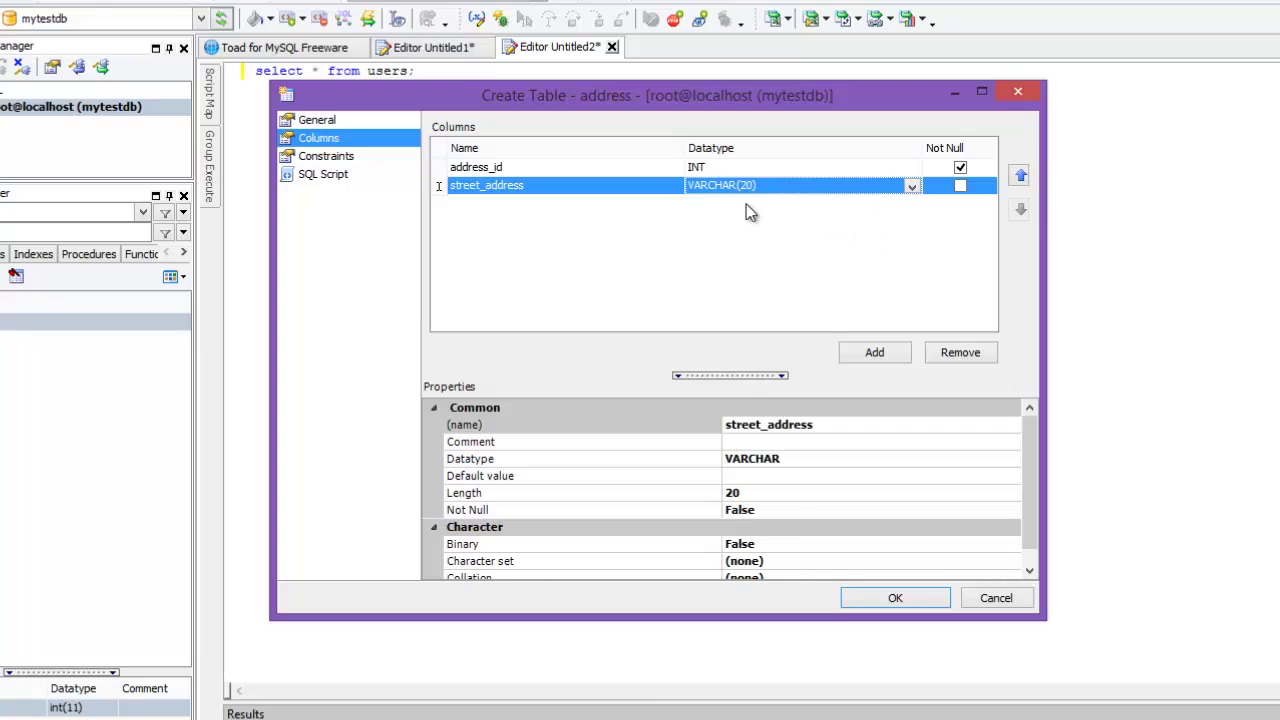
click(745, 498)
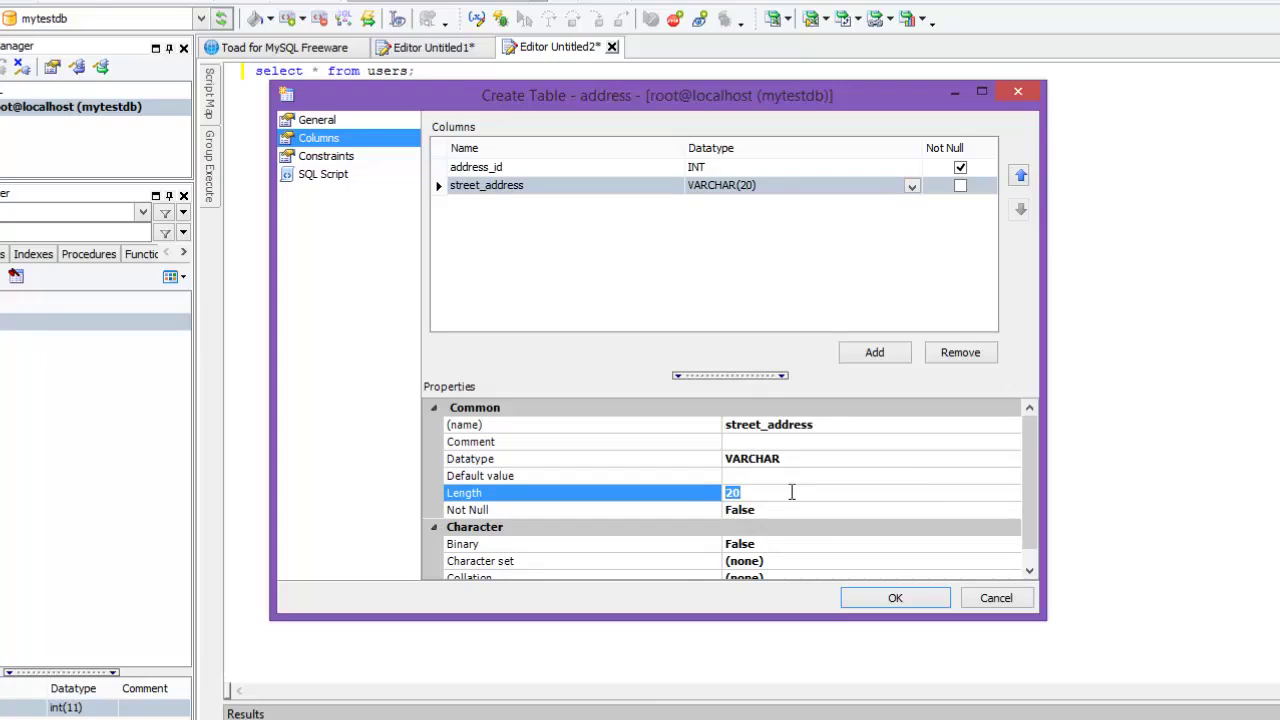
text(80)
click(784, 472)
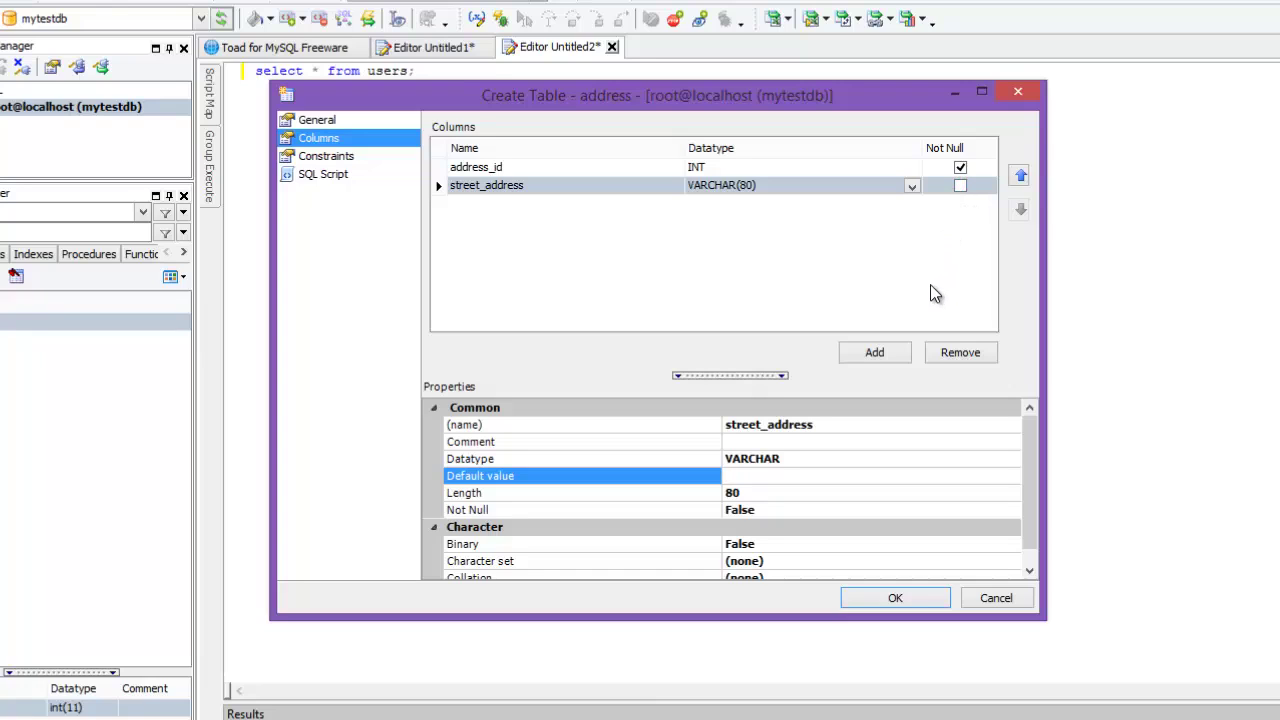
click(880, 352)
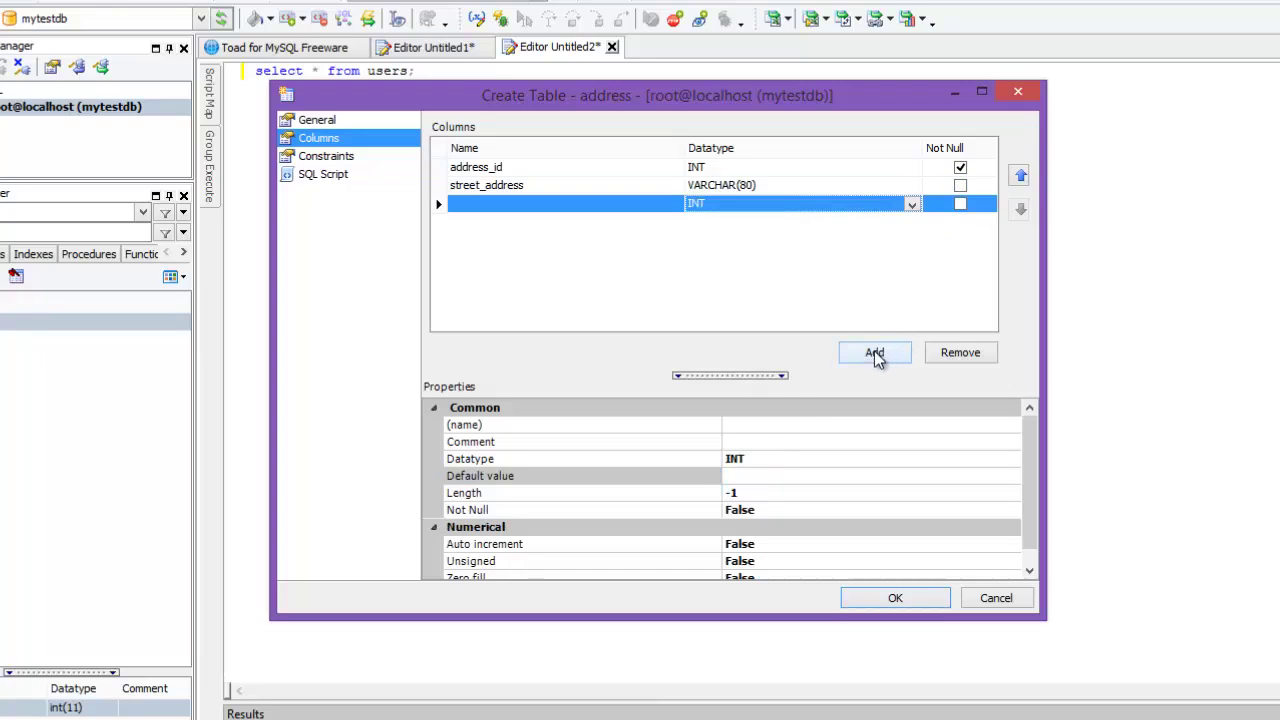
Step: Add city and region columns, both VARCHAR with length 50
click(507, 205)
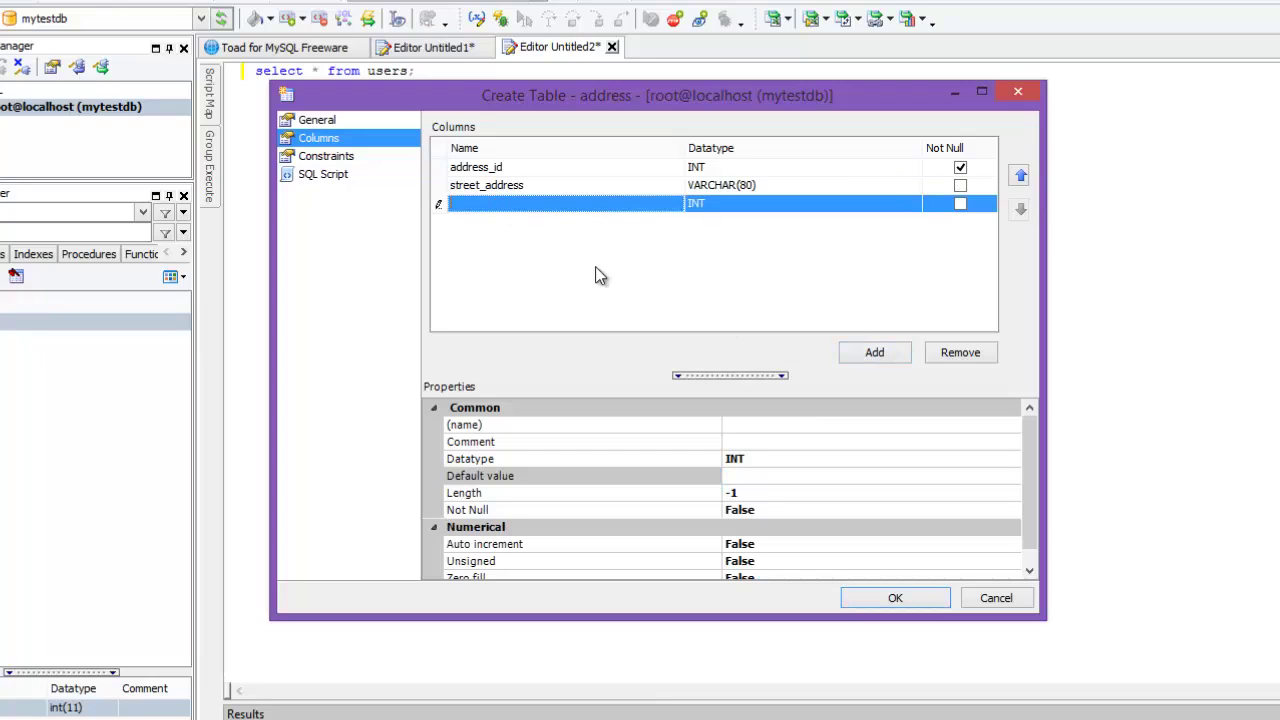
text(city)
click(738, 208)
text(va)
click(760, 492)
text(50)
key(Return)
click(874, 352)
click(527, 224)
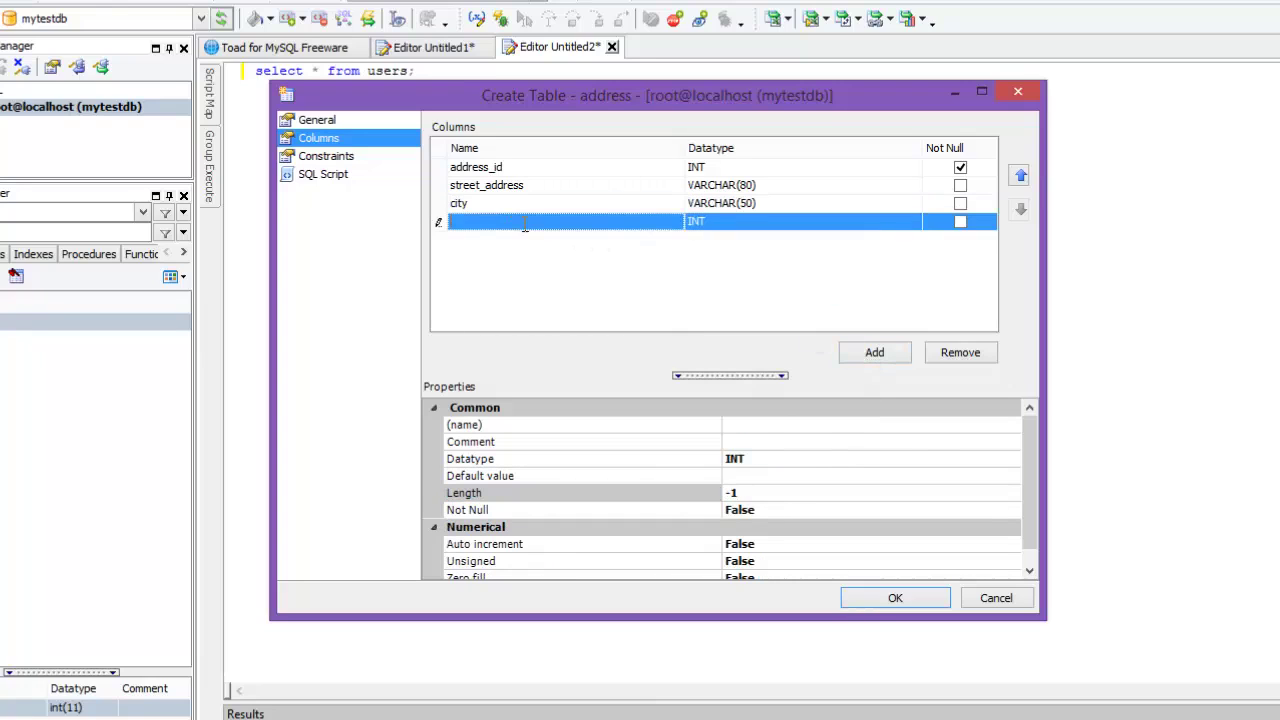
text(region)
click(706, 222)
scroll(780, 255, down, 3)
click(847, 253)
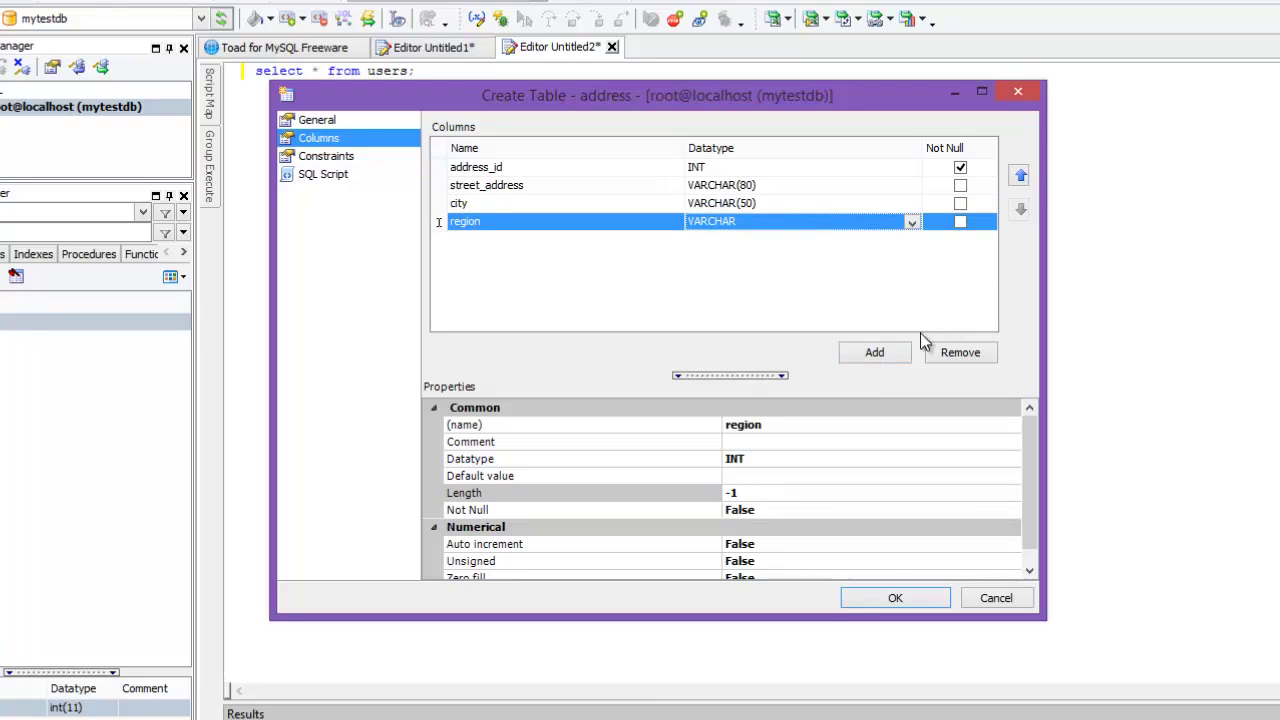
click(756, 490)
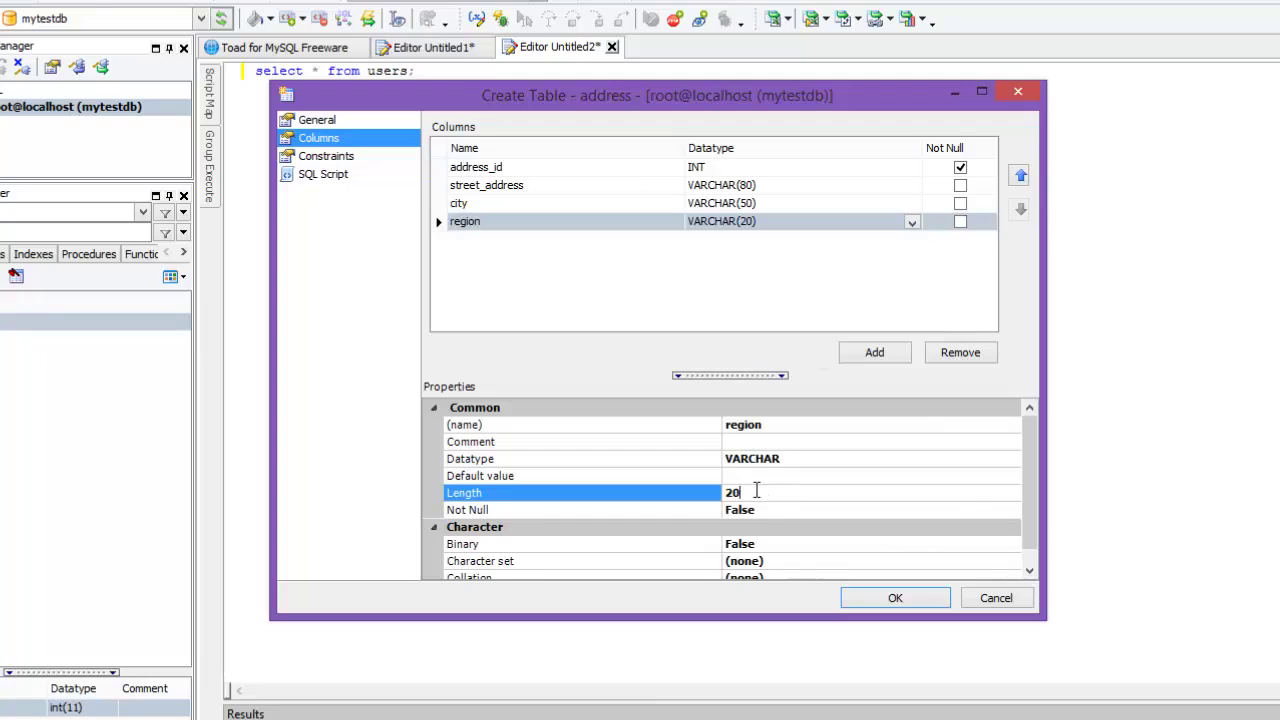
double_click(745, 492)
text(50)
key(Return)
click(881, 356)
Step: Add region_code as VARCHAR(10) and a country column of type VARCHAR
click(483, 208)
click(487, 242)
text(region_code)
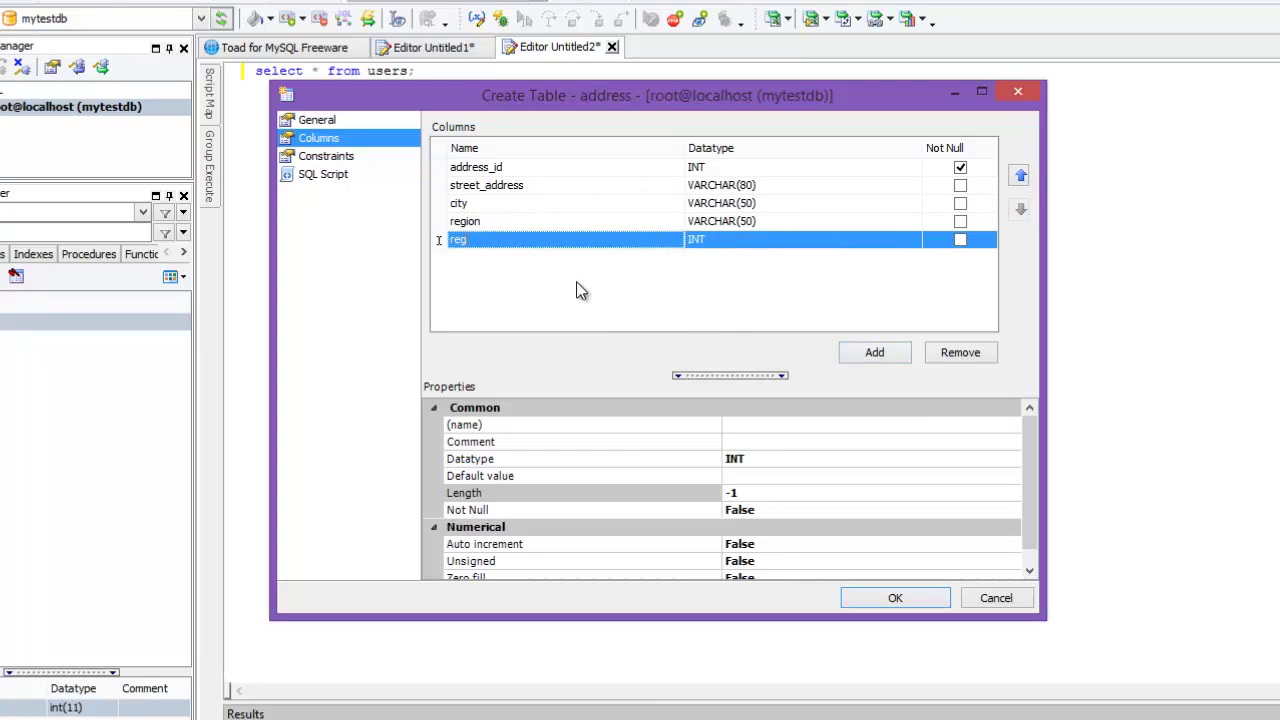
click(714, 240)
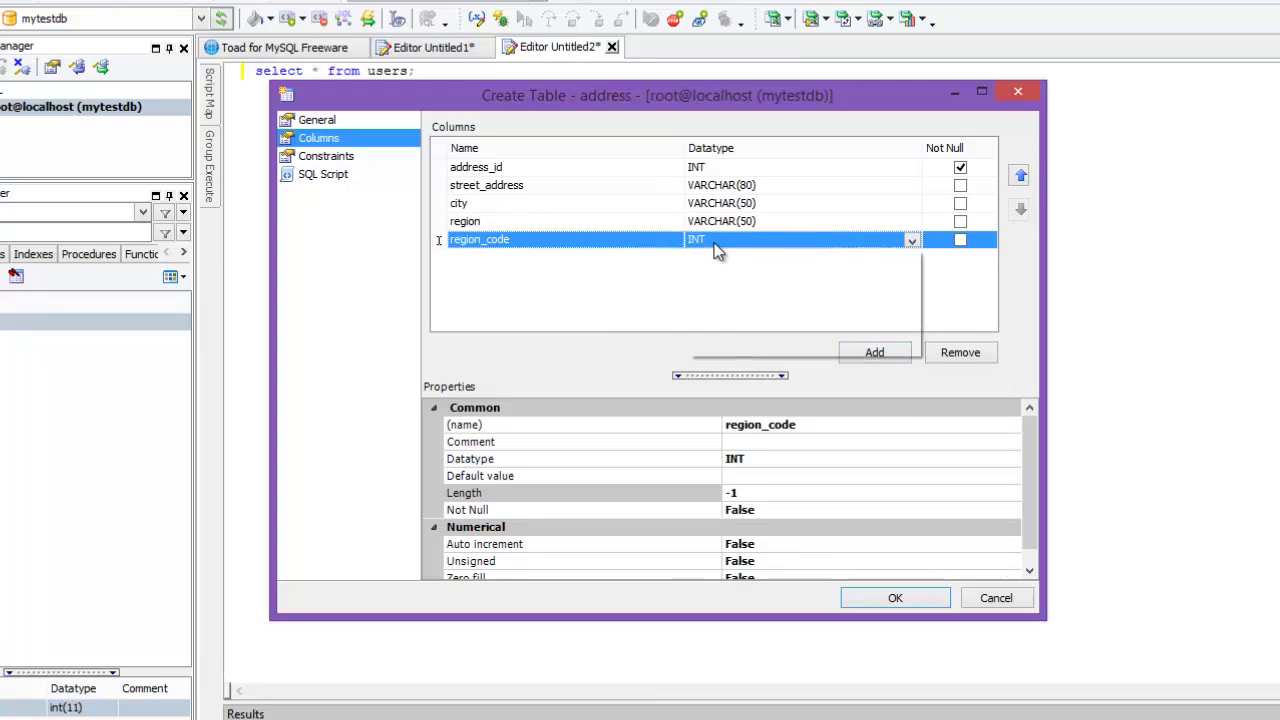
click(714, 240)
text(VARCHAR(20)
click(771, 508)
click(767, 489)
text(10)
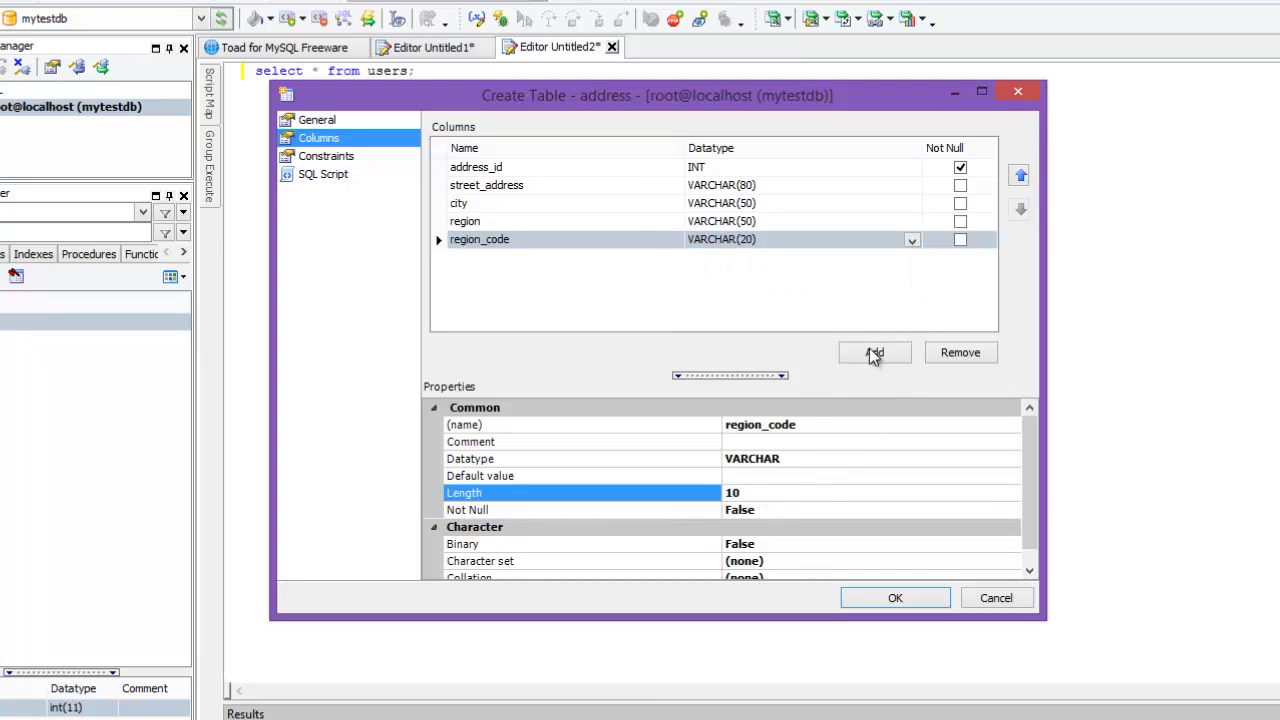
click(869, 350)
click(517, 256)
text(country)
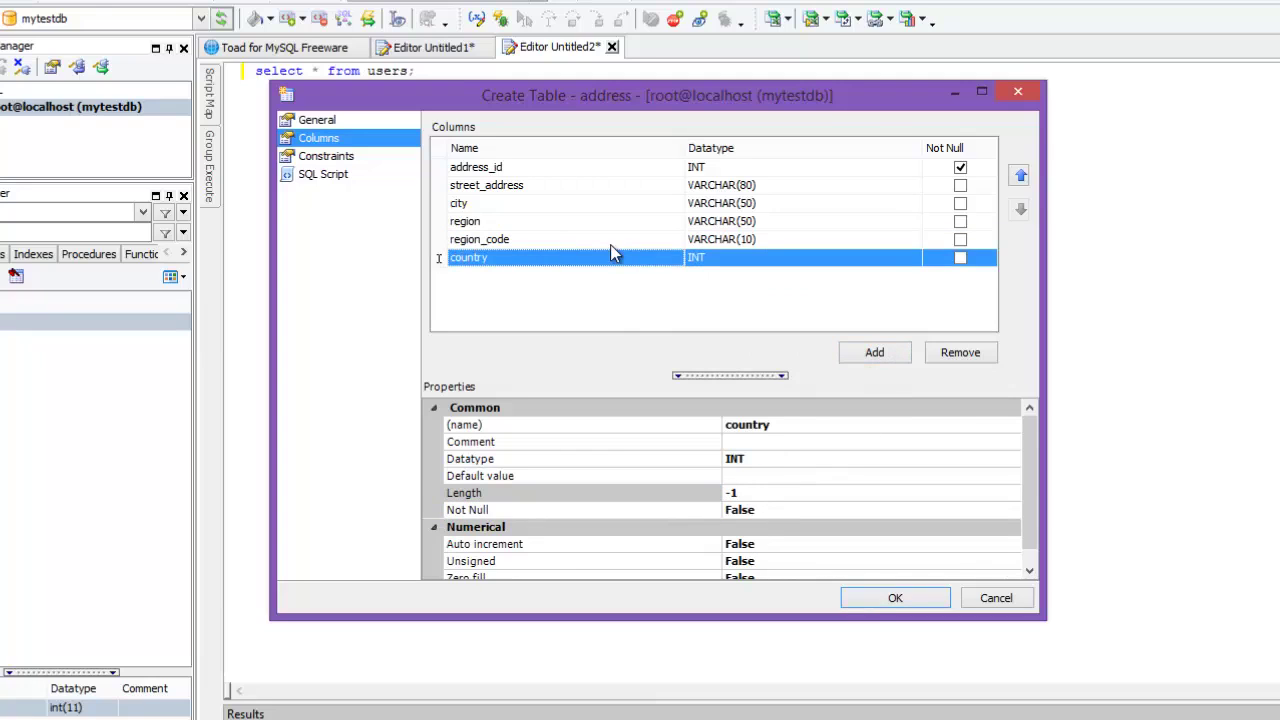
click(714, 262)
text(VAR)
key(Return)
click(805, 494)
click(763, 494)
Step: Give country length 50 and make address_id the table's primary key
text(50)
key(Return)
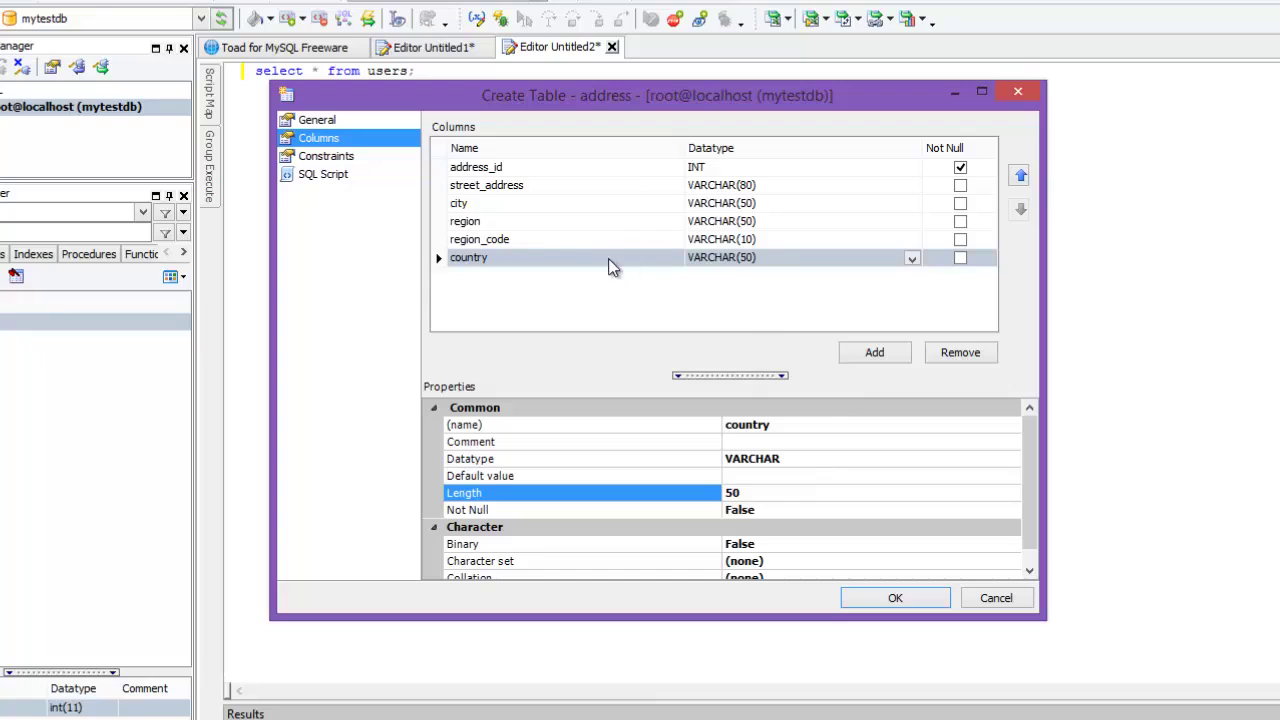
click(338, 121)
click(331, 137)
click(330, 124)
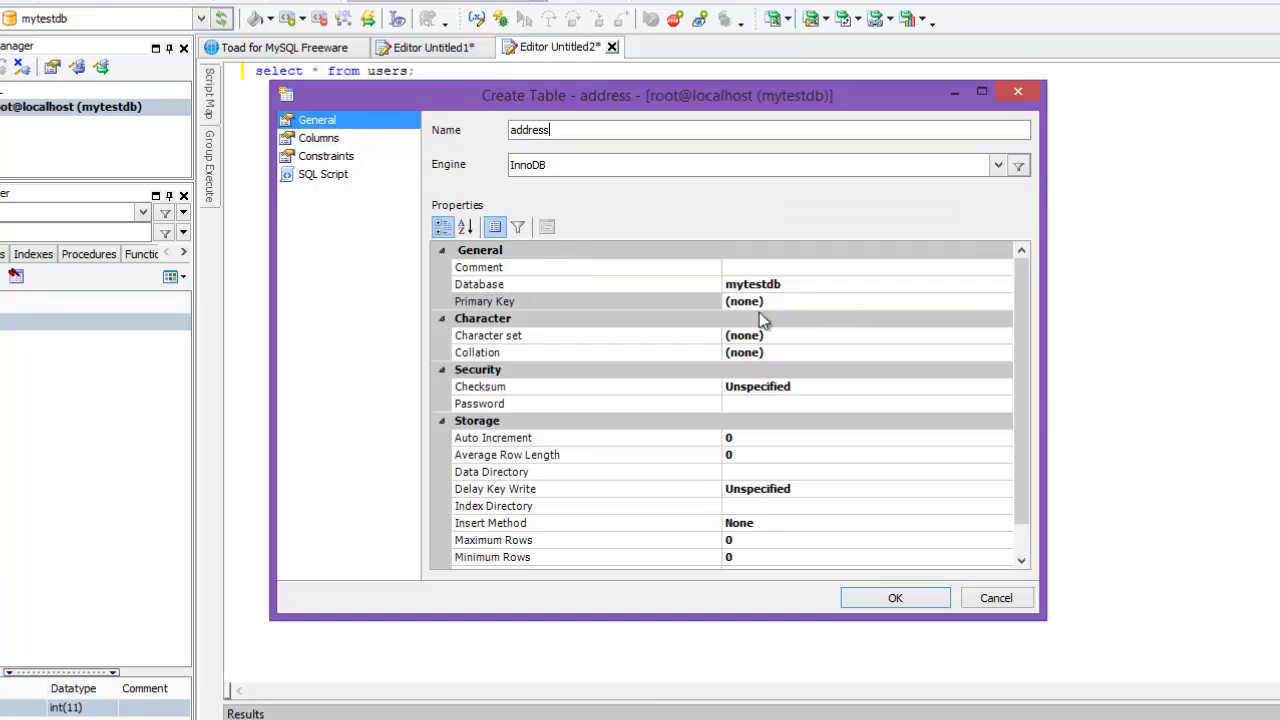
click(789, 300)
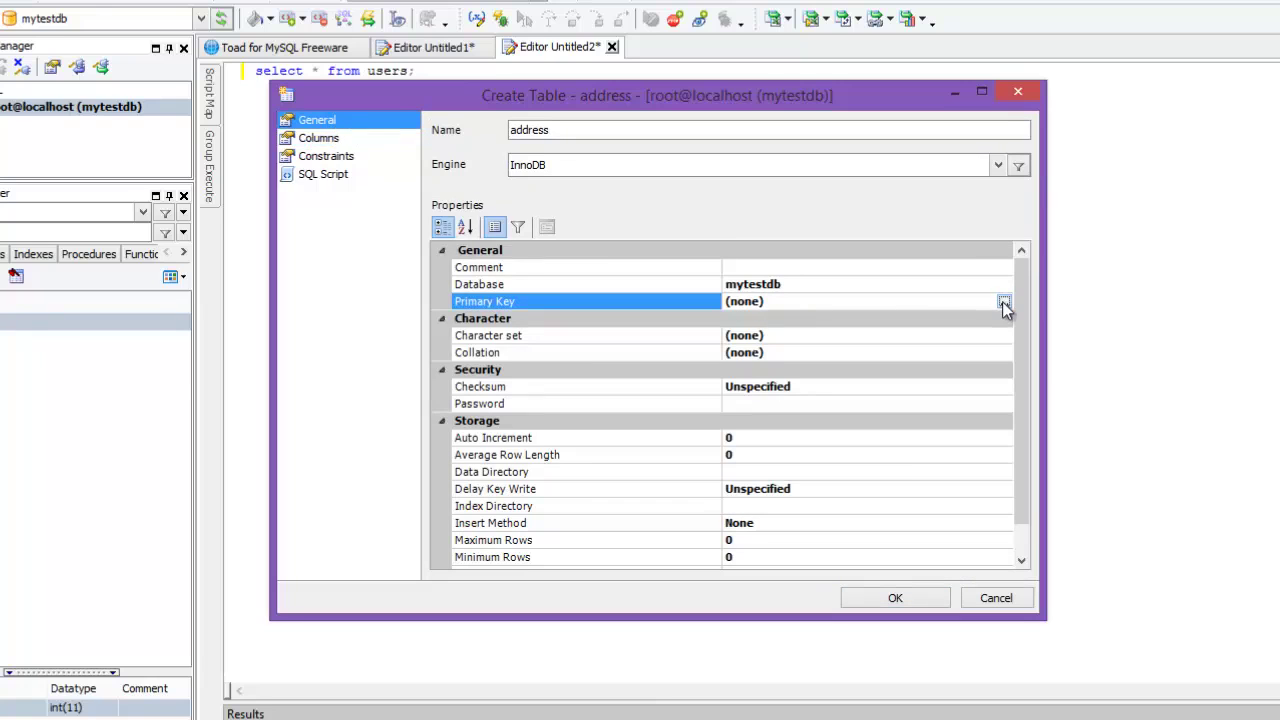
click(1003, 301)
mouse_move(60, 77)
mouse_down()
mouse_move(97, 80)
mouse_move(81, 160)
mouse_move(85, 75)
mouse_up()
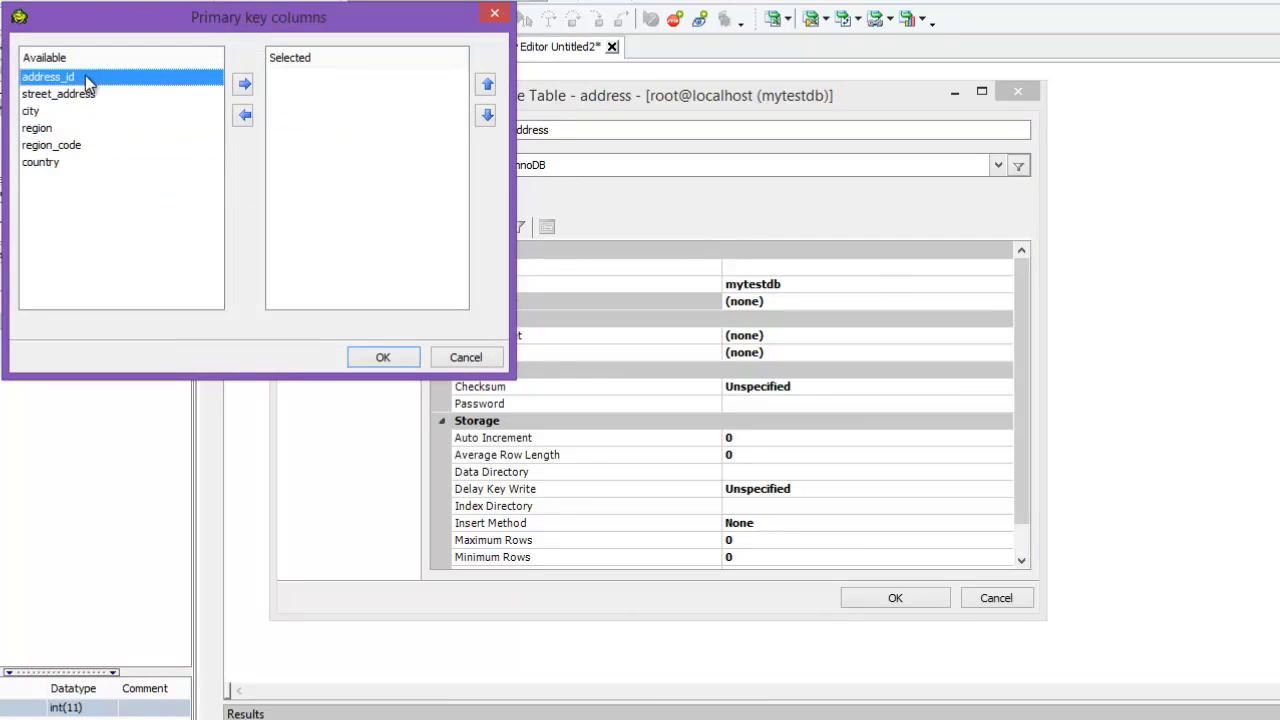
click(244, 86)
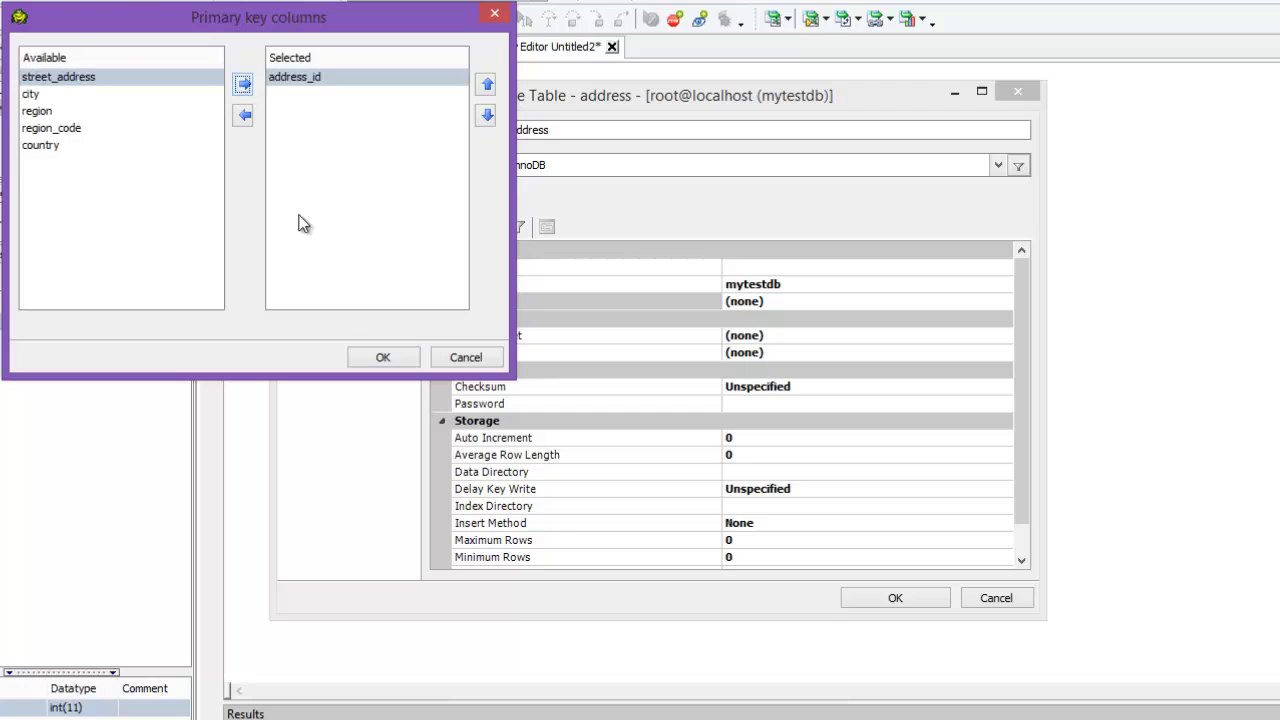
click(395, 359)
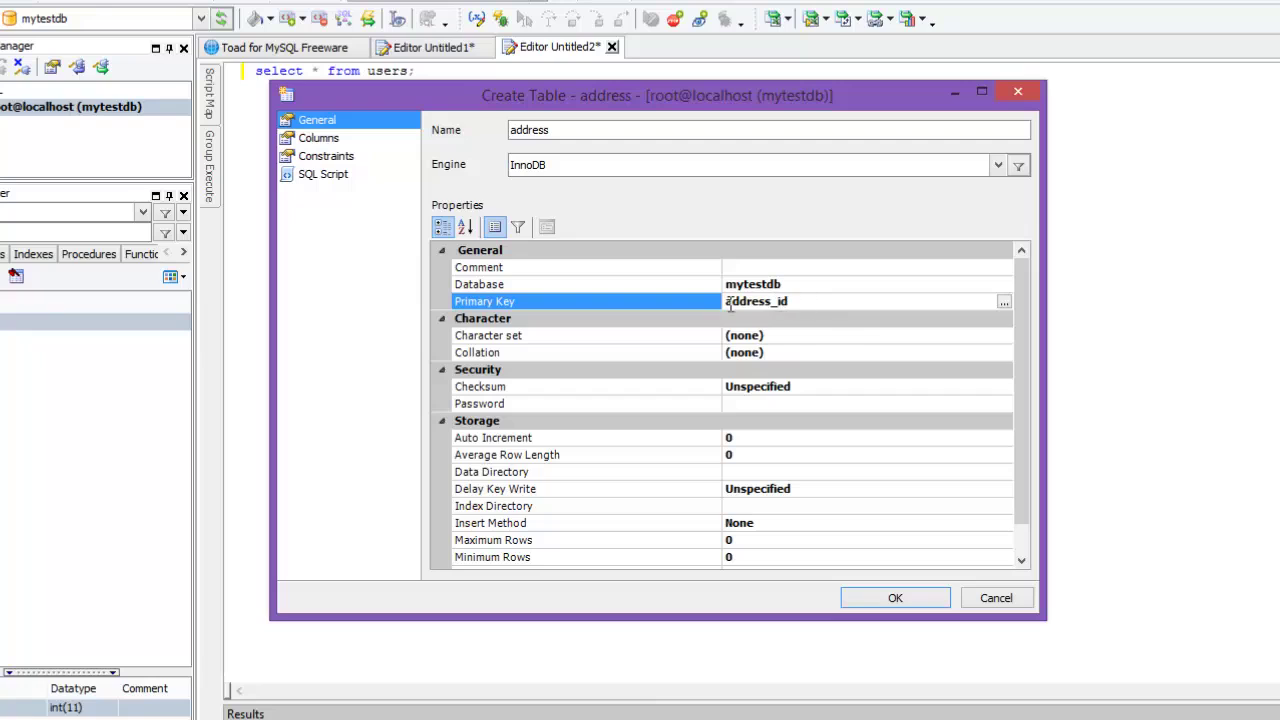
click(369, 142)
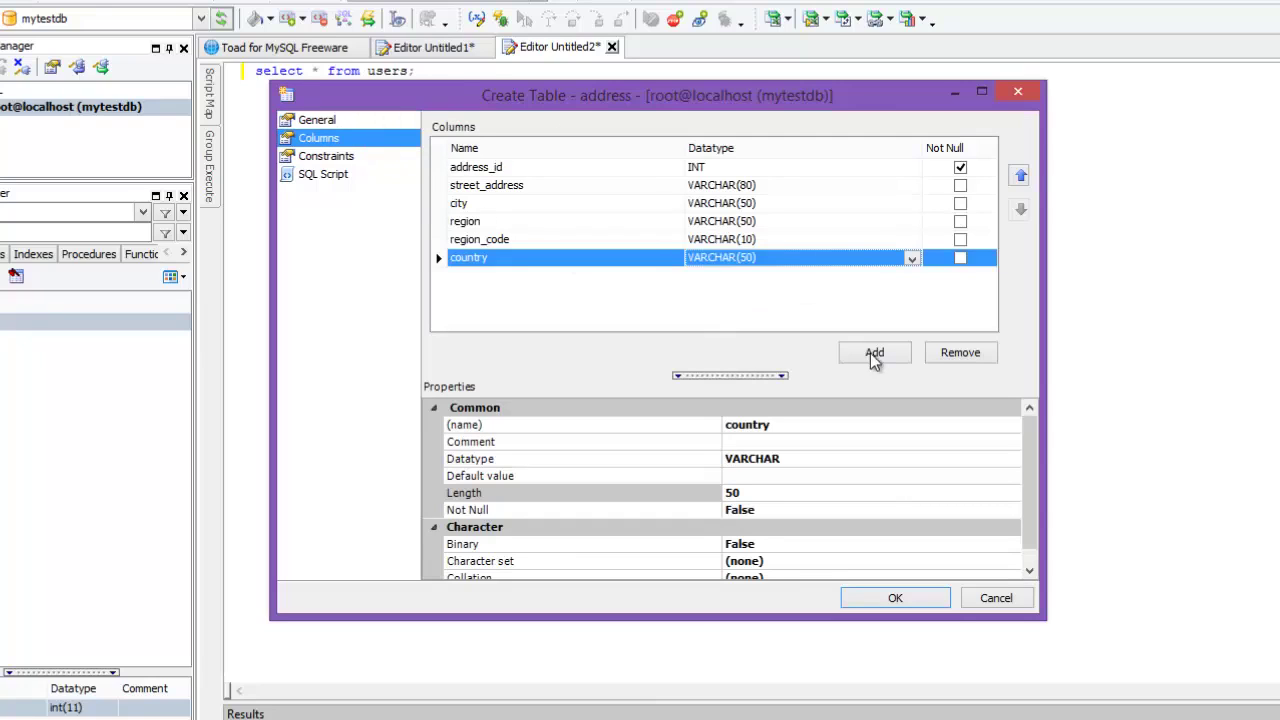
Step: Add a user_id INT NOT NULL column, then view the table's General settings
click(886, 352)
click(525, 281)
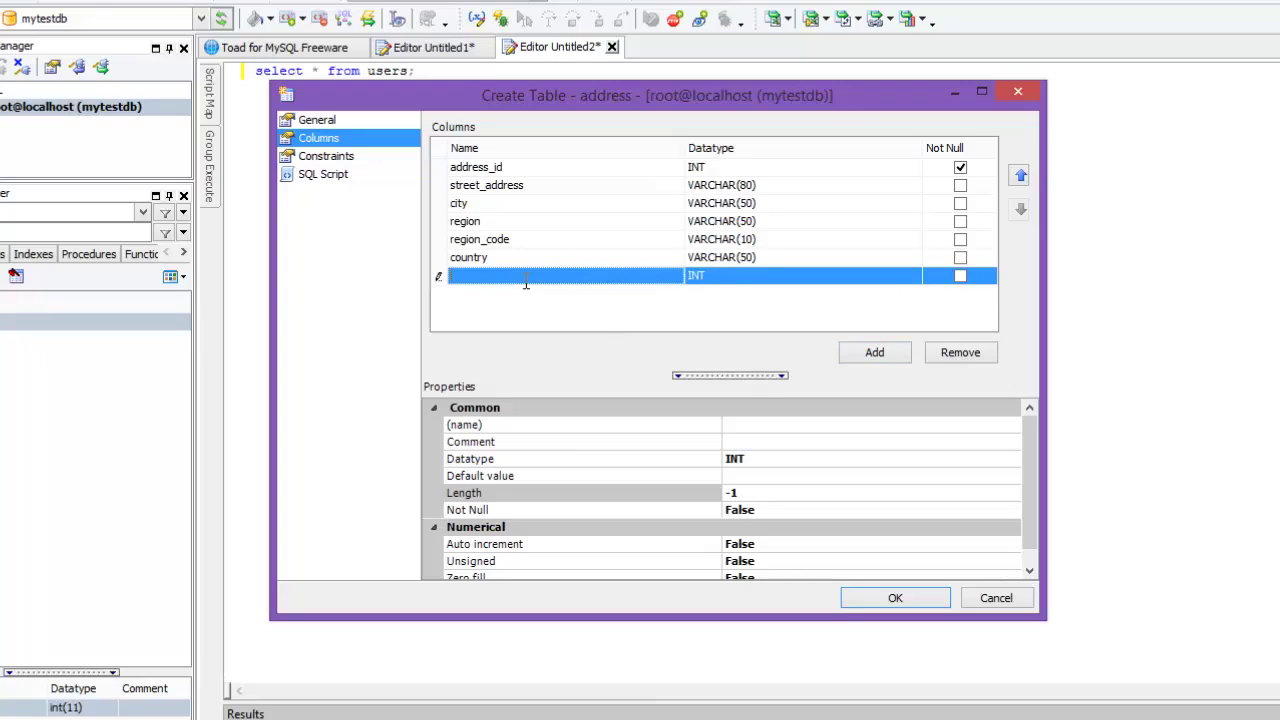
text(user_id)
key(Return)
click(960, 276)
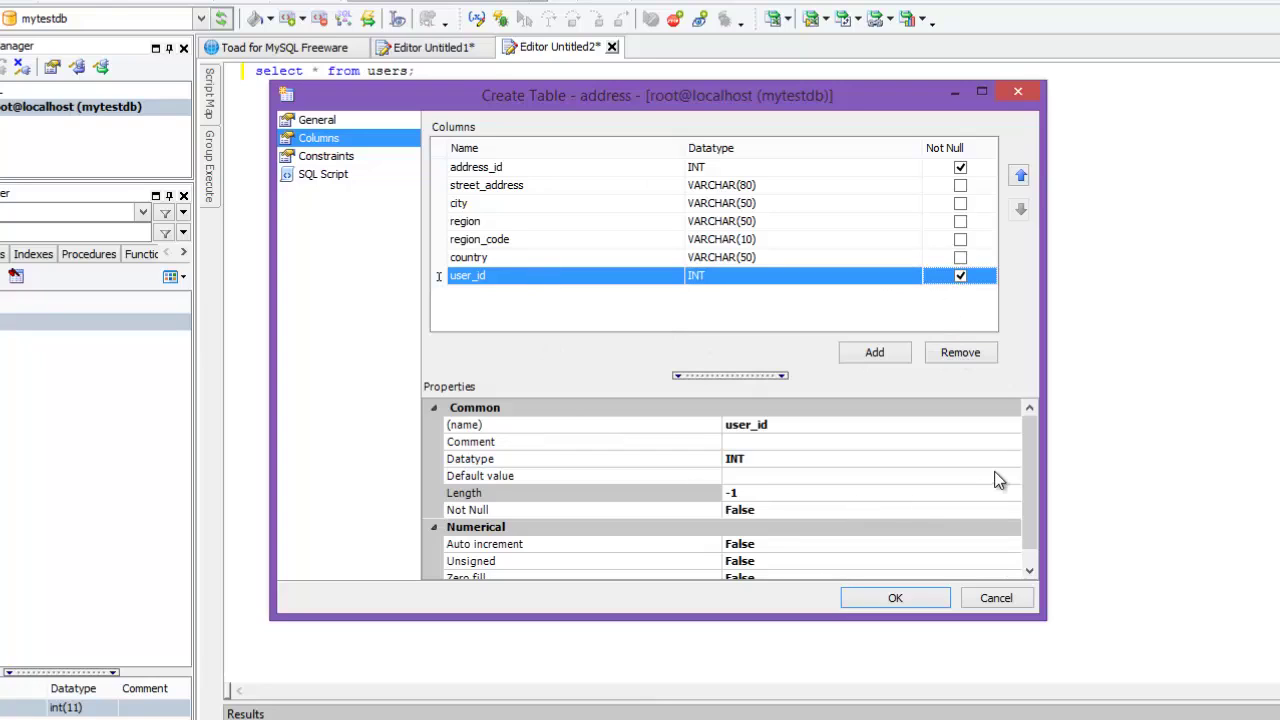
scroll(1035, 480, down, 1)
scroll(1030, 487, up, 1)
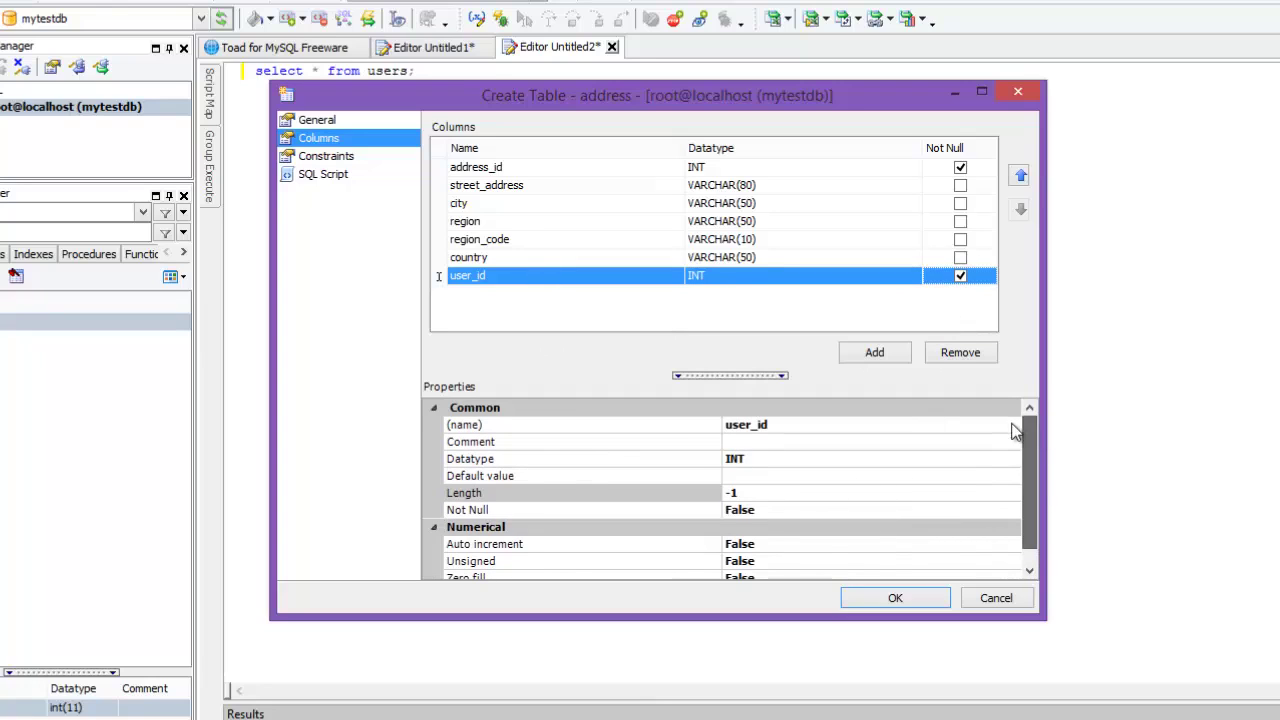
click(323, 122)
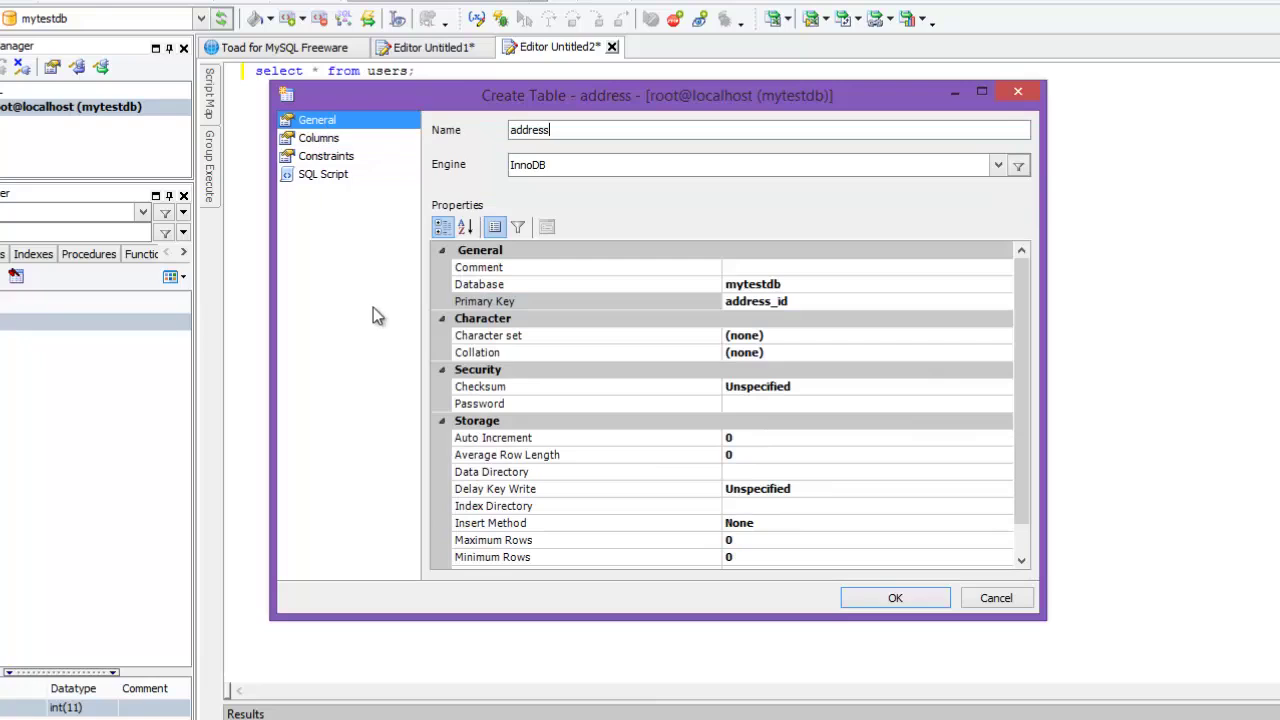
Step: Add a new constraint to the address table named user_address_FK
click(326, 158)
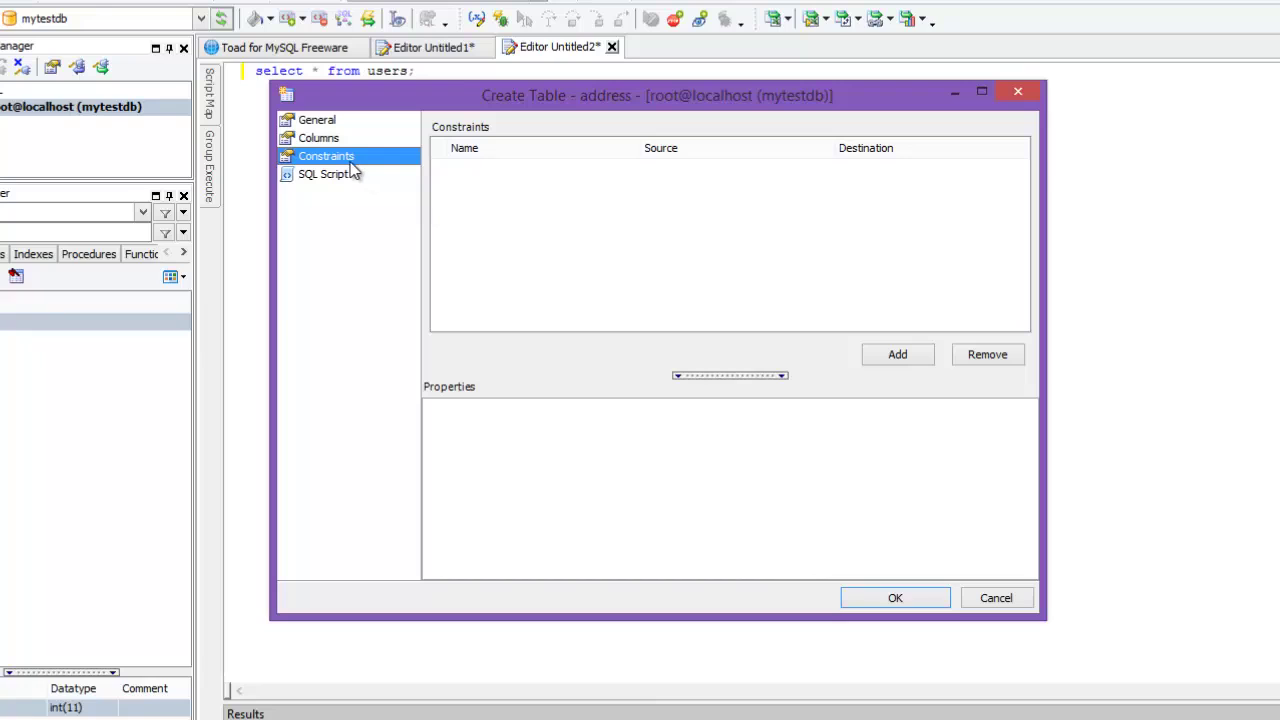
click(898, 355)
click(789, 425)
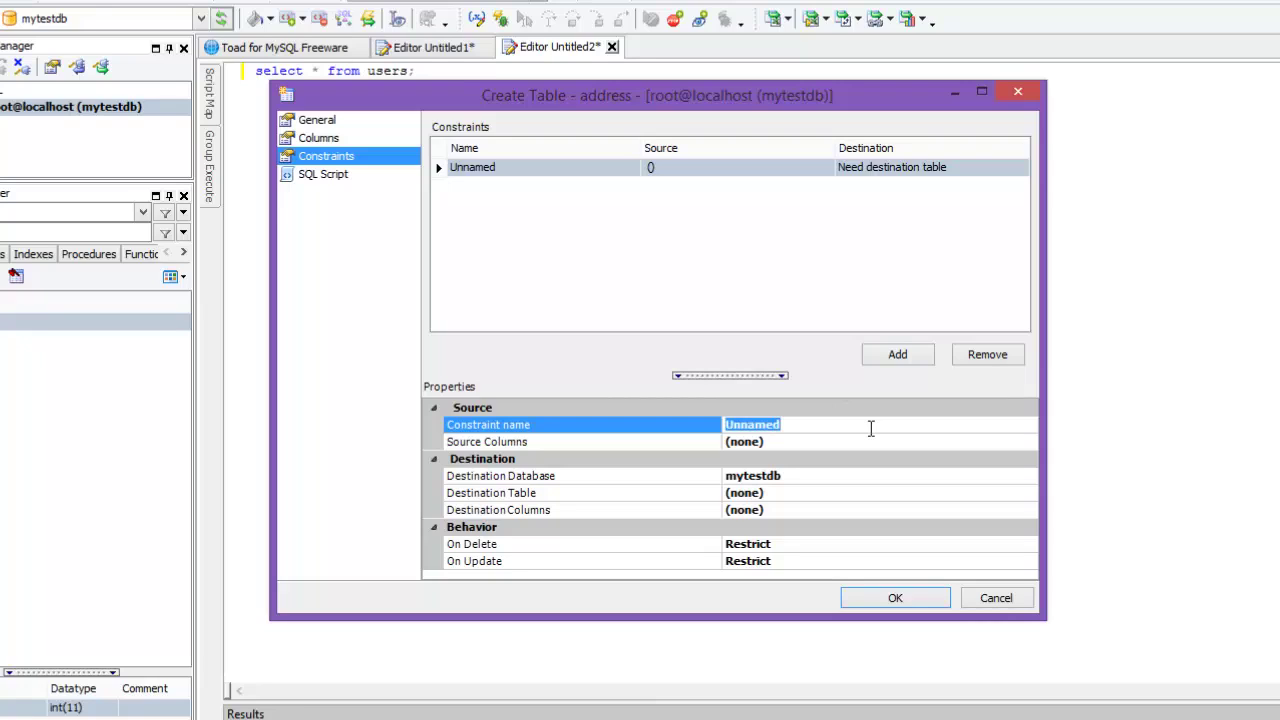
text(user_addres)
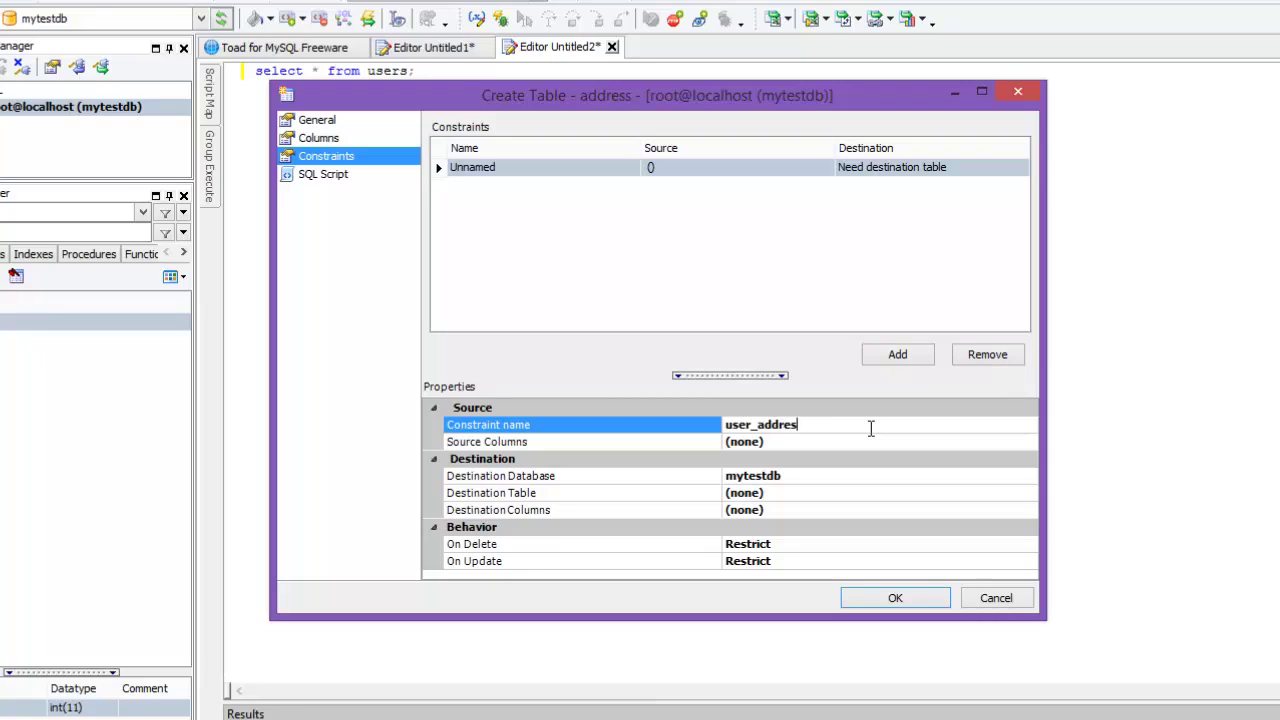
text(s_FK)
click(780, 440)
Step: Set the constraint's source column to user_id and its destination table to users
click(1029, 443)
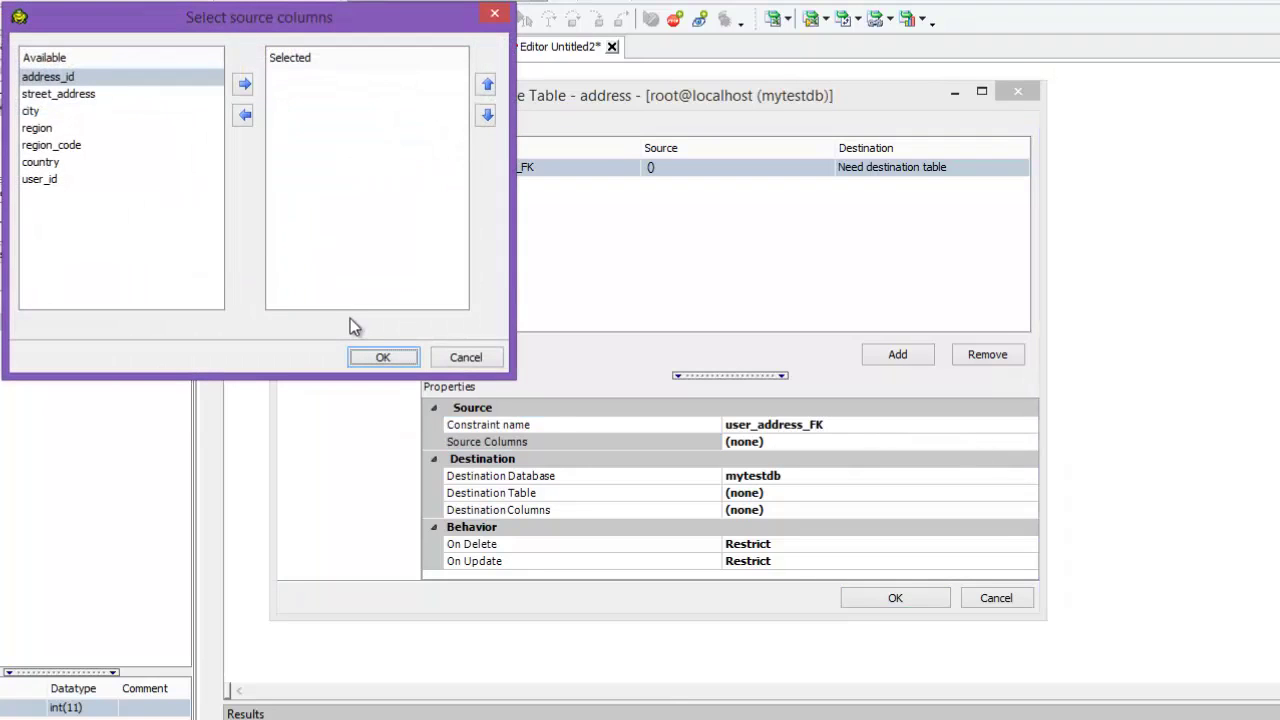
click(181, 163)
click(40, 179)
click(244, 84)
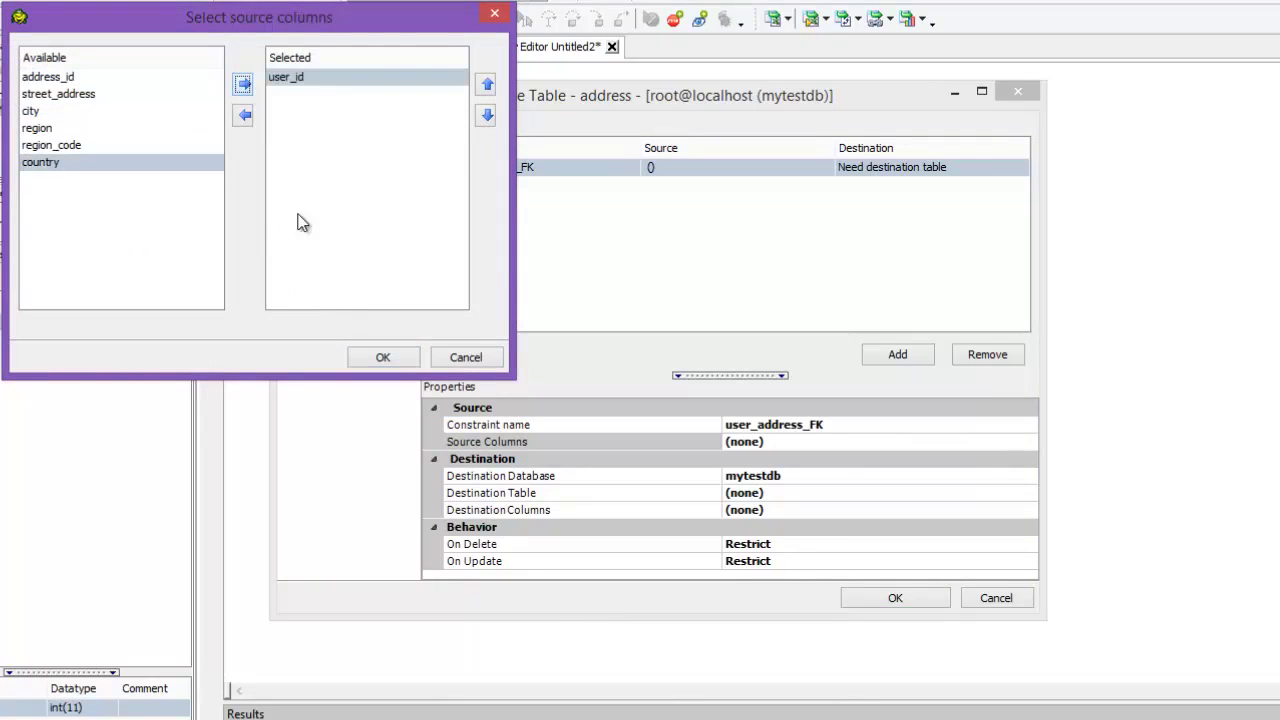
click(383, 357)
click(782, 494)
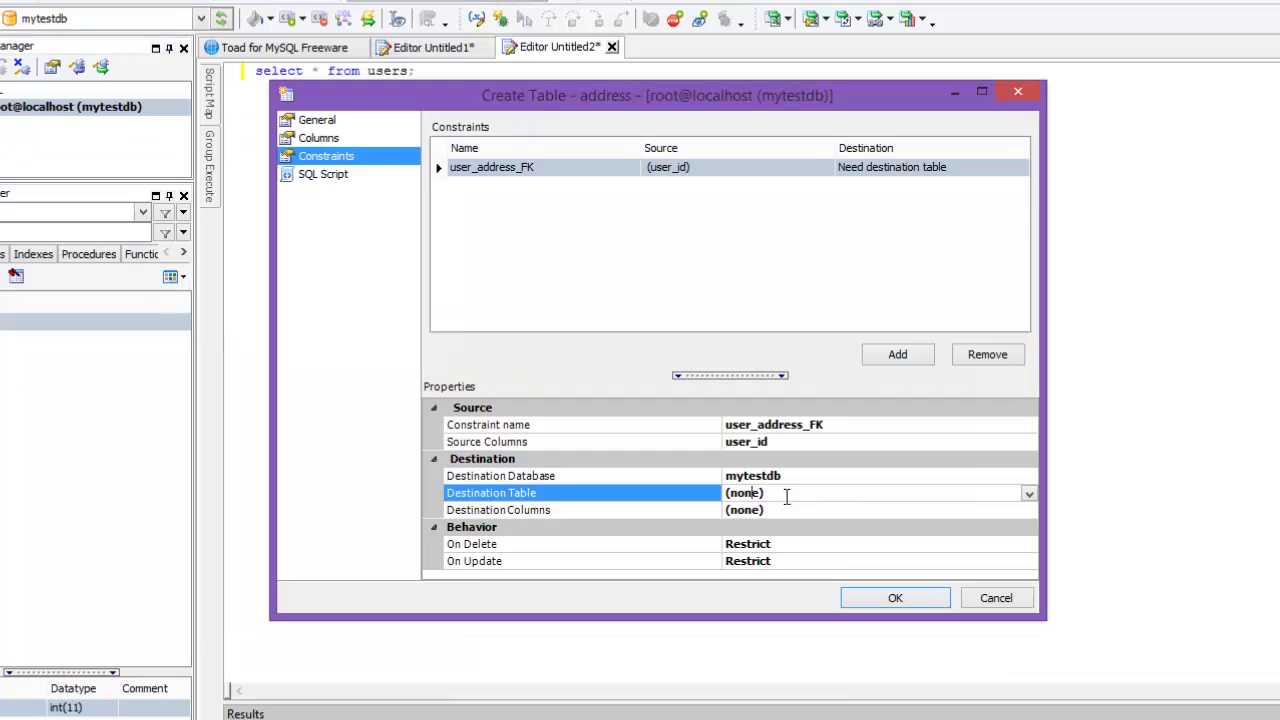
click(1029, 494)
click(740, 513)
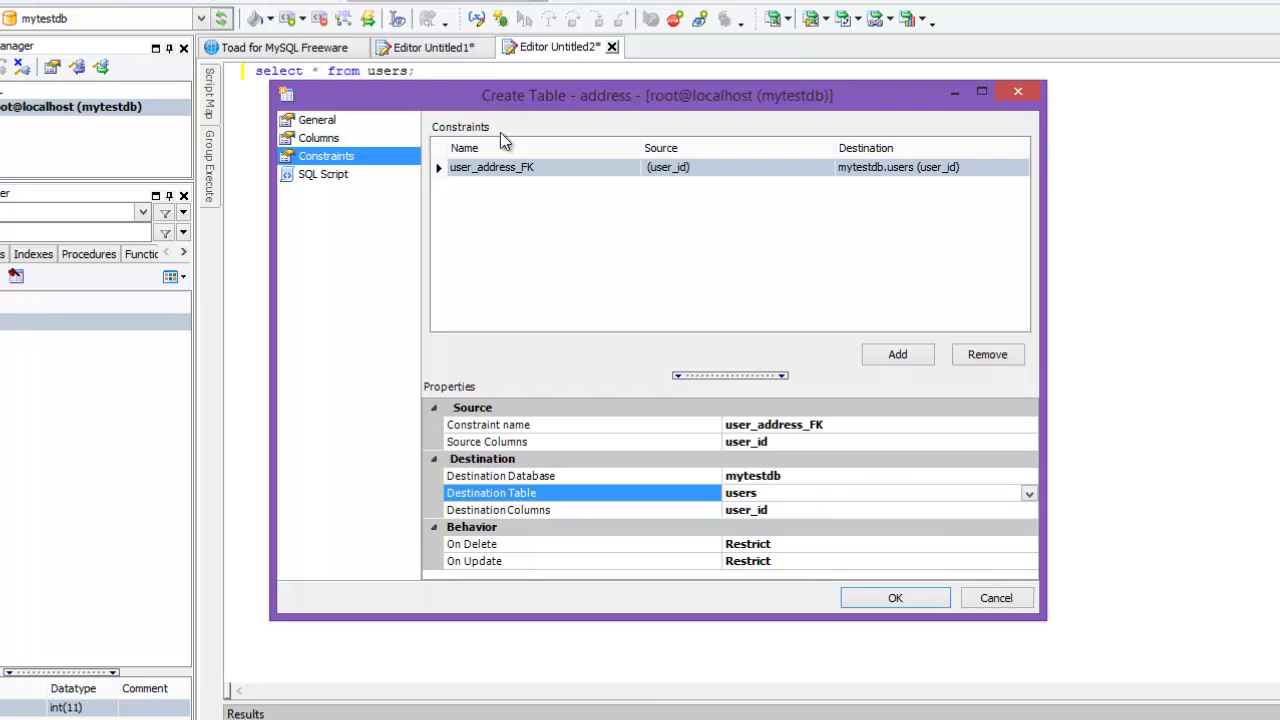
Step: Double-check the constraint name user_address_FK in the properties list
click(836, 427)
double_click(866, 427)
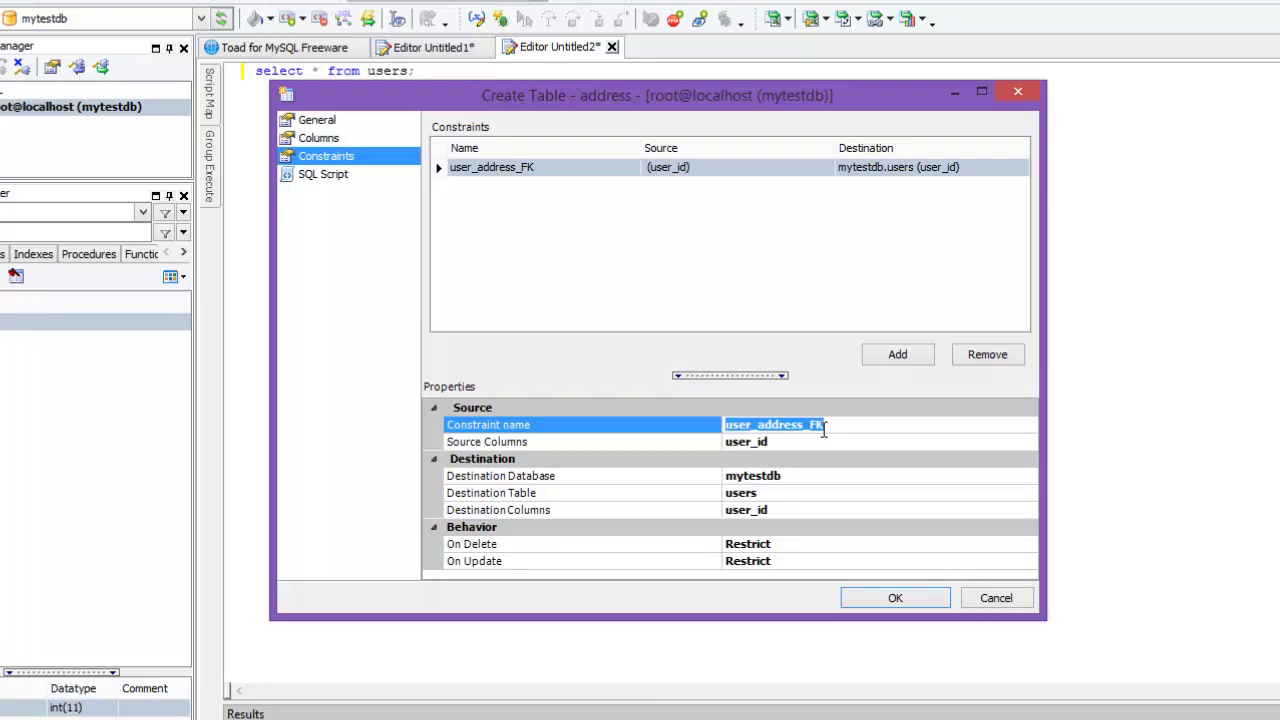
click(840, 432)
click(685, 433)
click(843, 425)
double_click(866, 424)
click(862, 424)
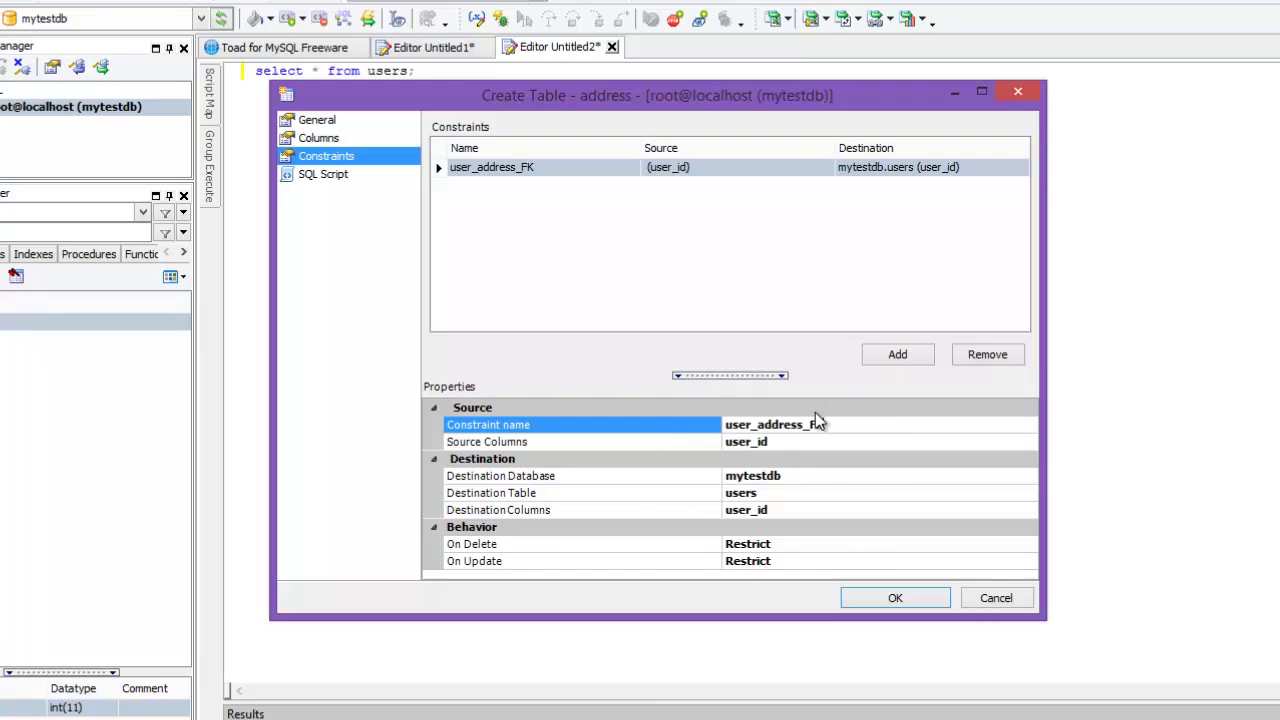
Step: Display the generated CREATE TABLE script in an enlarged Create Table dialog
click(323, 182)
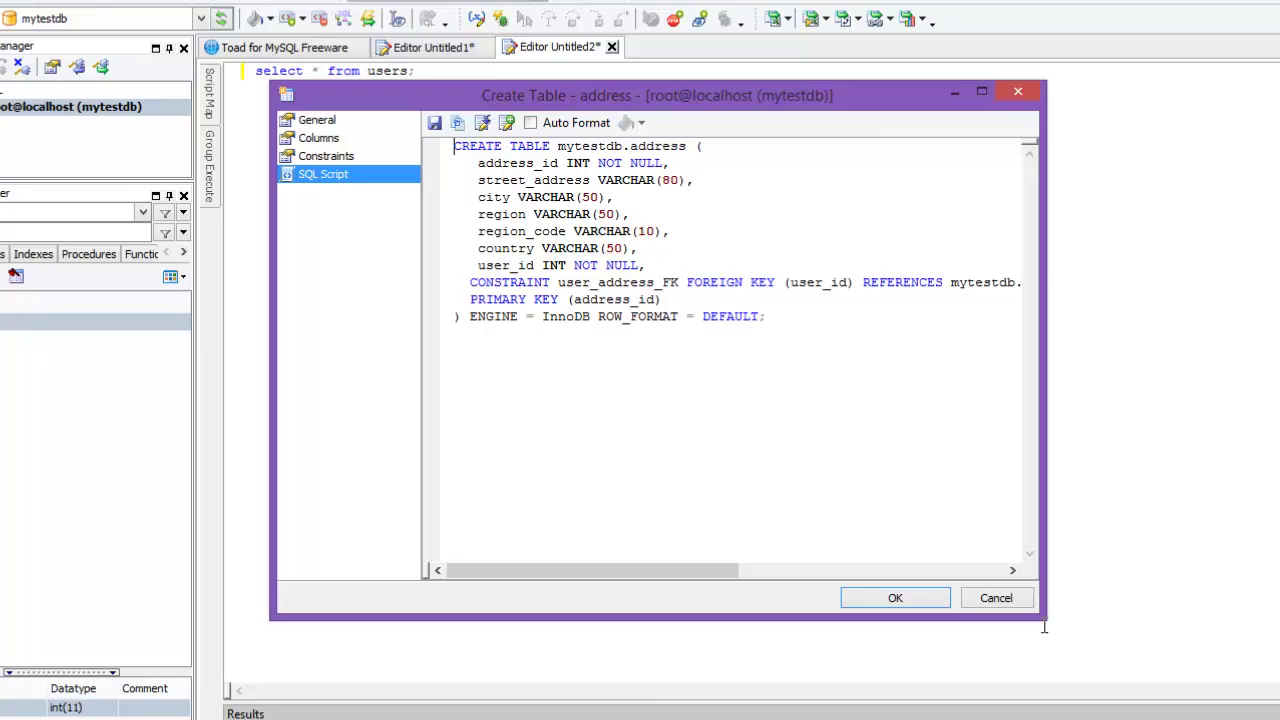
drag(1044, 626, 1279, 683)
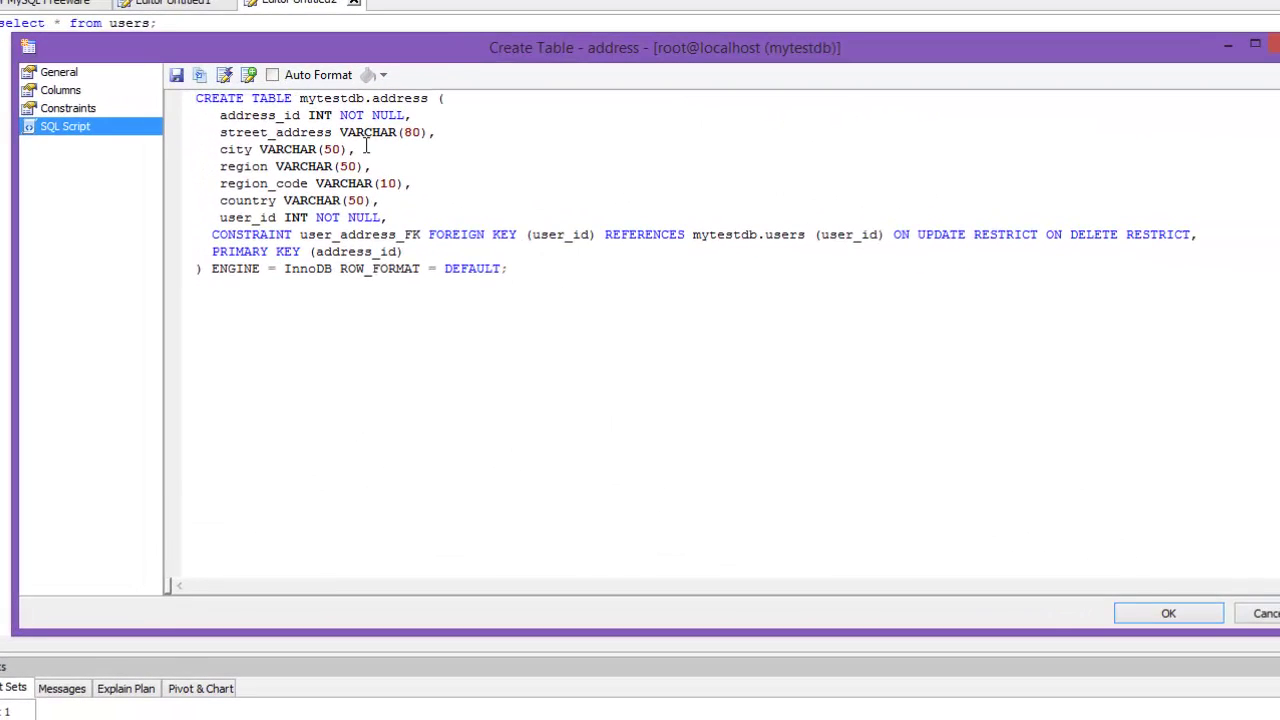
drag(523, 274, 168, 68)
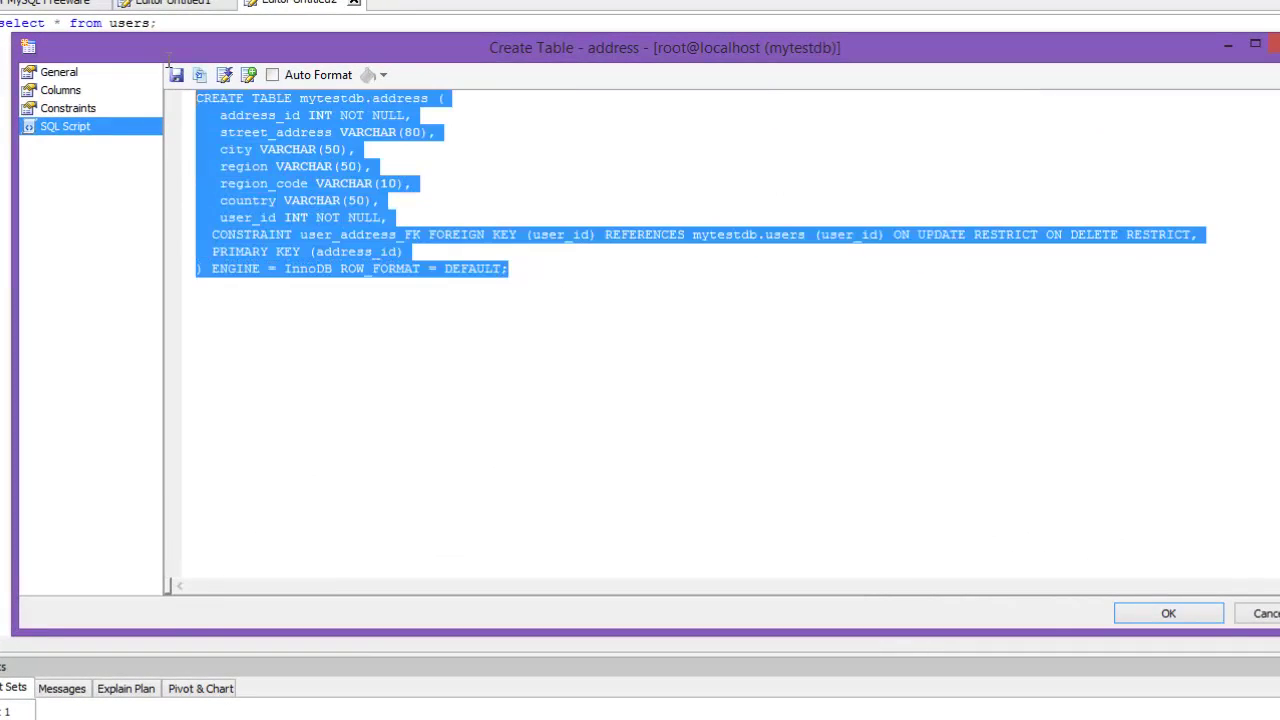
click(225, 76)
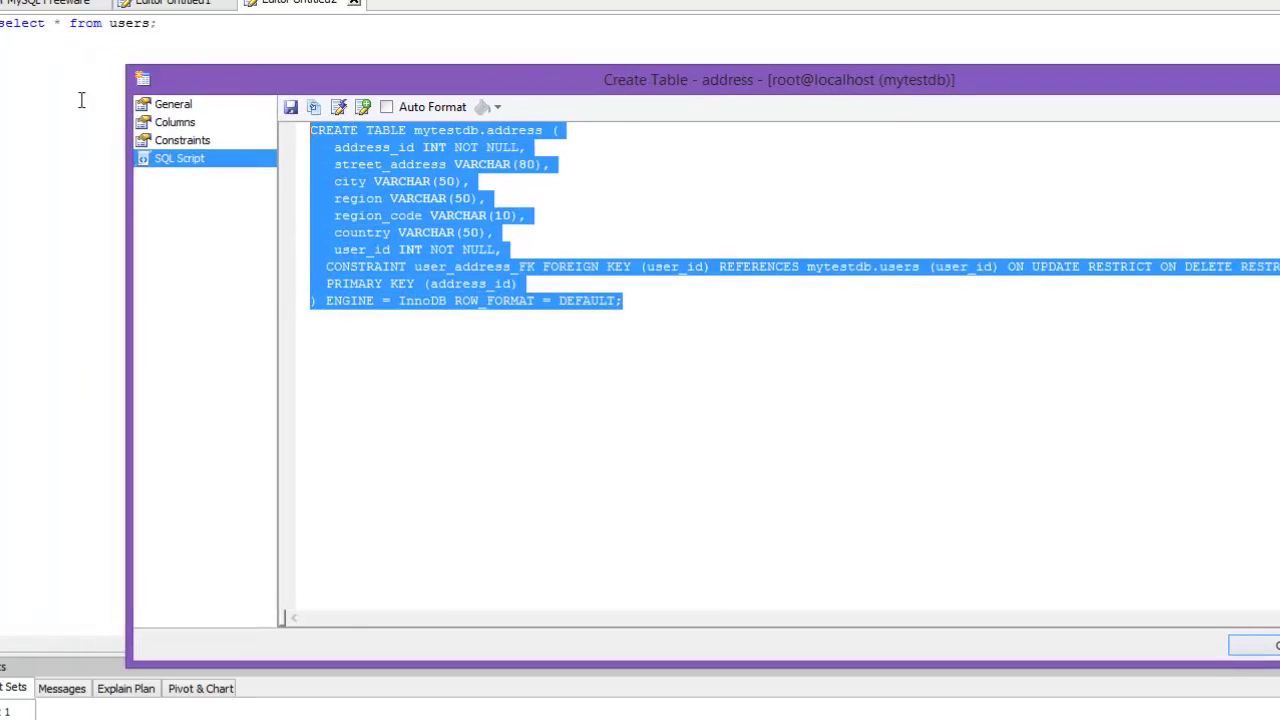
click(51, 71)
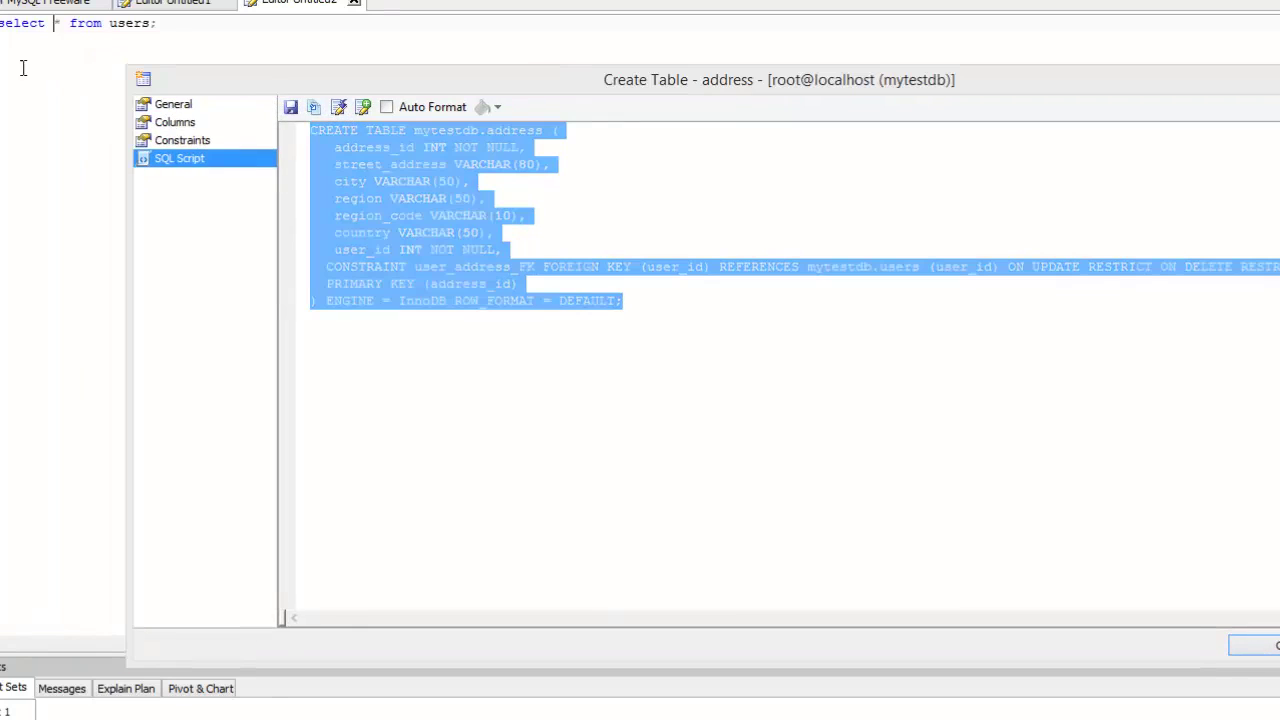
click(354, 80)
key(ctrl+Home)
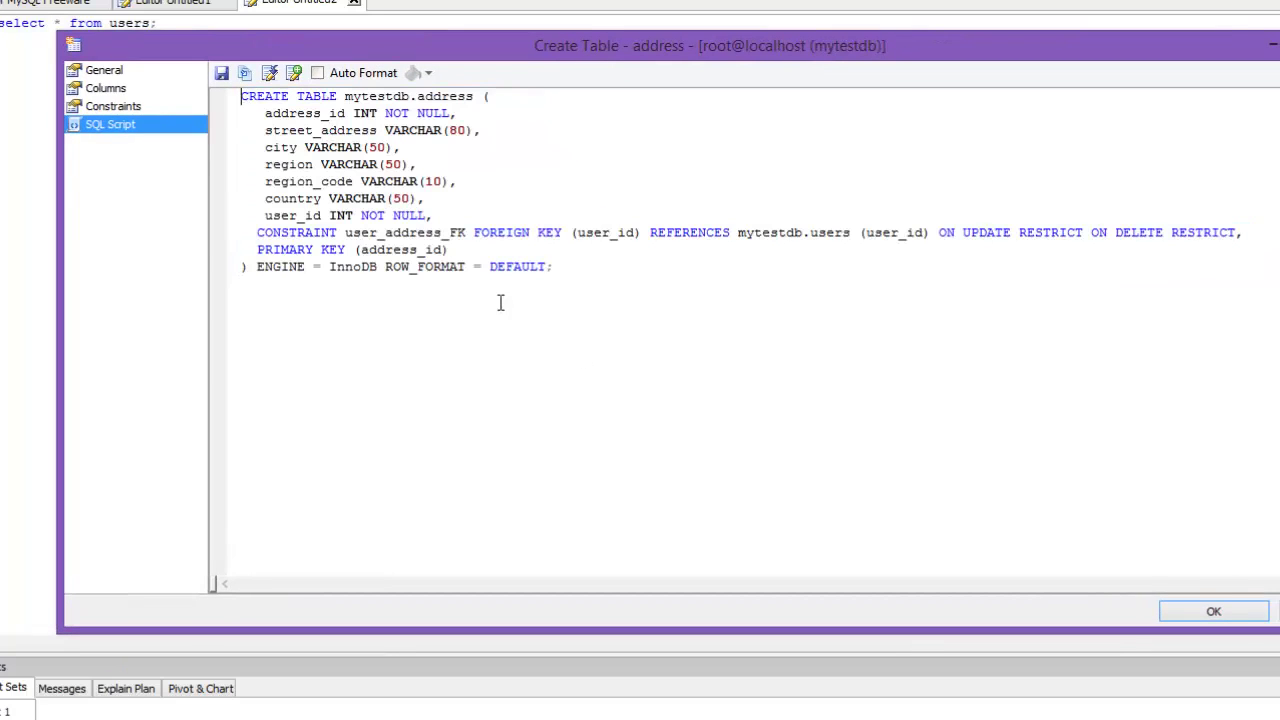
Step: Flip through the General, Columns and Constraints pages, then return to the SQL script
click(106, 72)
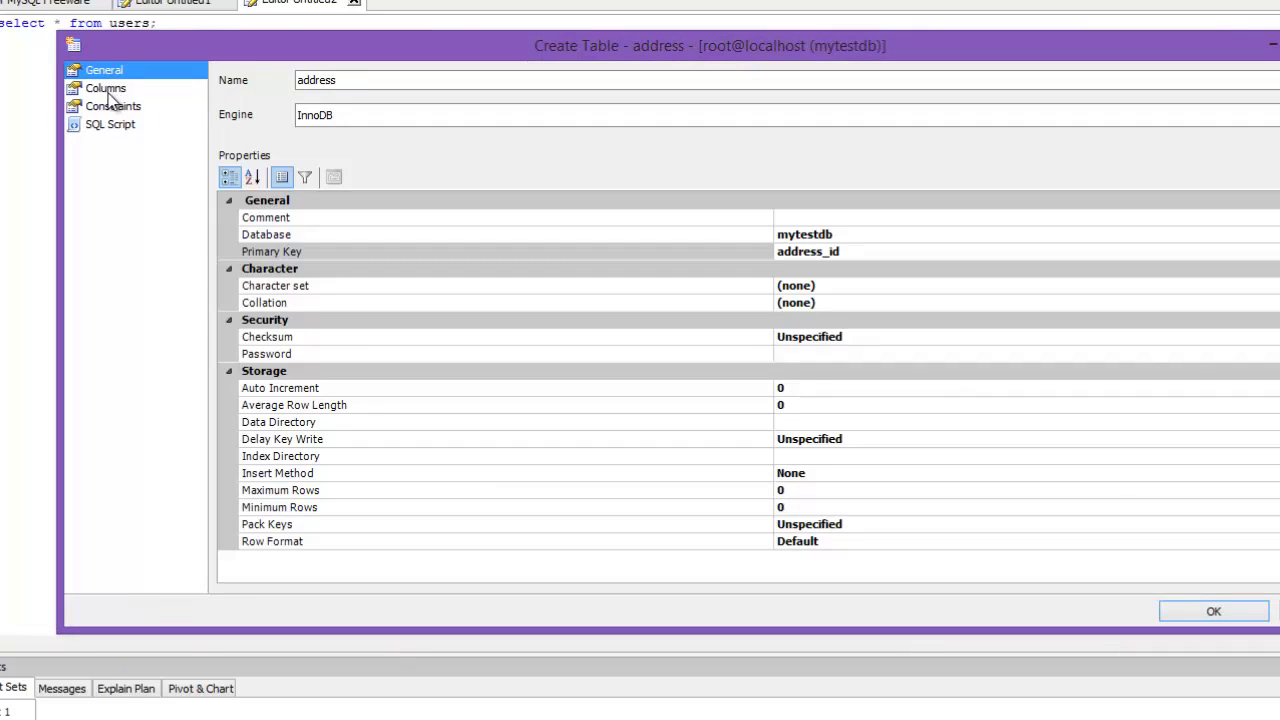
click(106, 90)
click(110, 106)
click(110, 124)
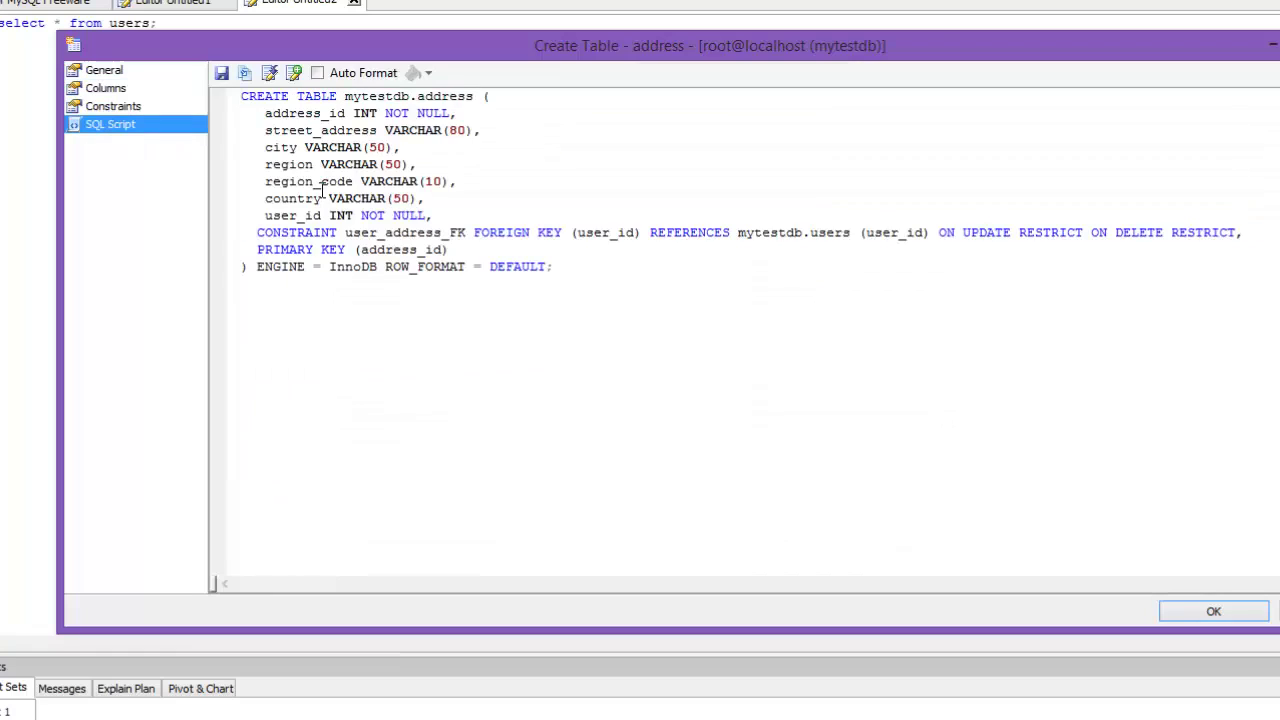
Step: Highlight the mytestdb database name and the column definitions in the script
drag(243, 96, 412, 96)
click(362, 96)
double_click(362, 96)
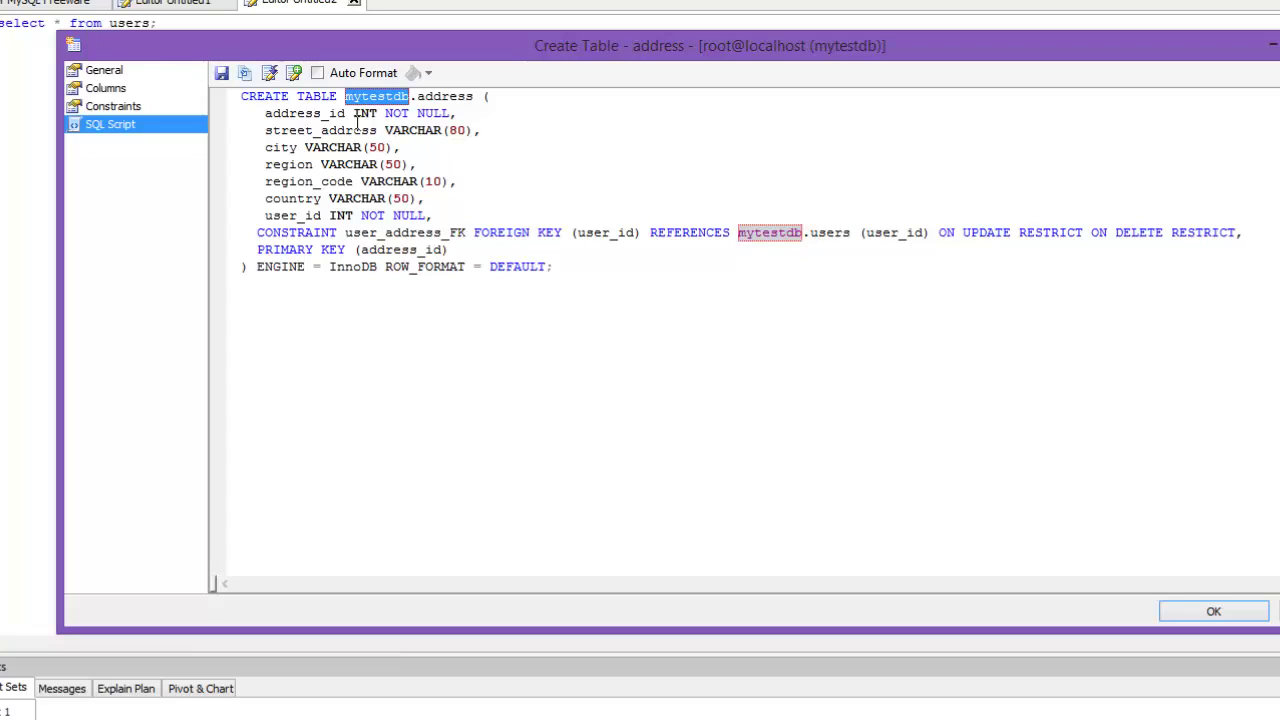
click(265, 100)
drag(266, 113, 543, 202)
click(410, 148)
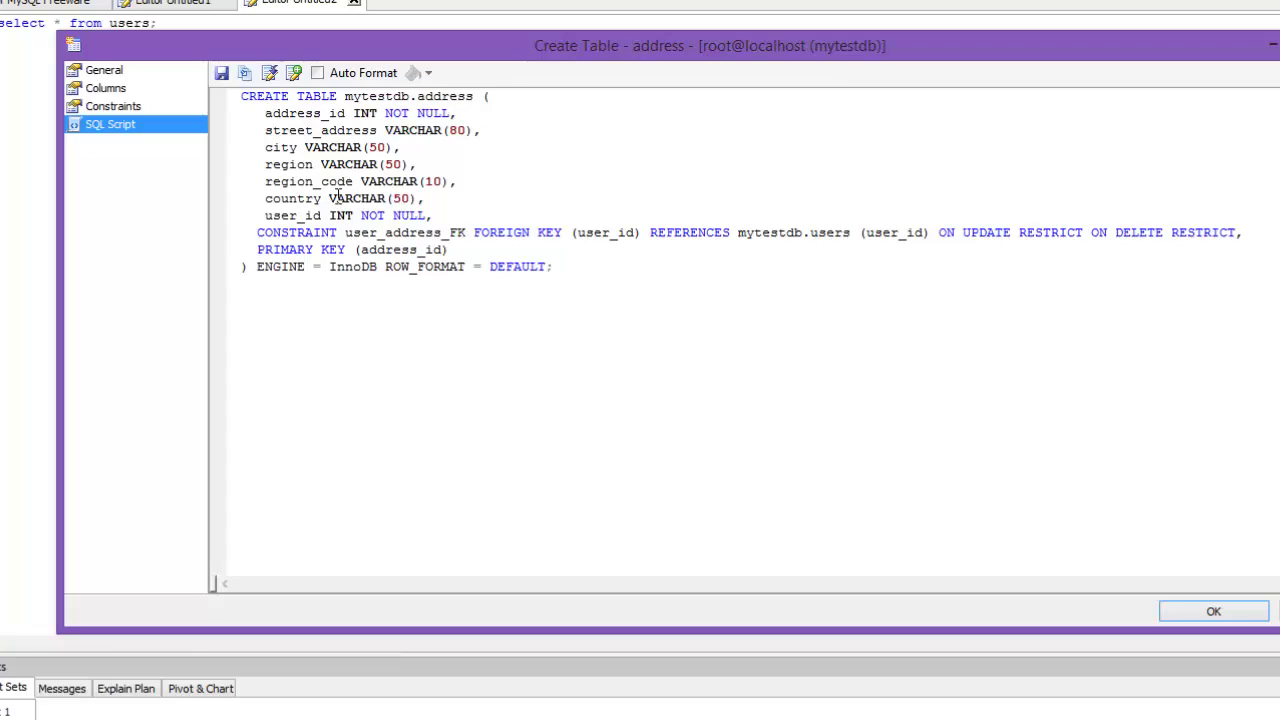
Step: Highlight the user_address_FK constraint and its foreign key reference to users
drag(265, 232, 340, 232)
double_click(384, 232)
click(578, 233)
drag(541, 232, 894, 233)
click(910, 234)
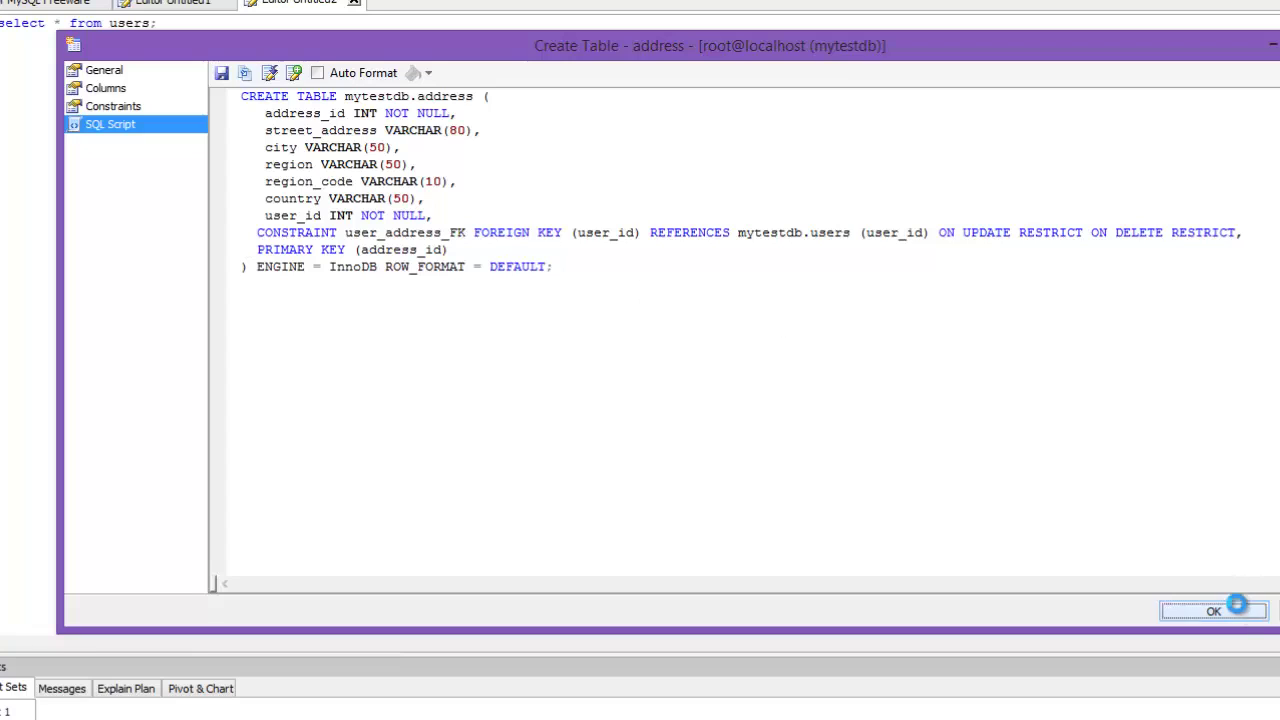
Step: Create the address table, dismiss the success message, and compare address and users columns in Object Explorer
click(1236, 609)
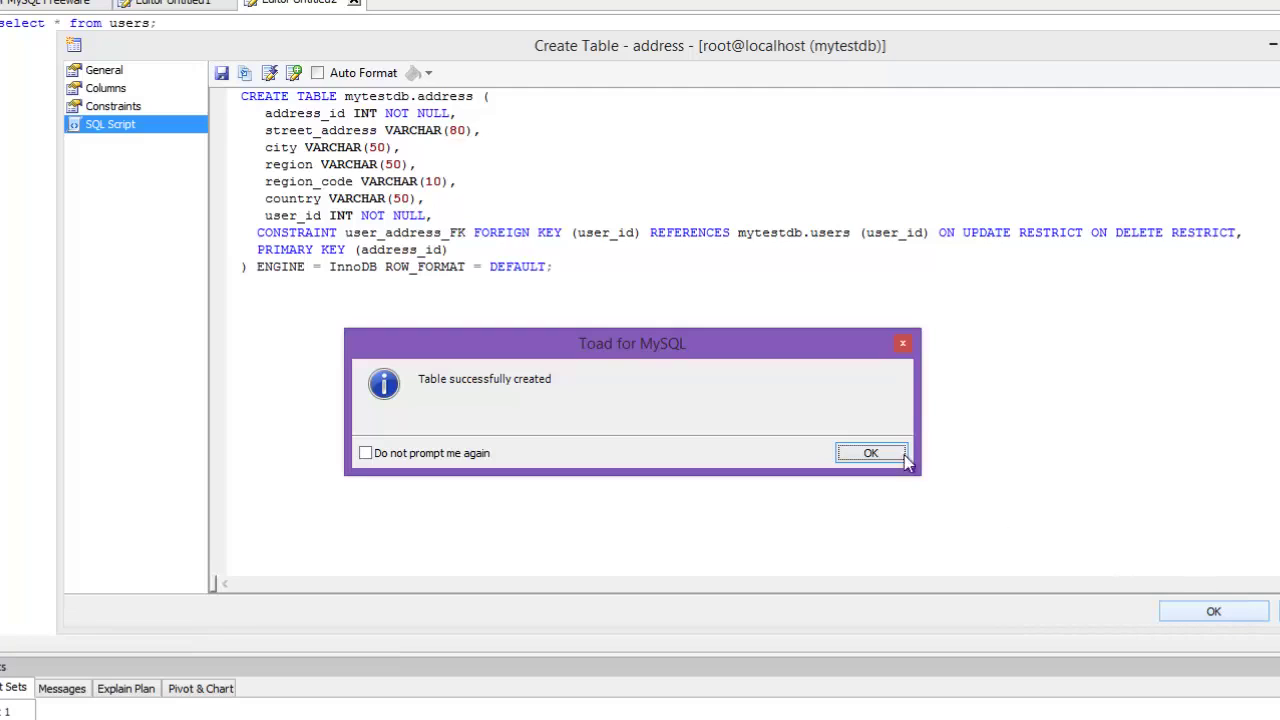
click(900, 455)
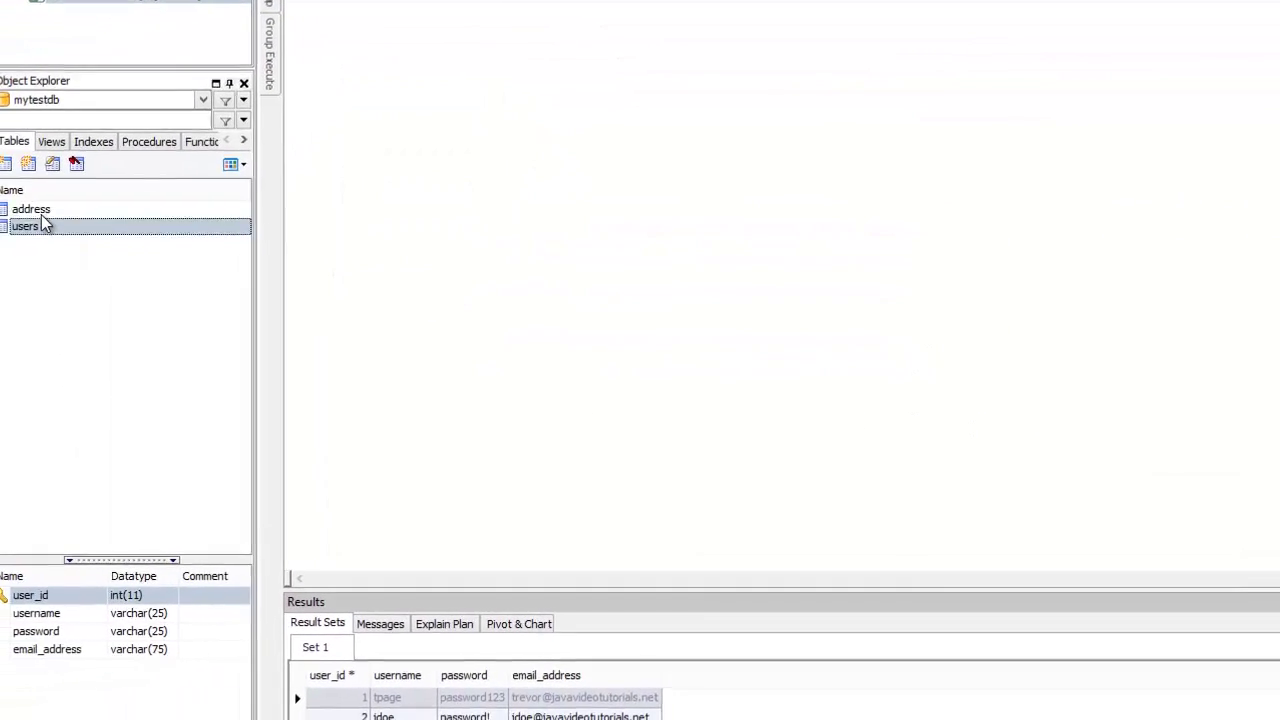
click(50, 209)
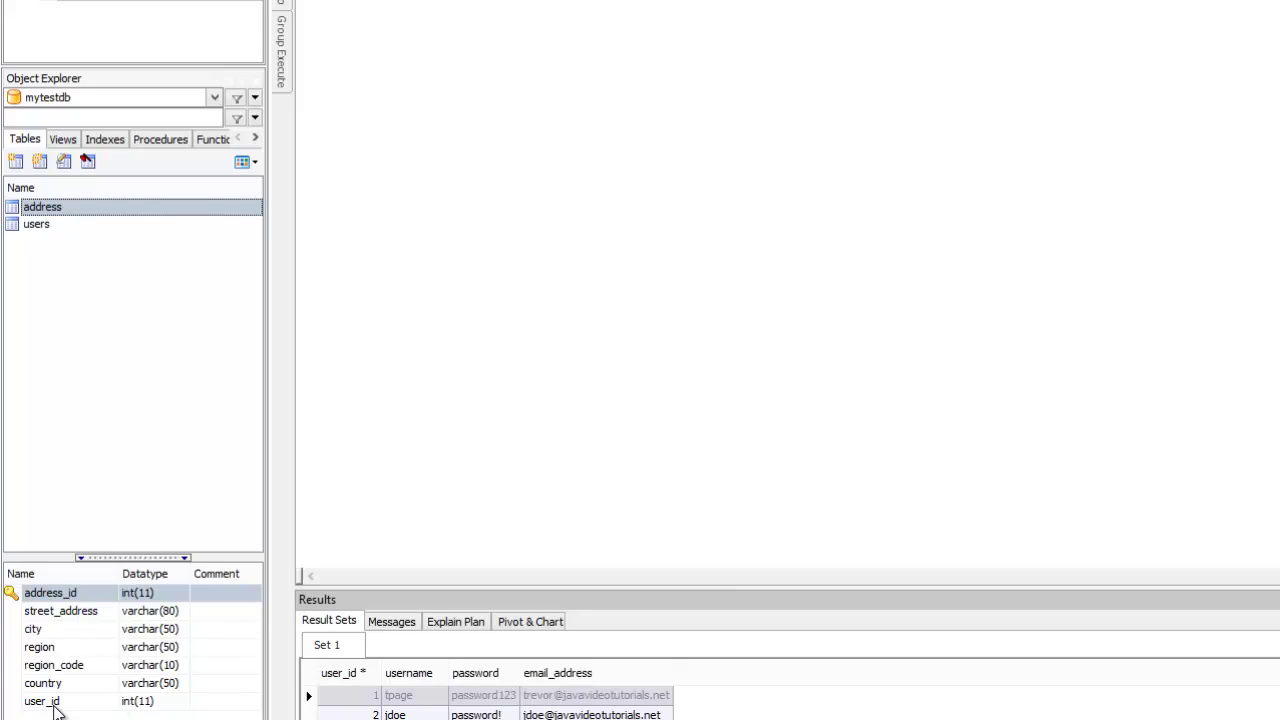
click(44, 226)
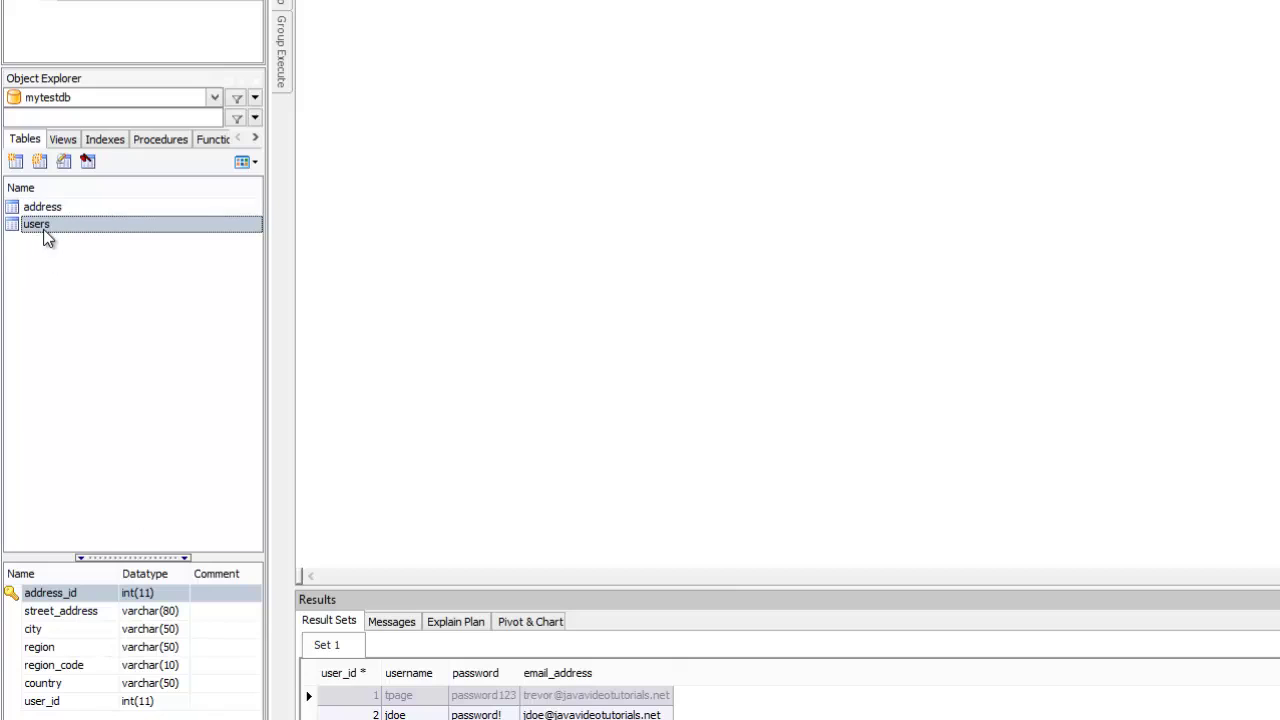
click(61, 207)
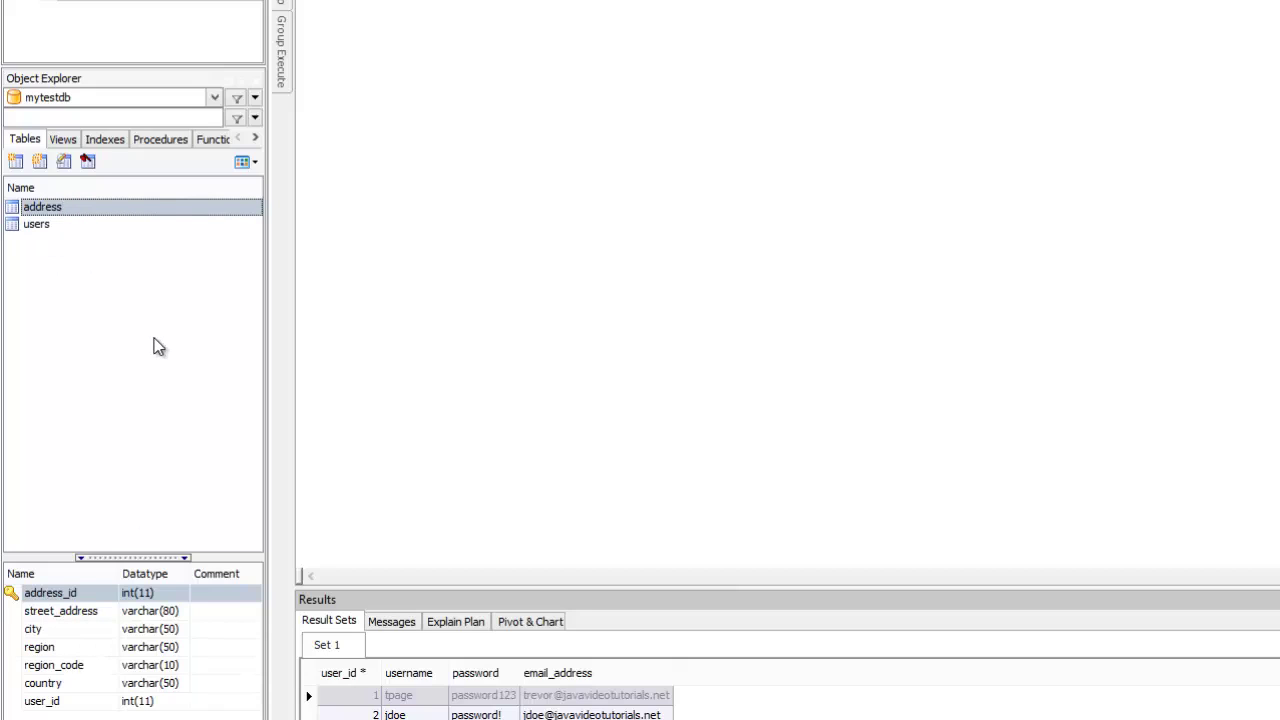